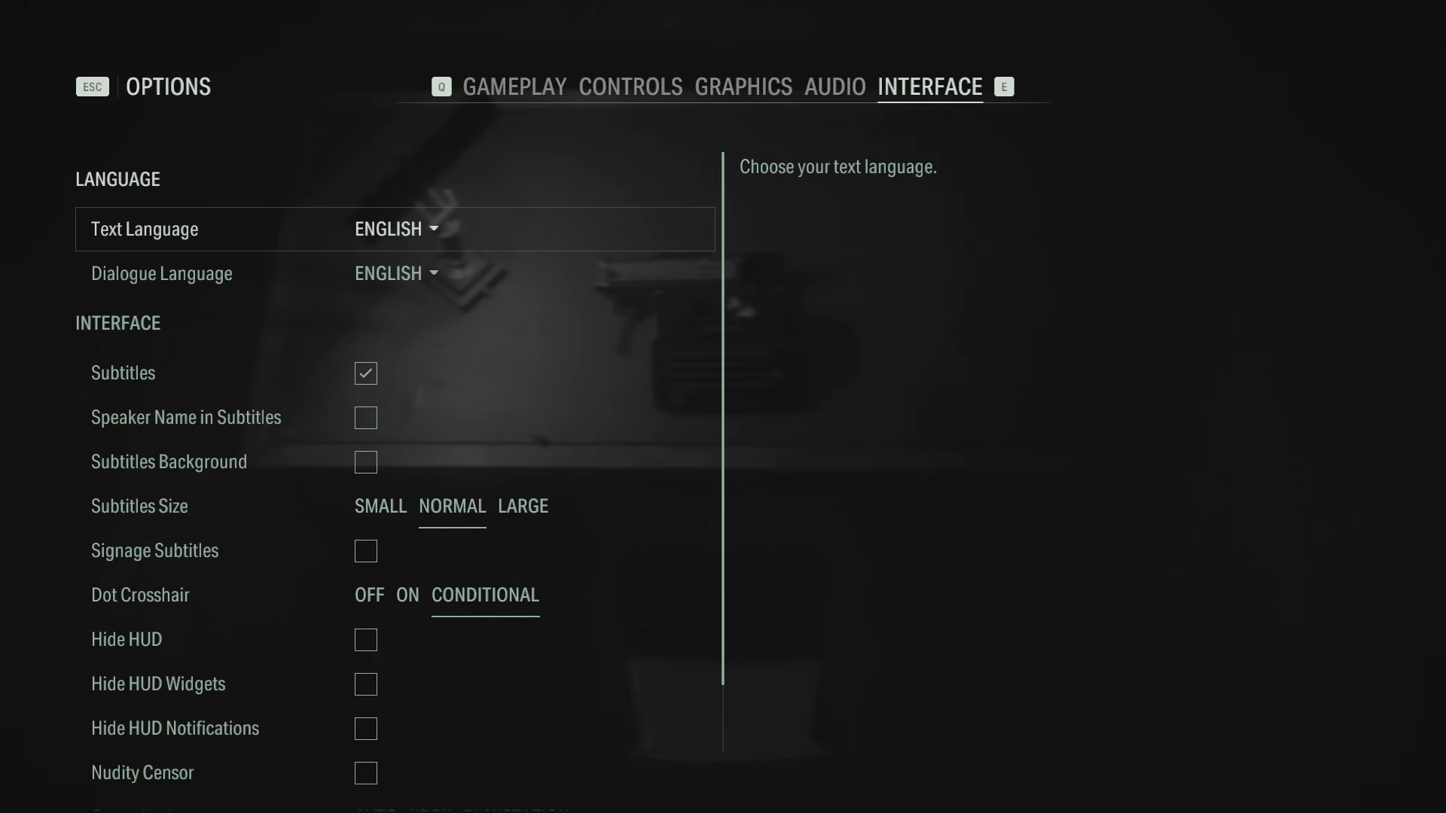
# Step: Go back two categories from Interface in the game's options
pyautogui.press('q')
pyautogui.press('q')
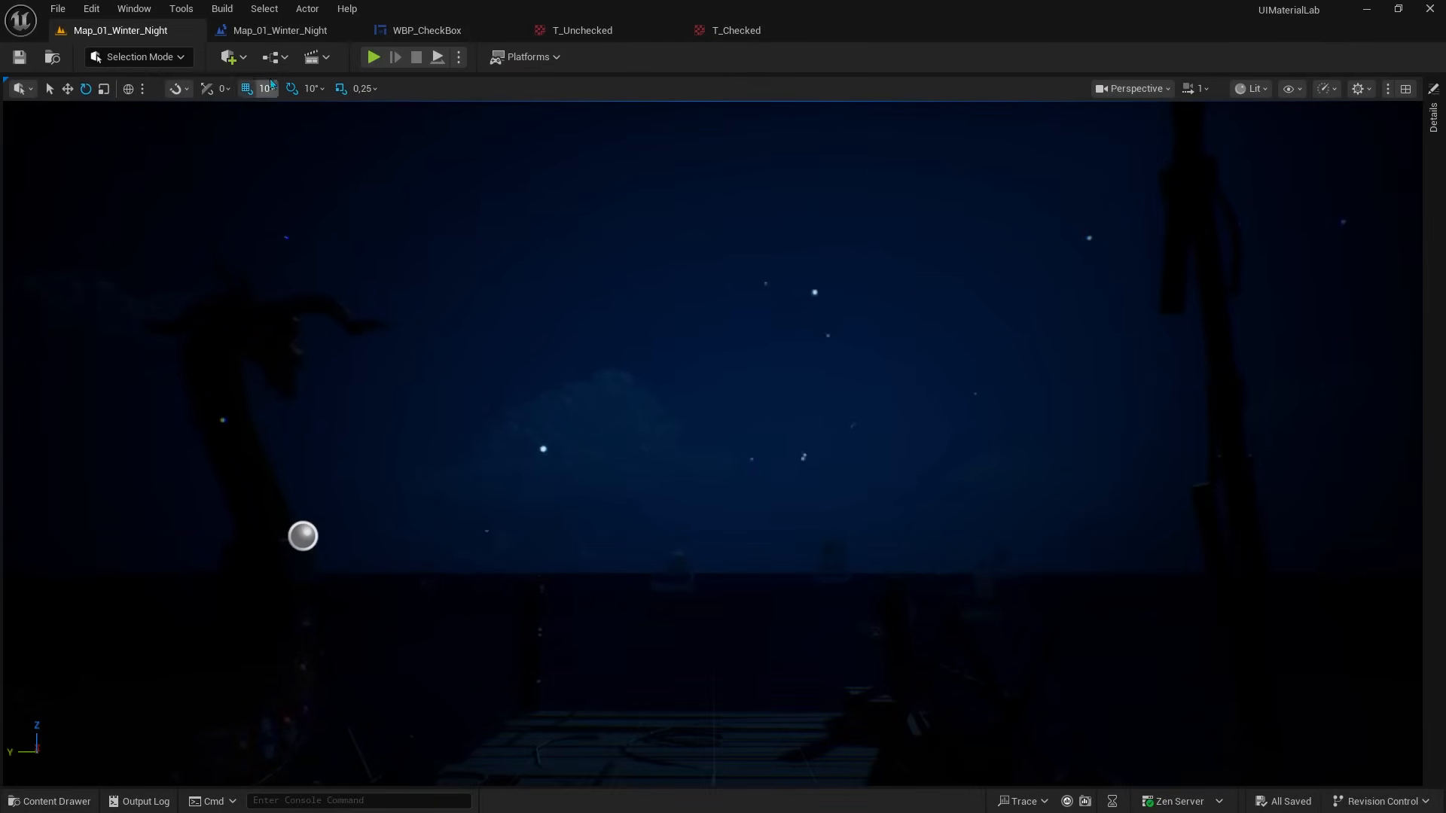
# Step: Switch to Unreal Editor and examine the Map_01_Winter_Night level blueprint's nodes that create and display the WBP Check Box widget
pyautogui.click(273, 30)
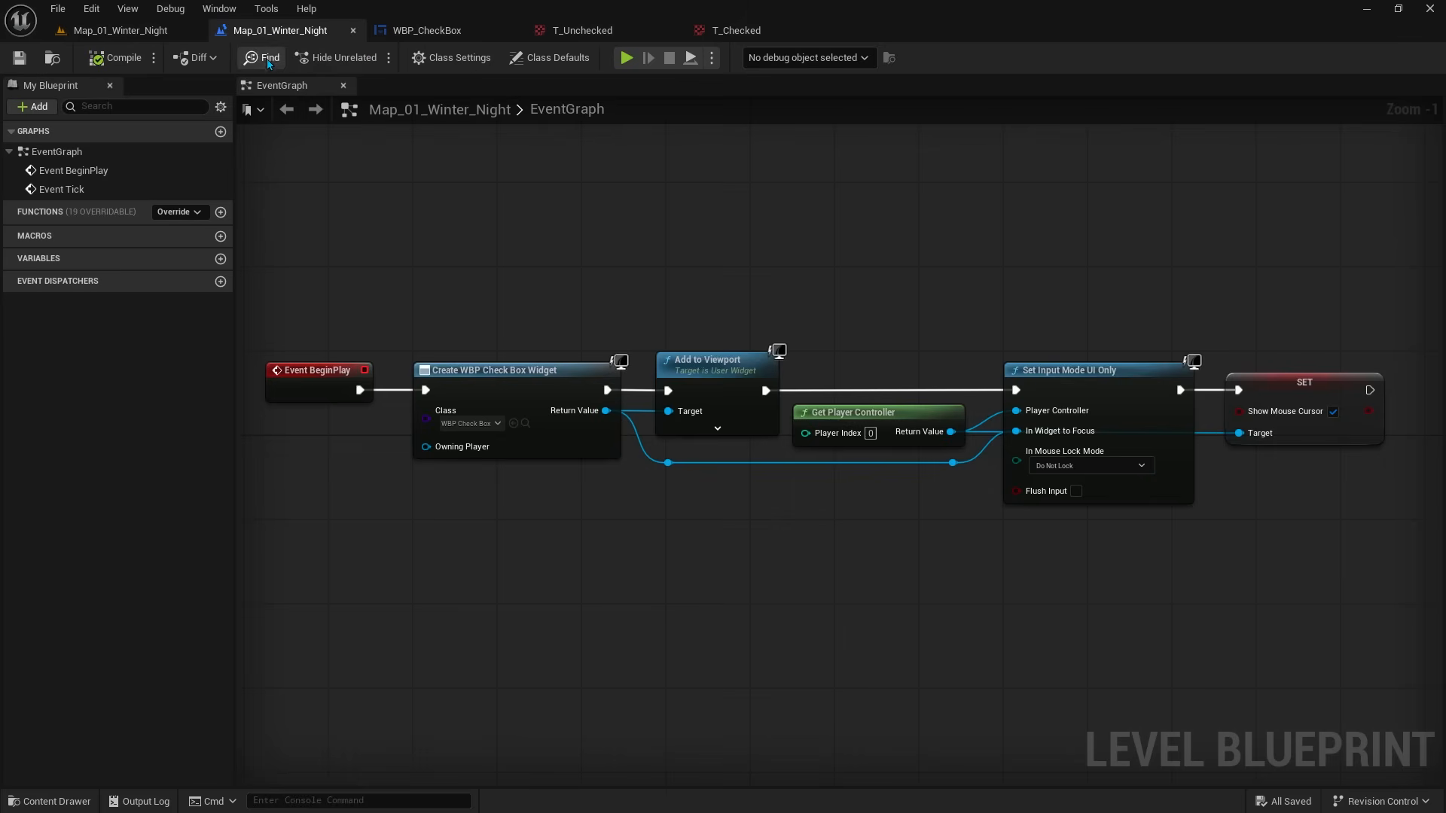
pyautogui.moveTo(344, 291); pyautogui.dragTo(930, 416)
pyautogui.click(924, 506)
# Step: Place four Check Box widgets at scattered spots on the canvas of WBP_CheckBox
pyautogui.click(427, 31)
pyautogui.click(106, 224)
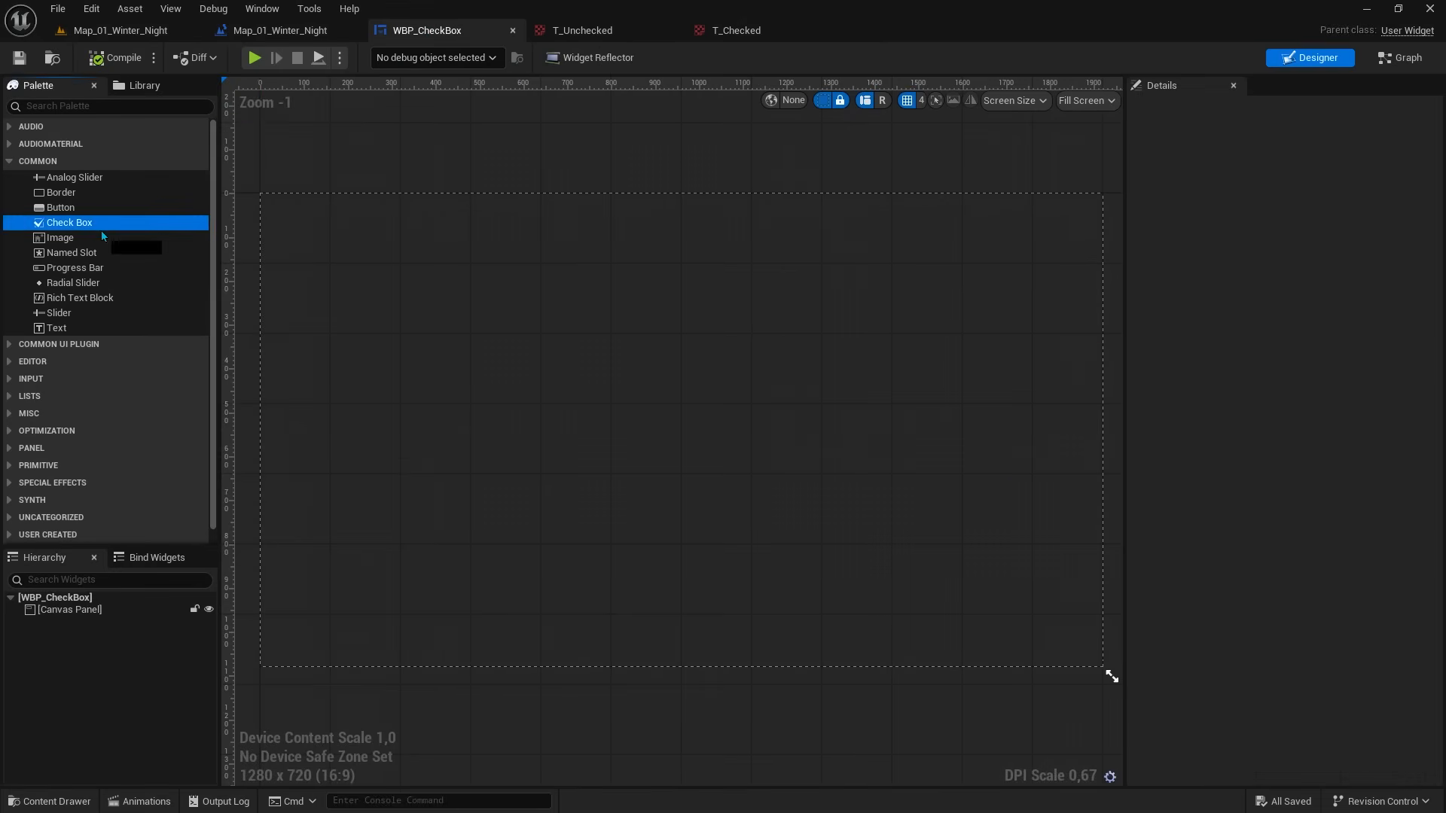
pyautogui.moveTo(102, 235); pyautogui.dragTo(603, 260)
pyautogui.moveTo(69, 223); pyautogui.dragTo(614, 368)
pyautogui.moveTo(614, 368); pyautogui.dragTo(641, 376)
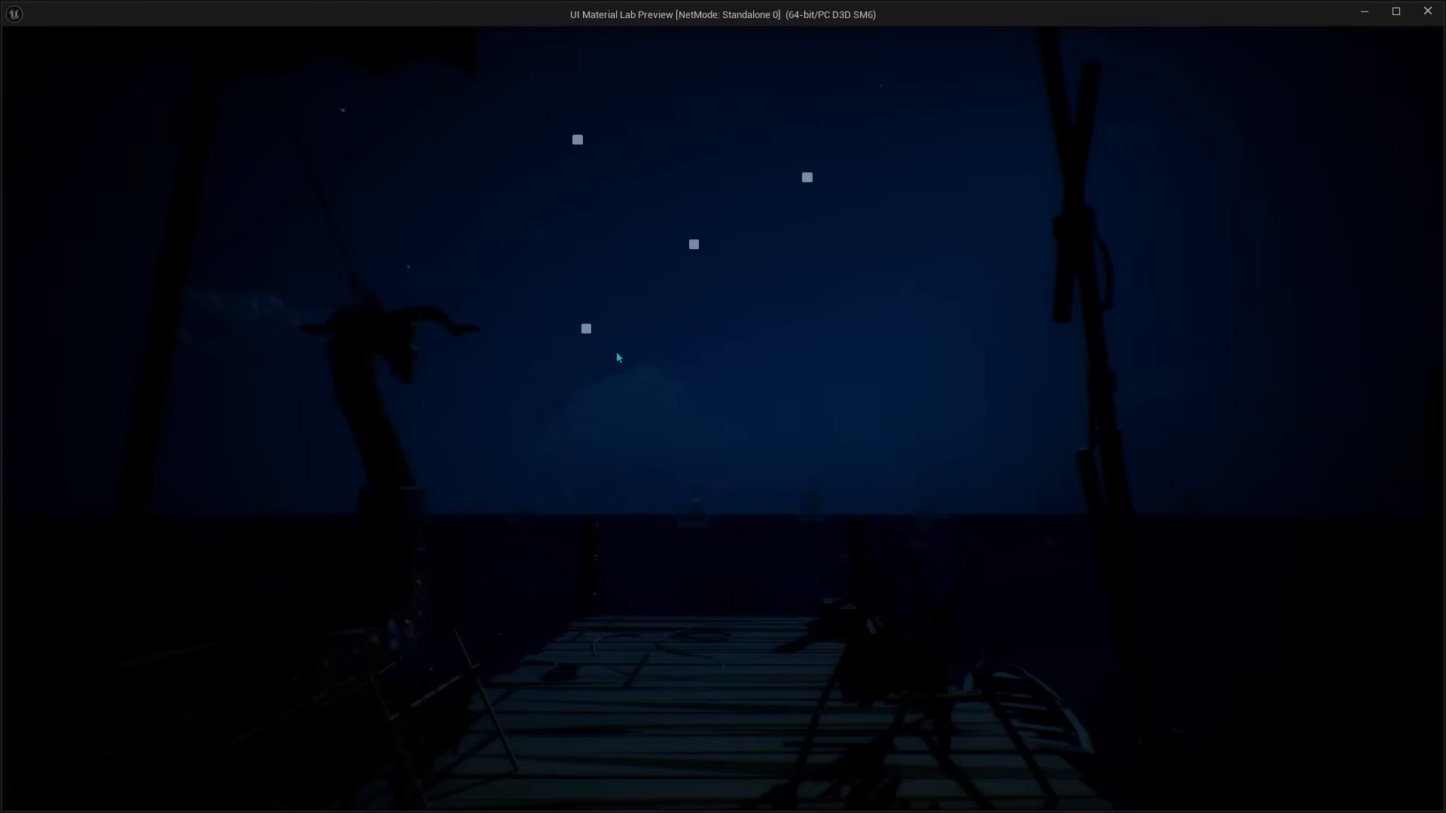
# Step: Test toggling the four check boxes on and off in the game preview and close it
pyautogui.click(694, 244)
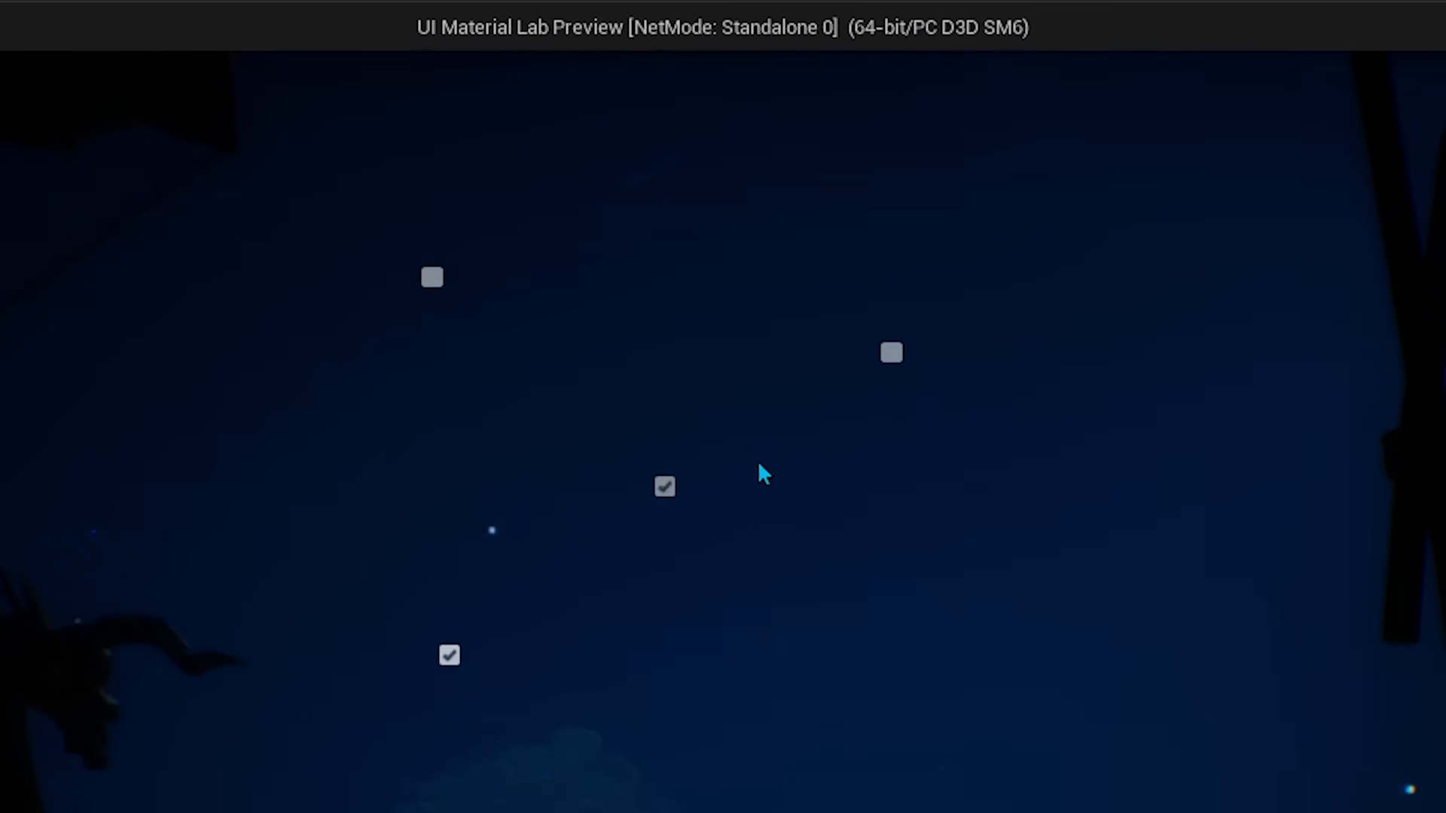
pyautogui.click(892, 355)
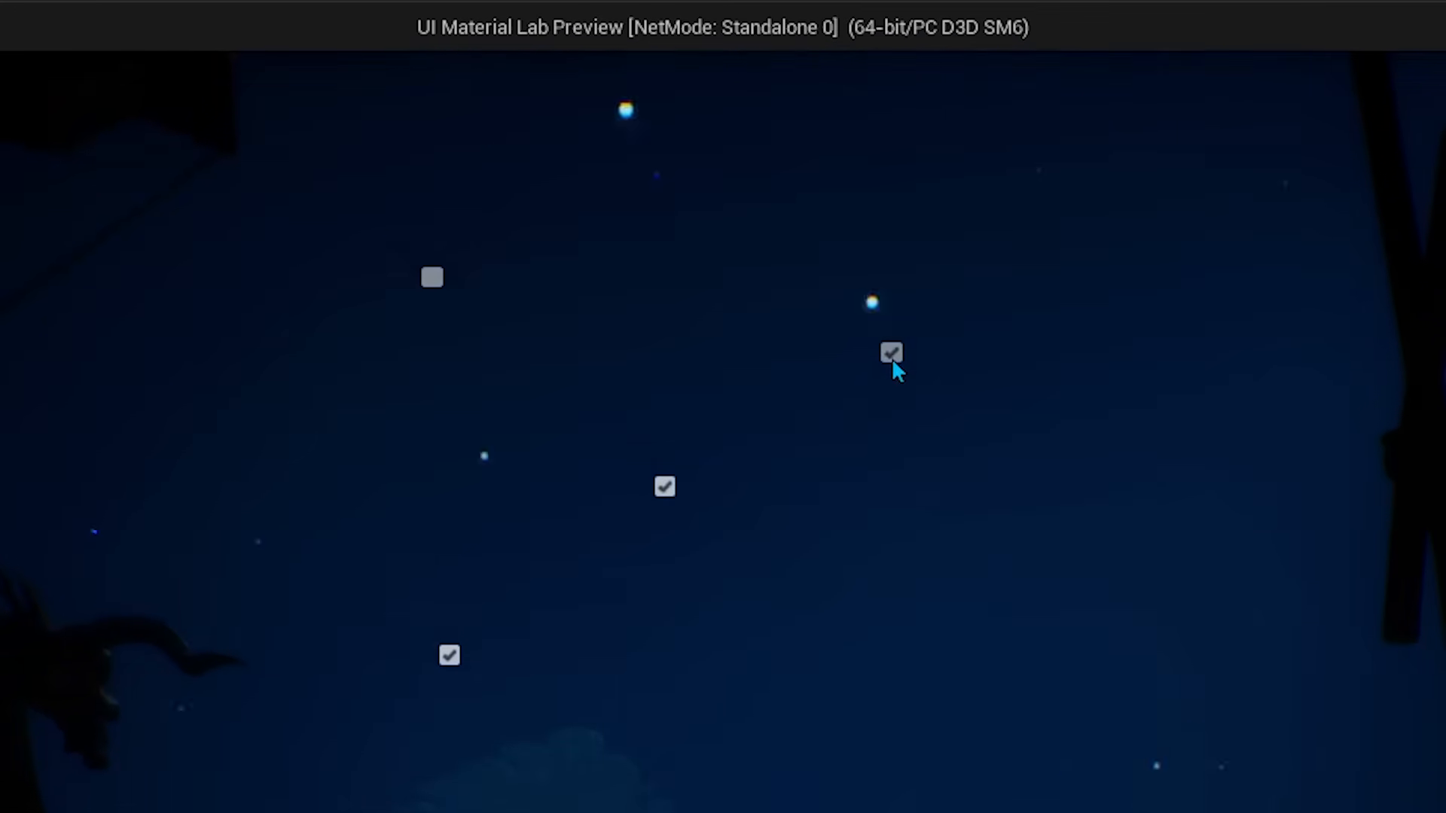
pyautogui.click(669, 489)
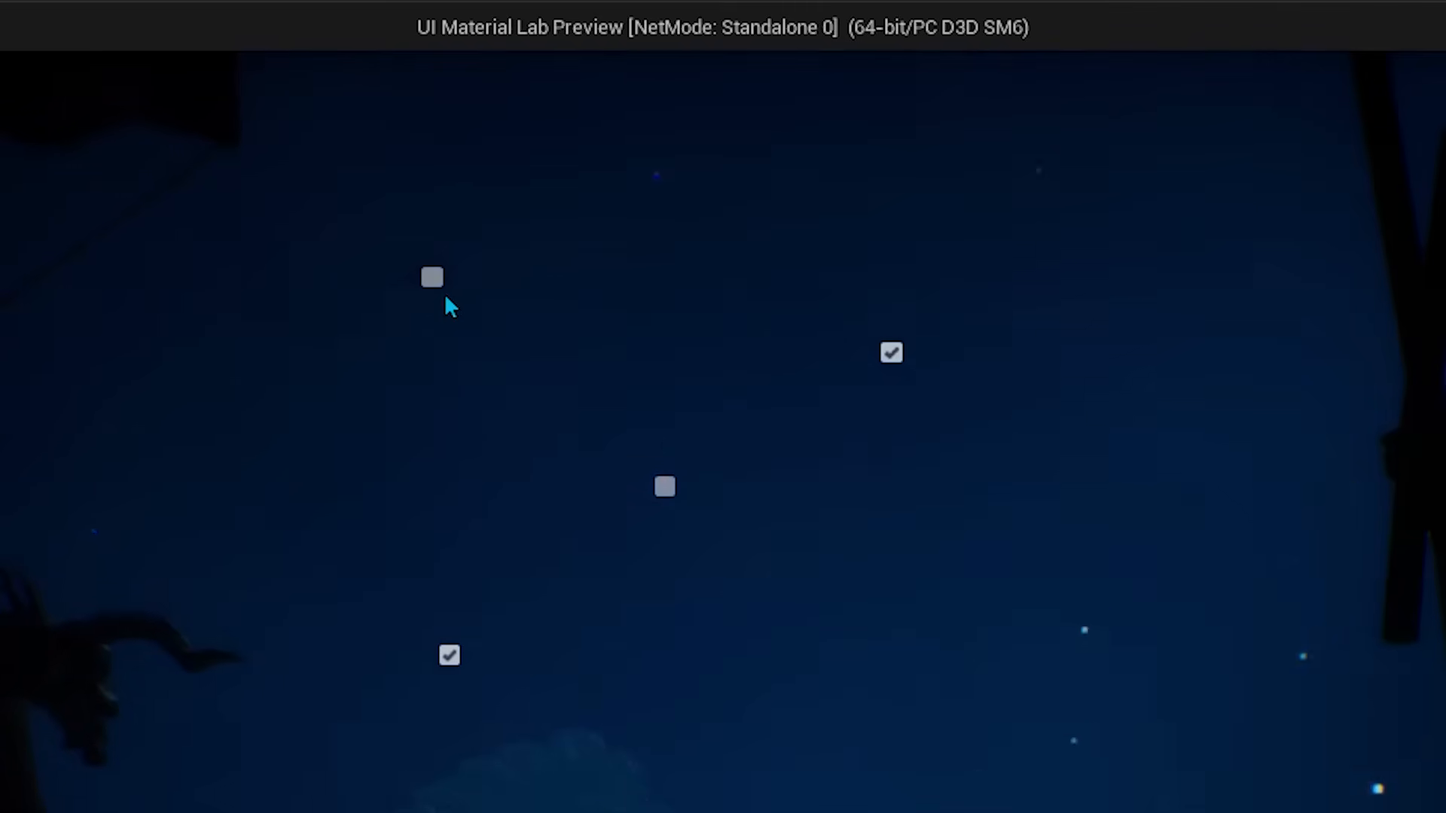
pyautogui.click(439, 287)
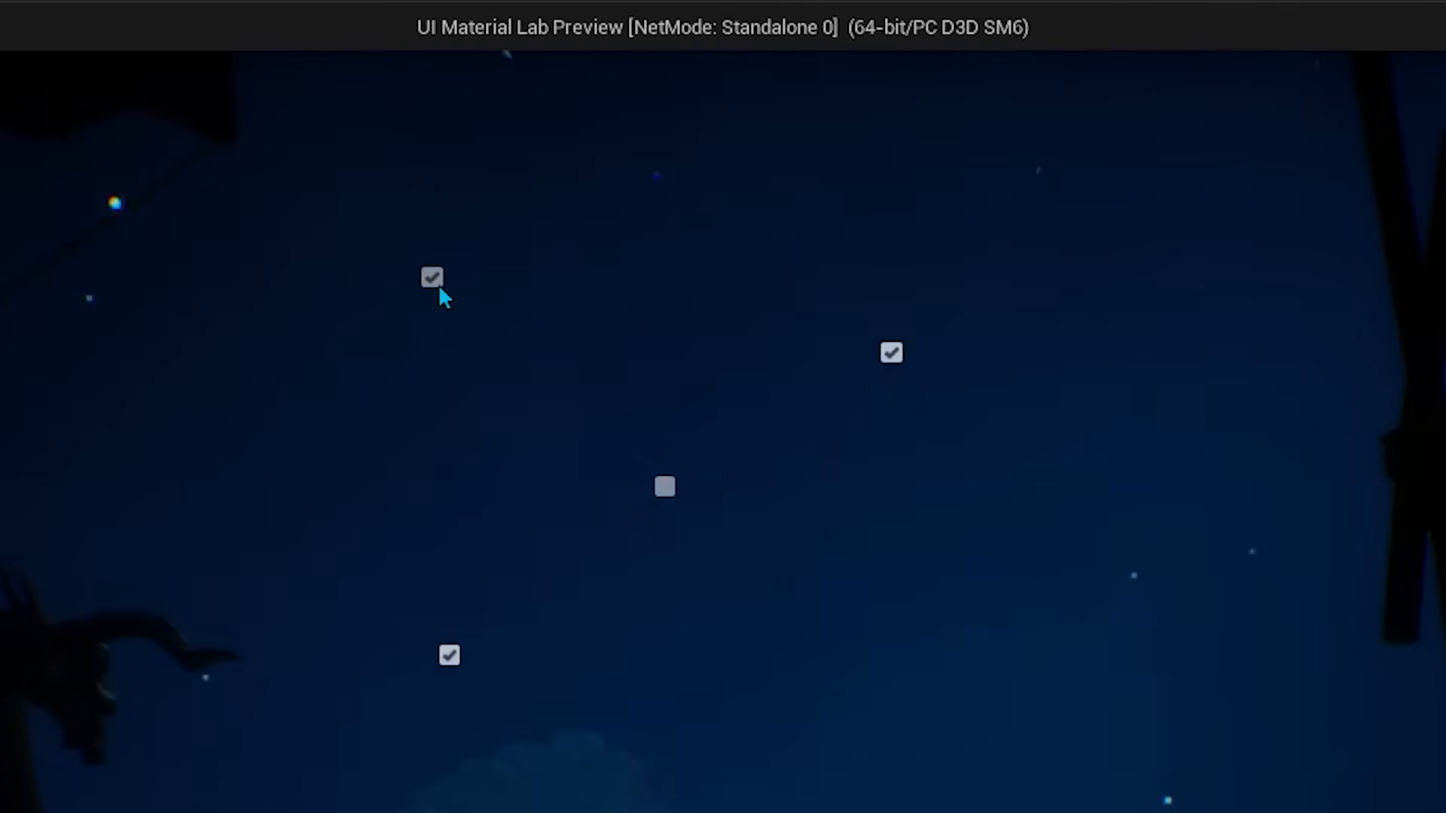
pyautogui.click(669, 486)
pyautogui.click(452, 657)
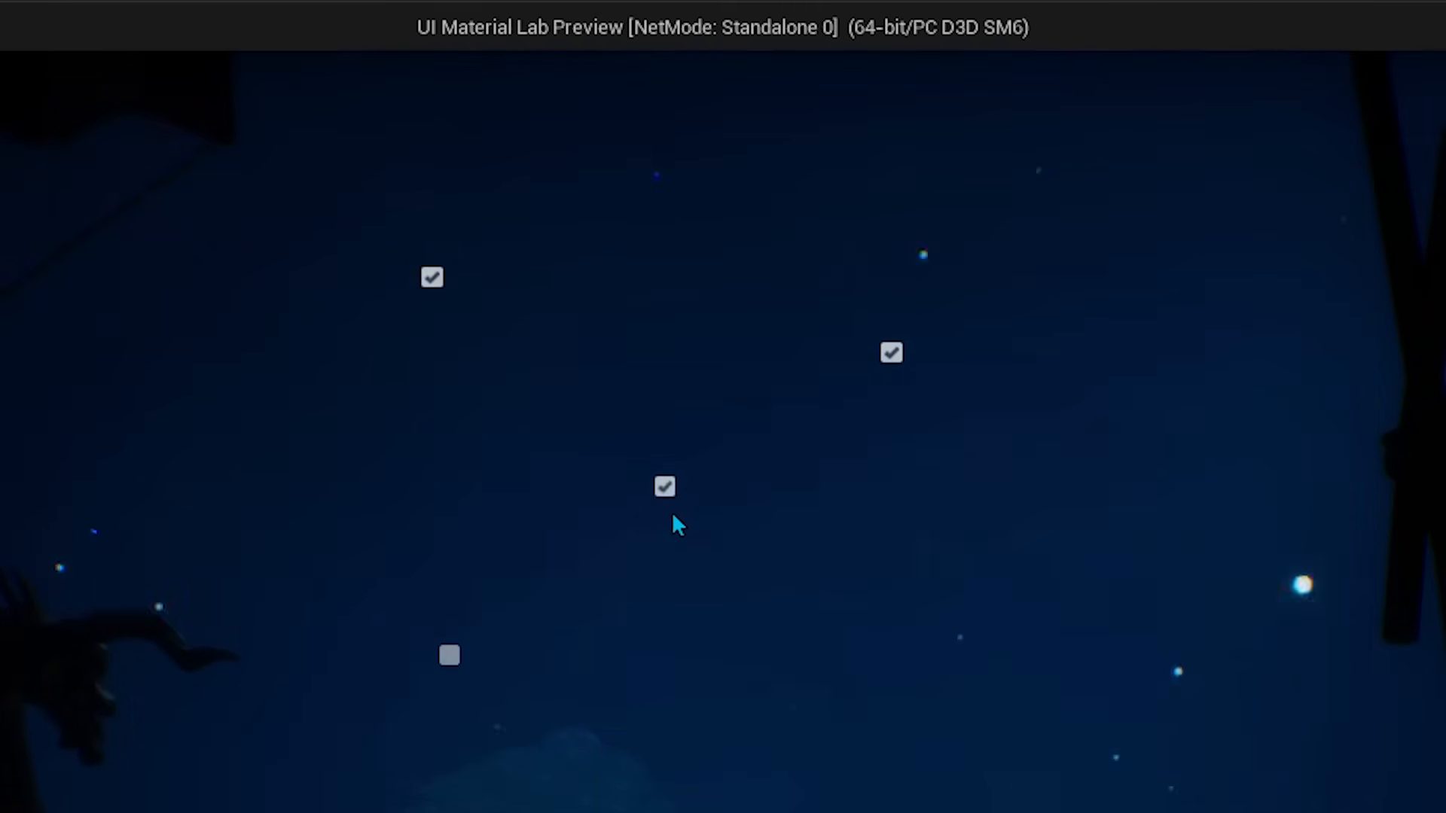
pyautogui.click(668, 488)
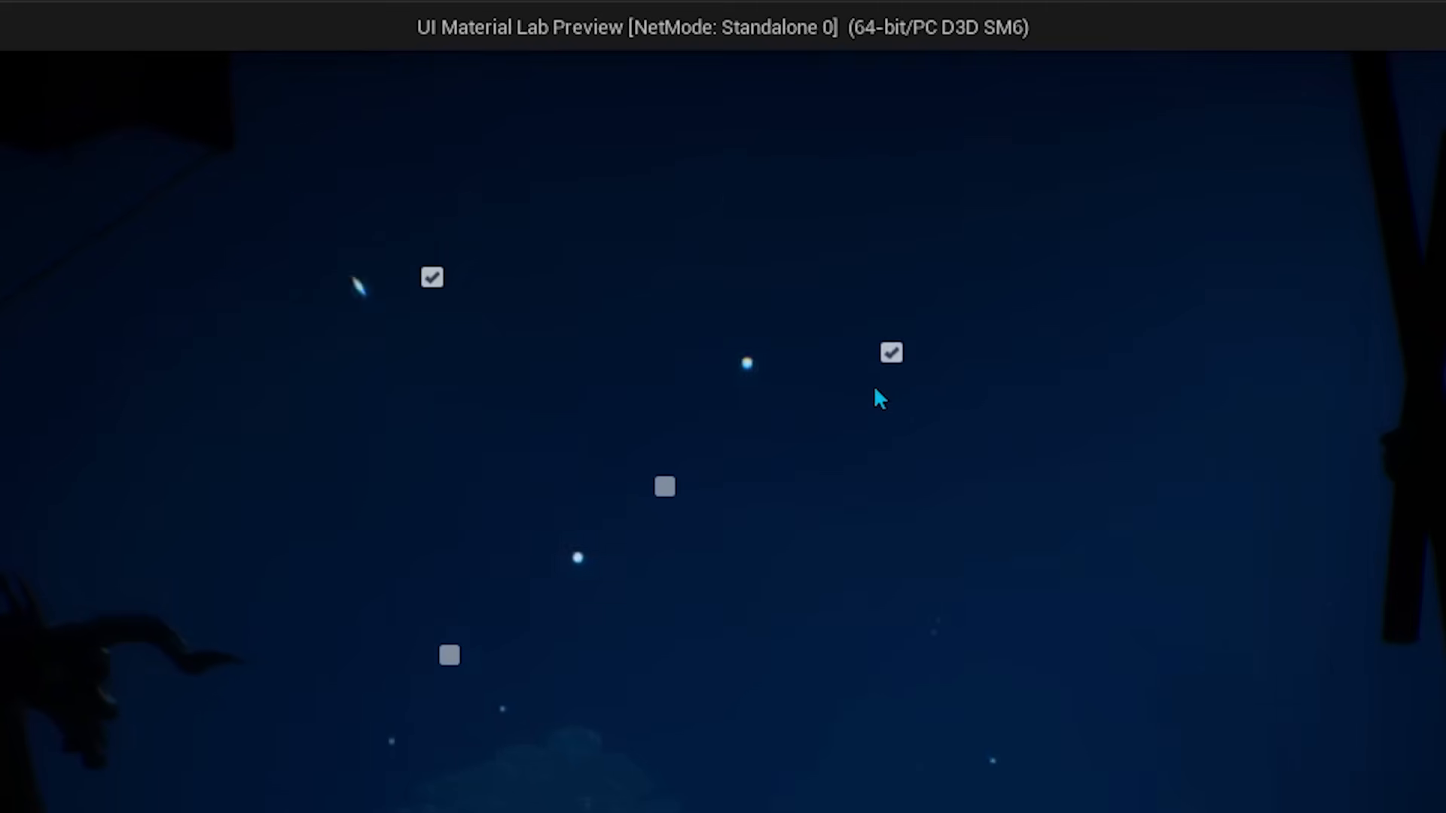
pyautogui.click(893, 354)
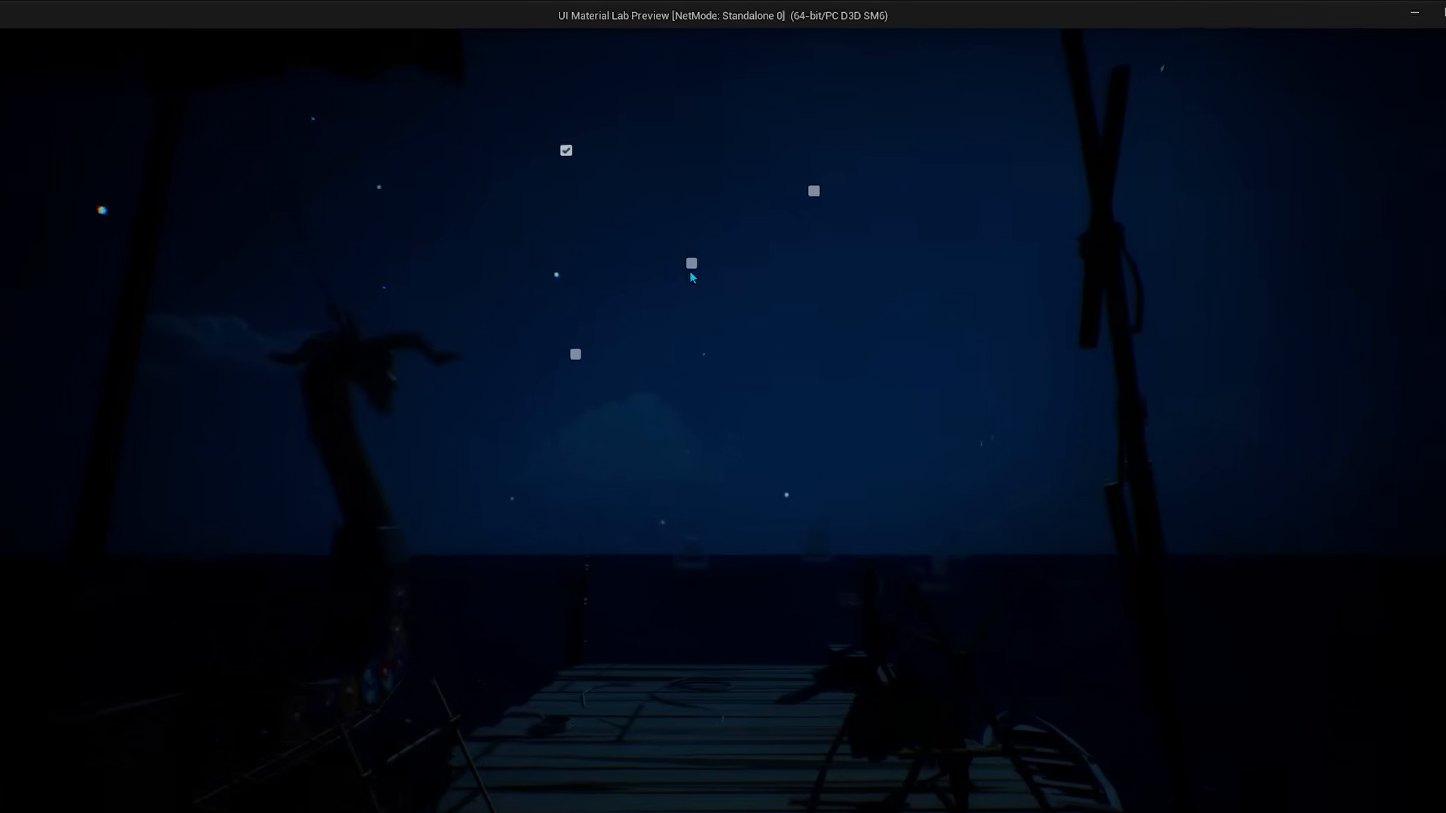
pyautogui.click(665, 490)
pyautogui.press('Escape')
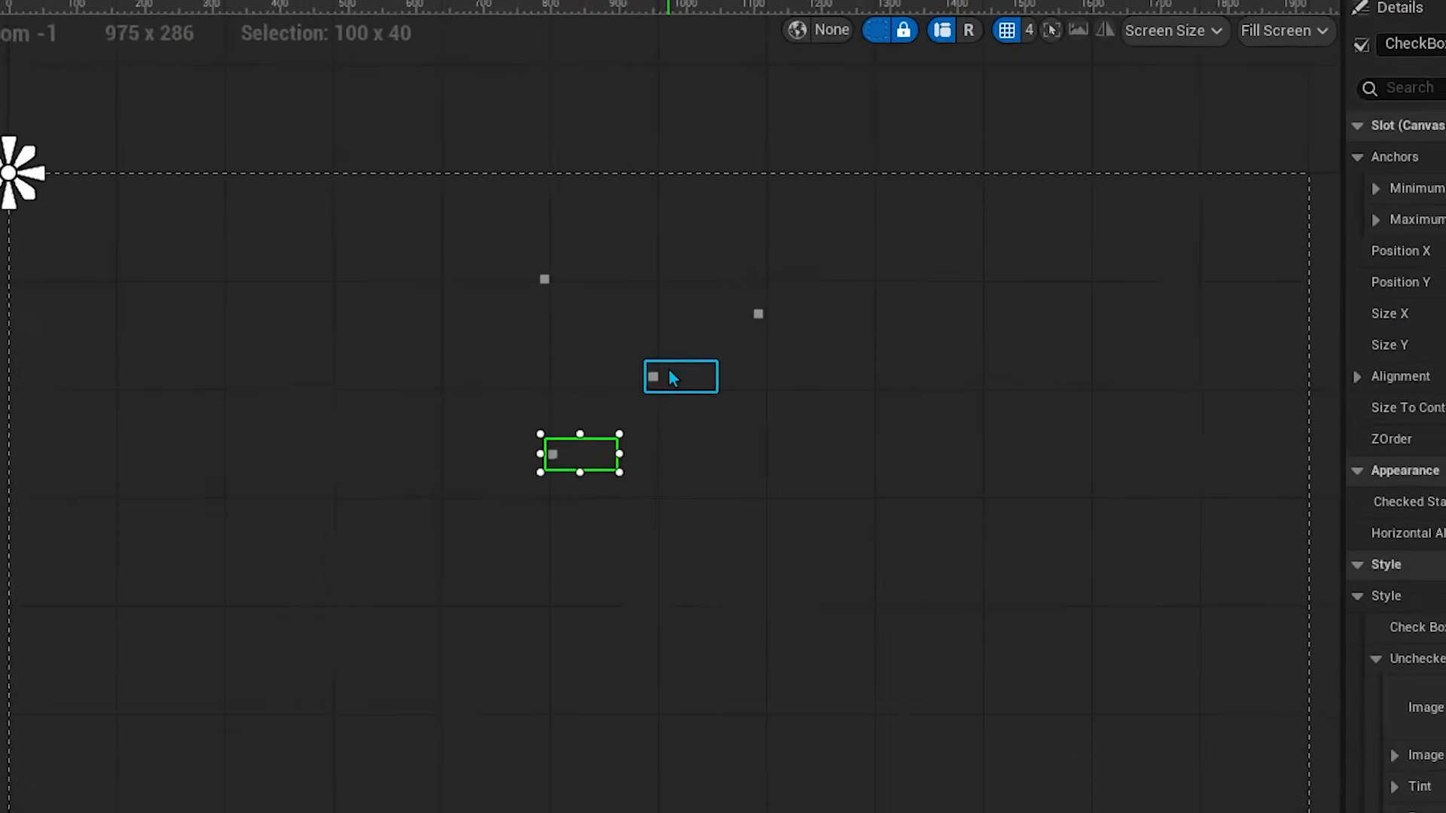
# Step: Delete three of the four check boxes, keeping only the upper one
pyautogui.keyDown('ctrl'); pyautogui.click(658, 420); pyautogui.keyUp('ctrl')
pyautogui.keyDown('ctrl'); pyautogui.click(777, 339); pyautogui.keyUp('ctrl')
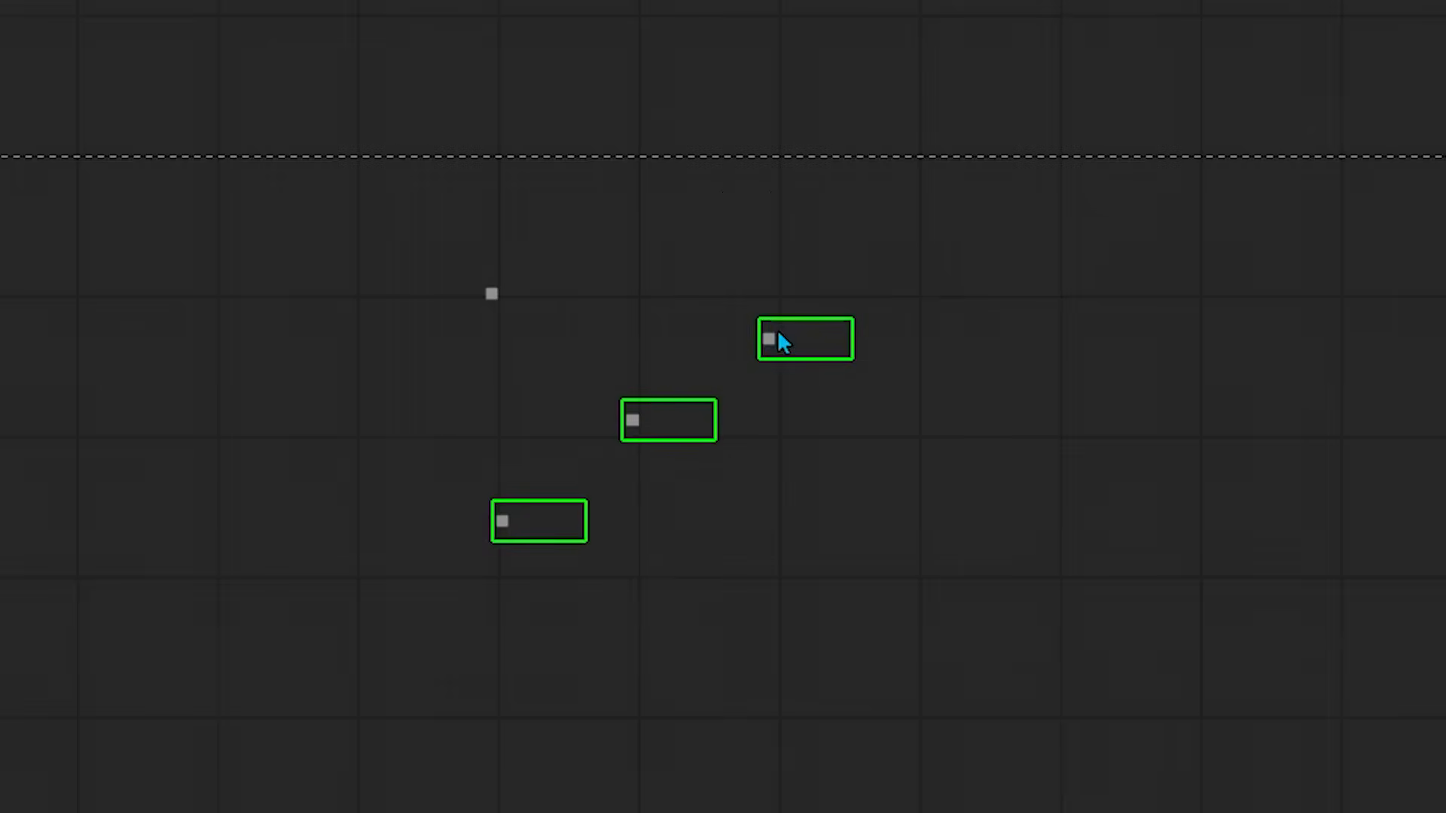
pyautogui.press('Delete')
# Step: Move the remaining check box to about X 916, Y 376 and anchor it to the canvas centre
pyautogui.moveTo(624, 271); pyautogui.dragTo(682, 376)
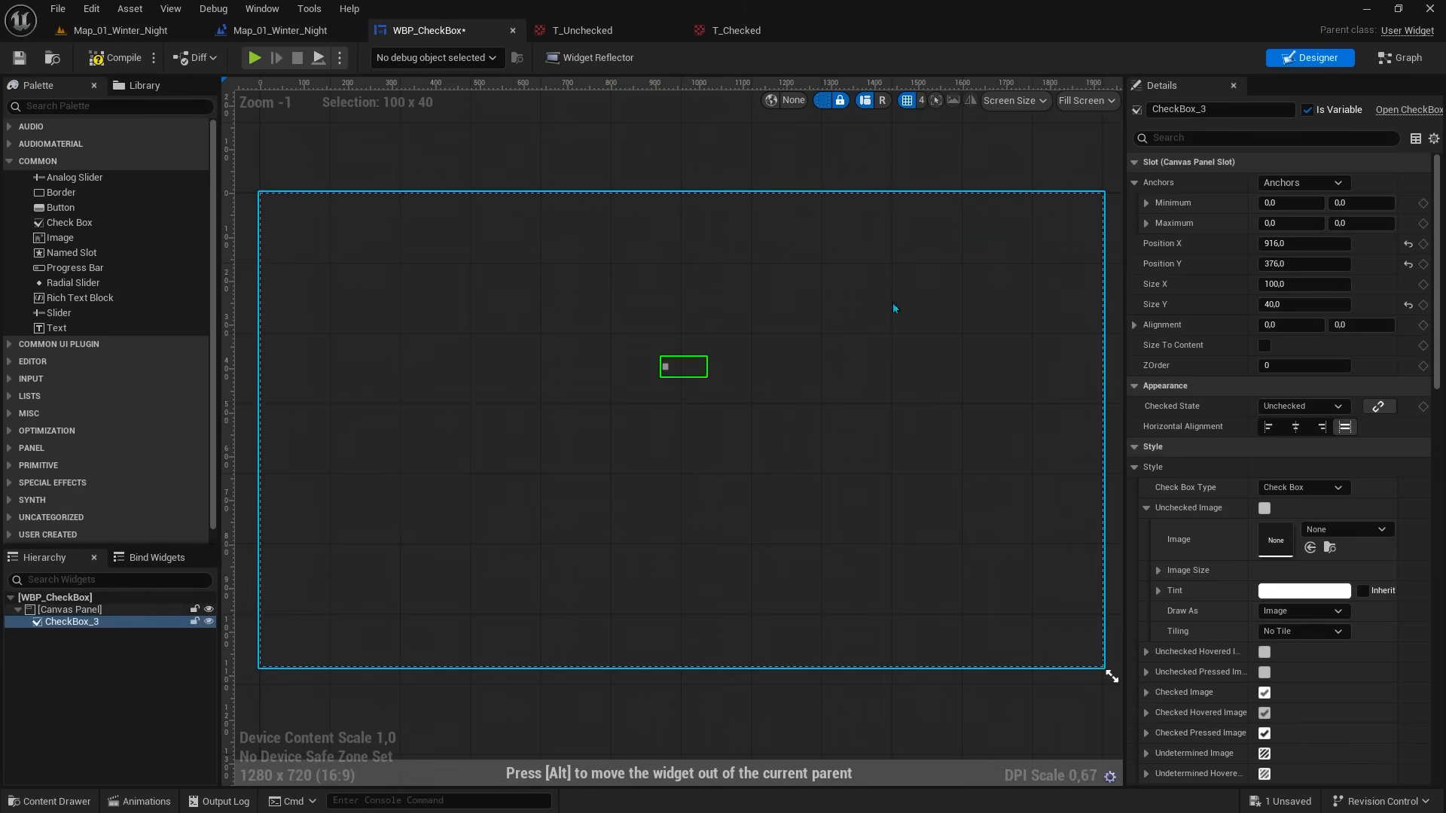
pyautogui.click(1300, 182)
pyautogui.click(1318, 279)
pyautogui.scroll(12, 687, 370)
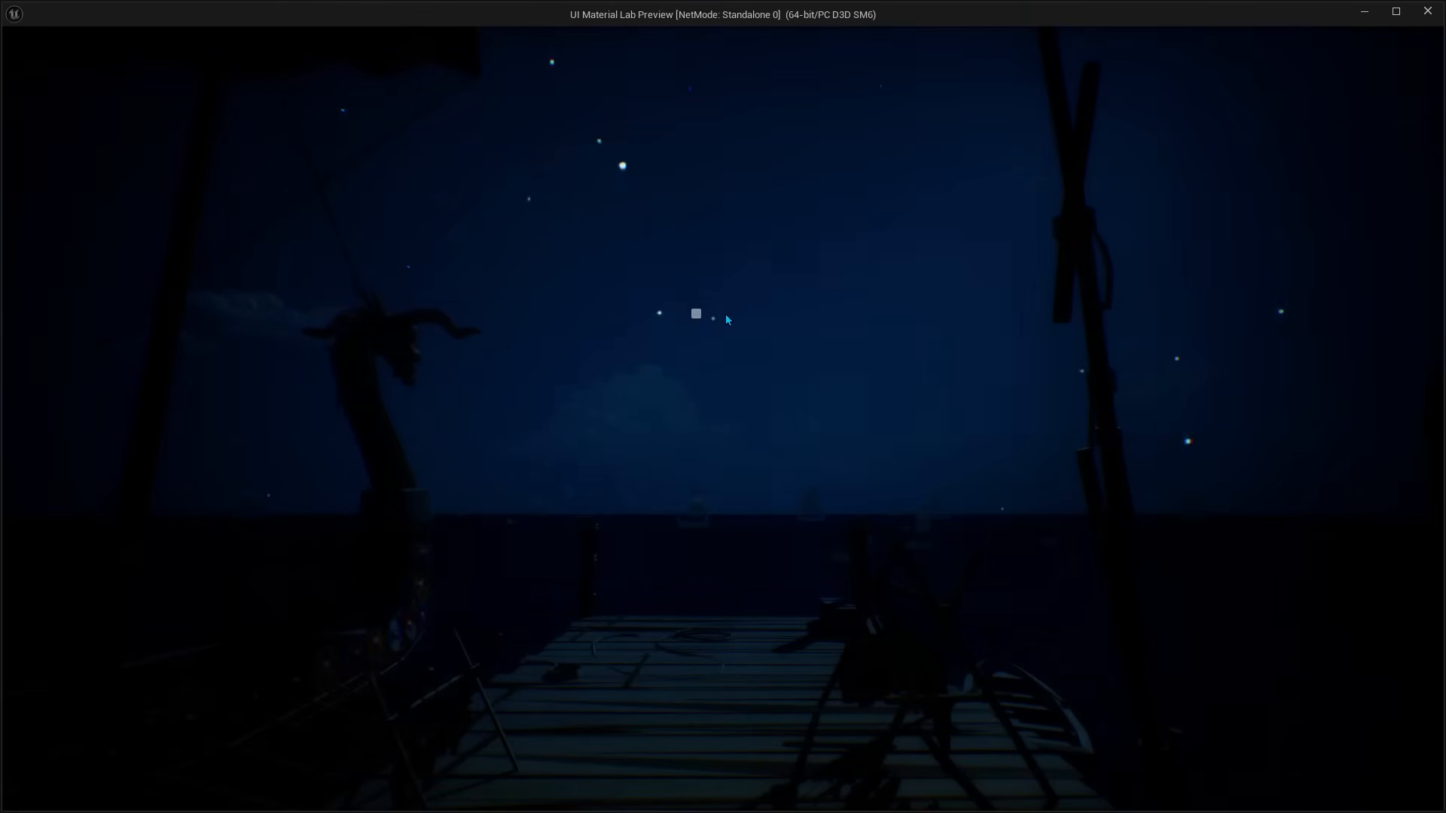
pyautogui.press('Escape')
# Step: Resize the check box to about 64 × 67 and enable Size To Content
pyautogui.moveTo(788, 337); pyautogui.dragTo(721, 393)
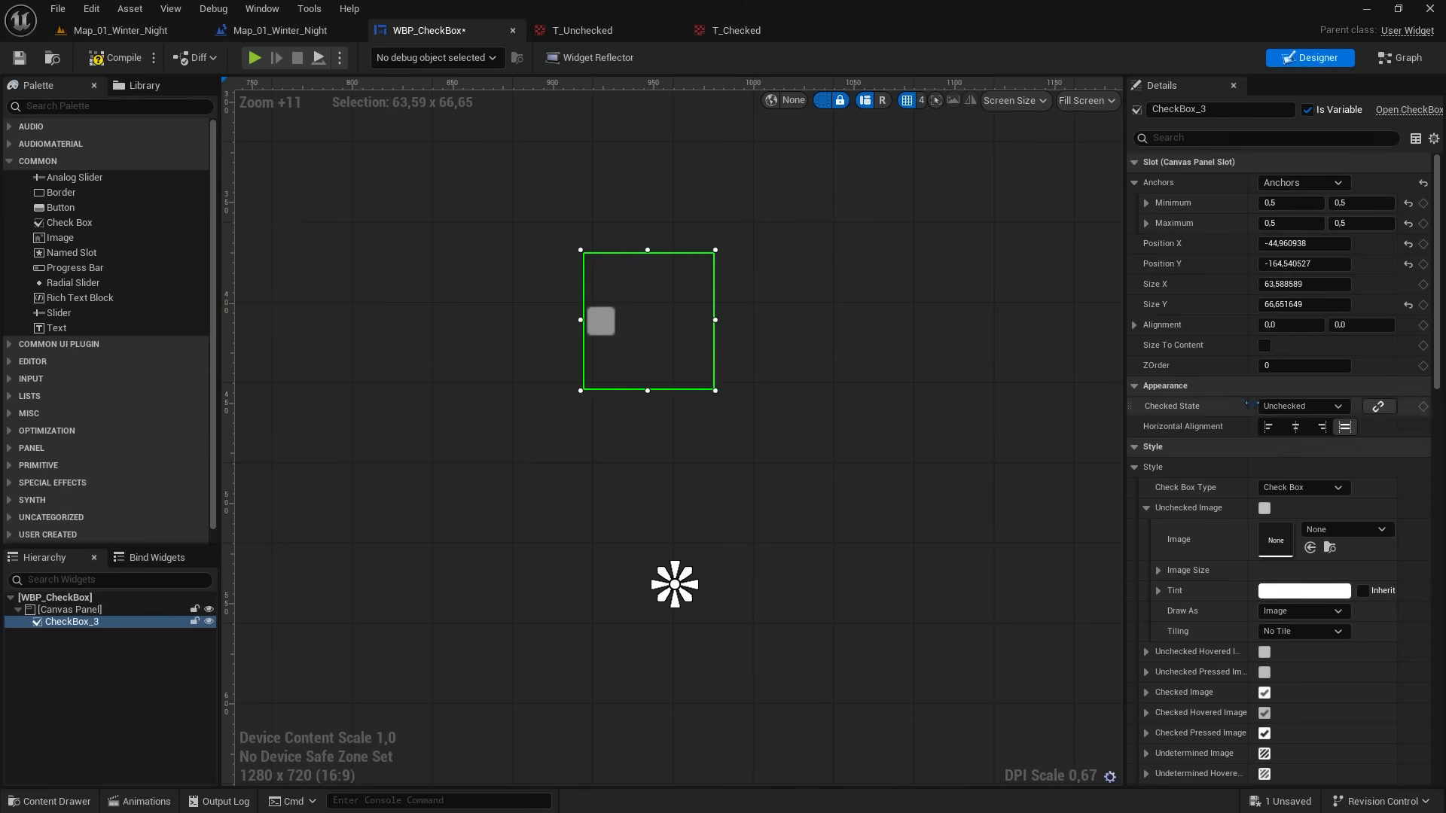
pyautogui.click(1264, 346)
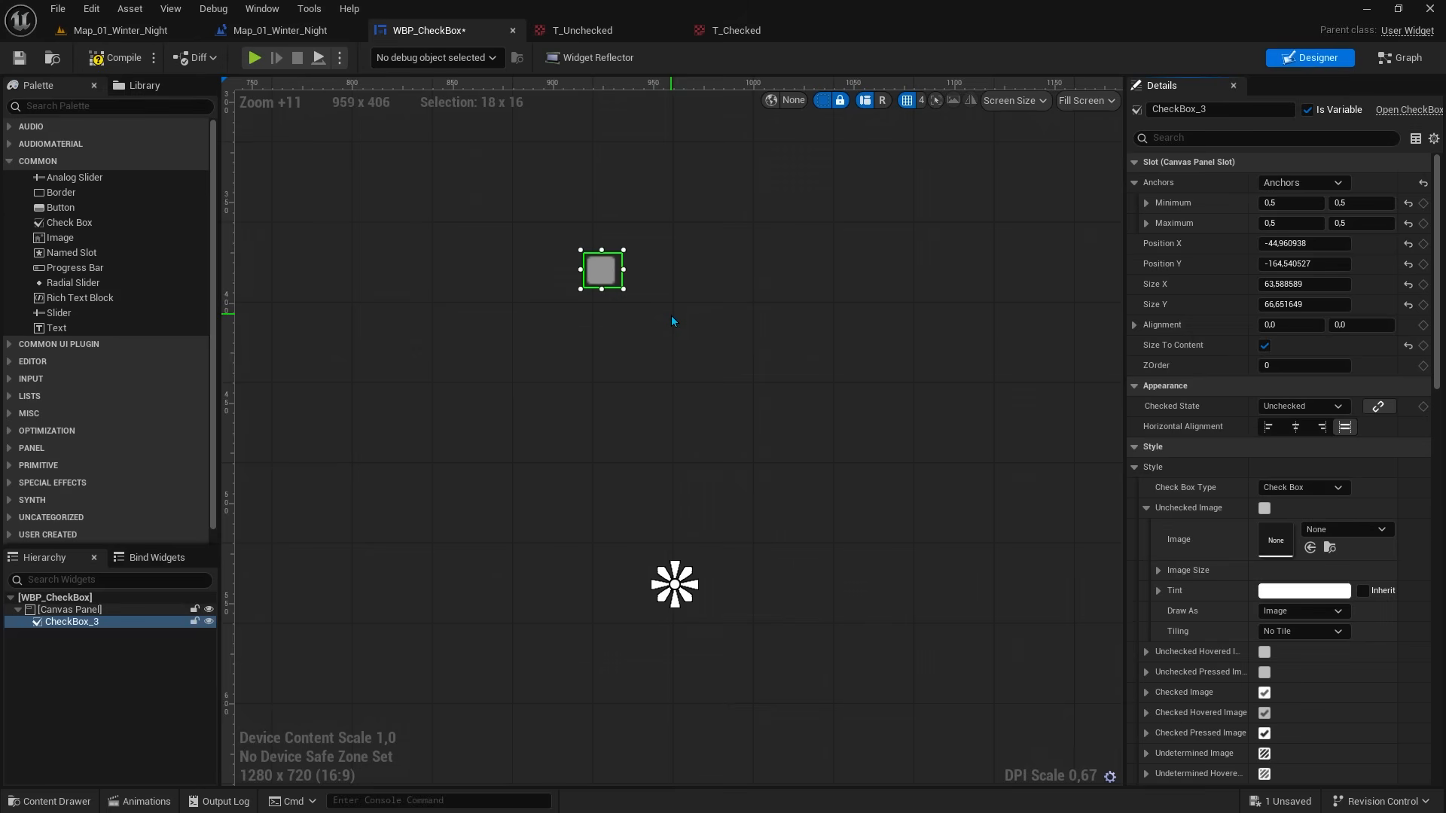
# Step: Add a Text widget inside the check box and set its font family to PermanentMarker-Regular_Font
pyautogui.click(64, 333)
pyautogui.moveTo(65, 333); pyautogui.dragTo(634, 304)
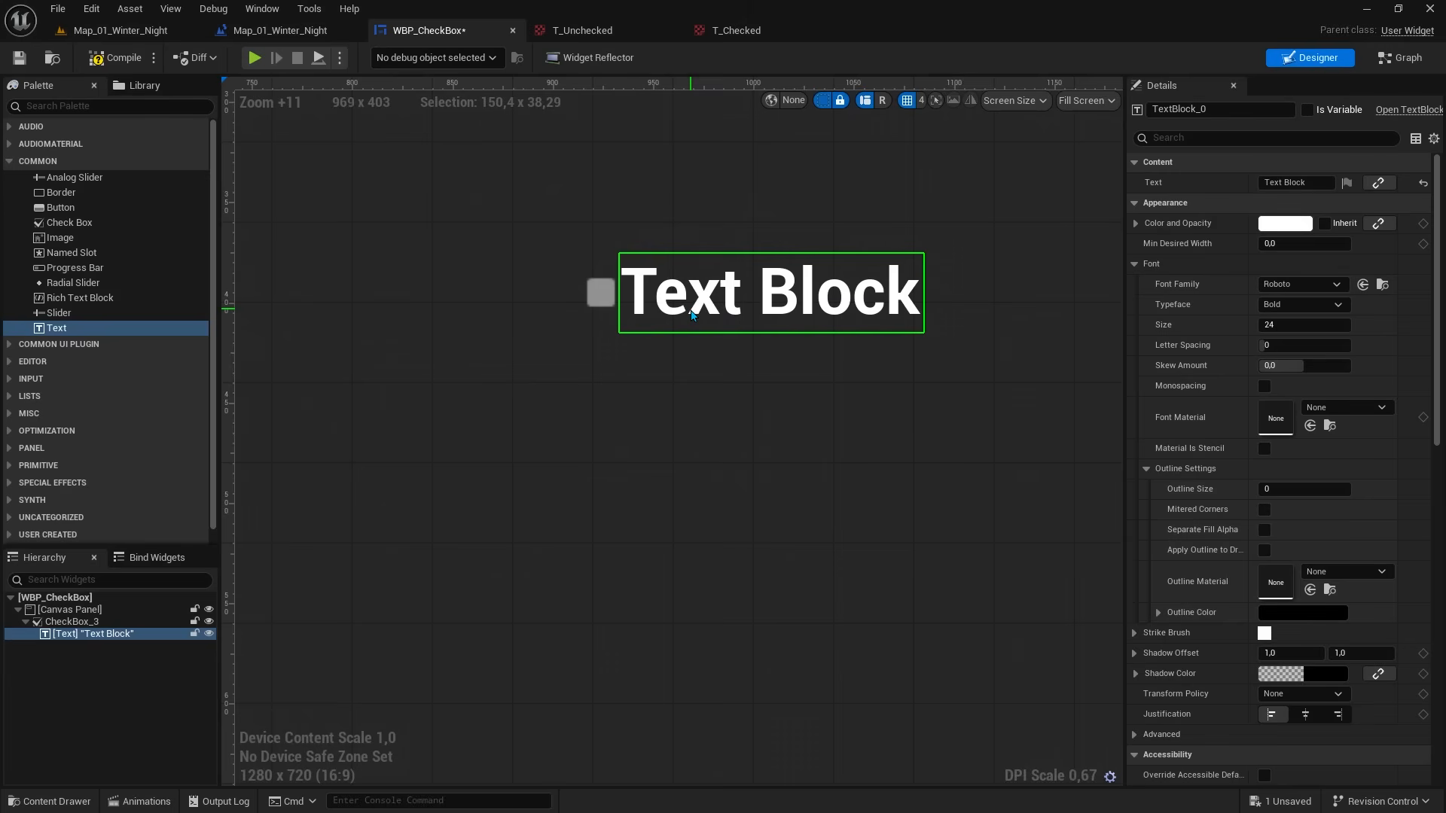
pyautogui.click(1312, 288)
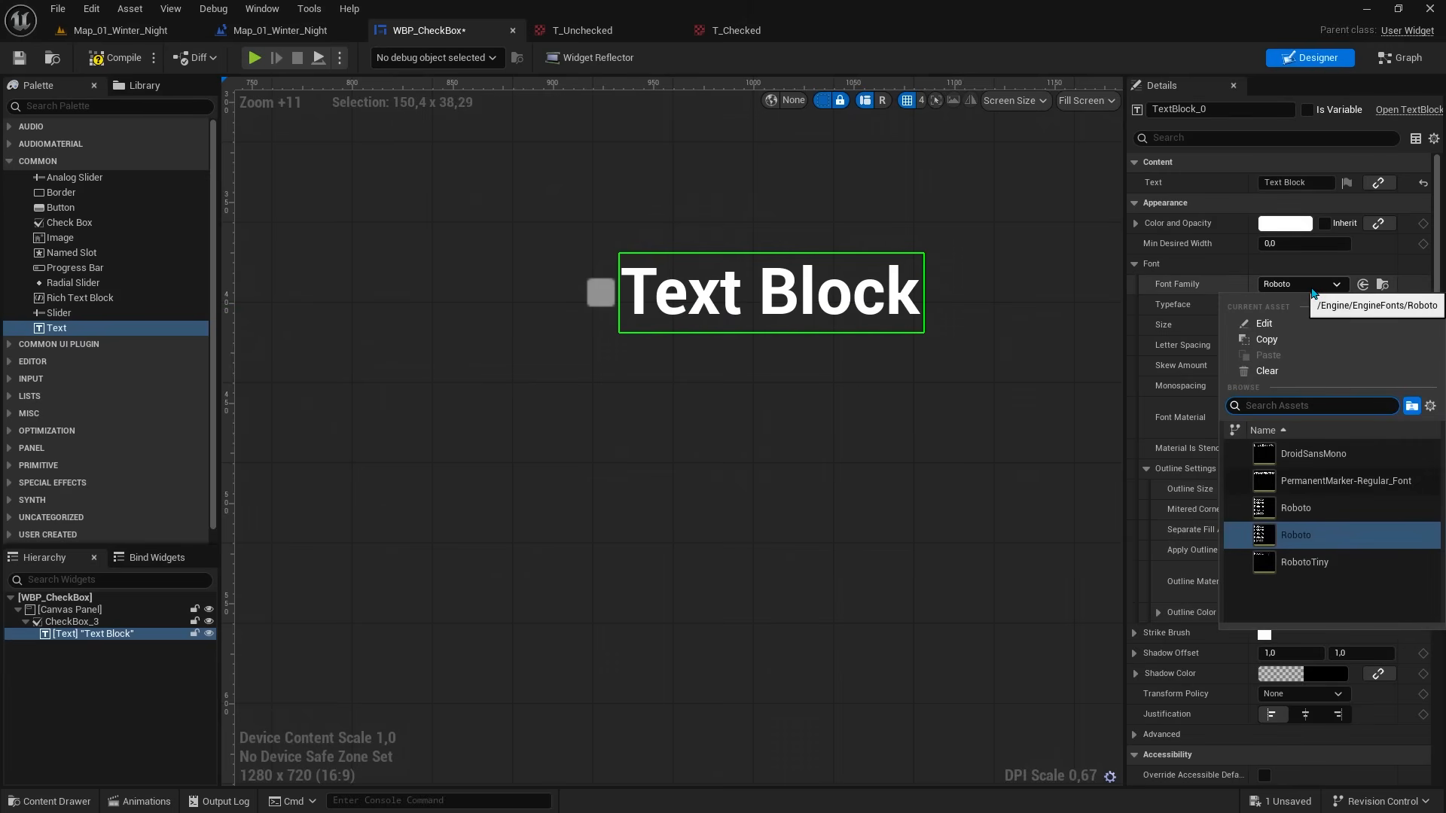
pyautogui.click(1339, 485)
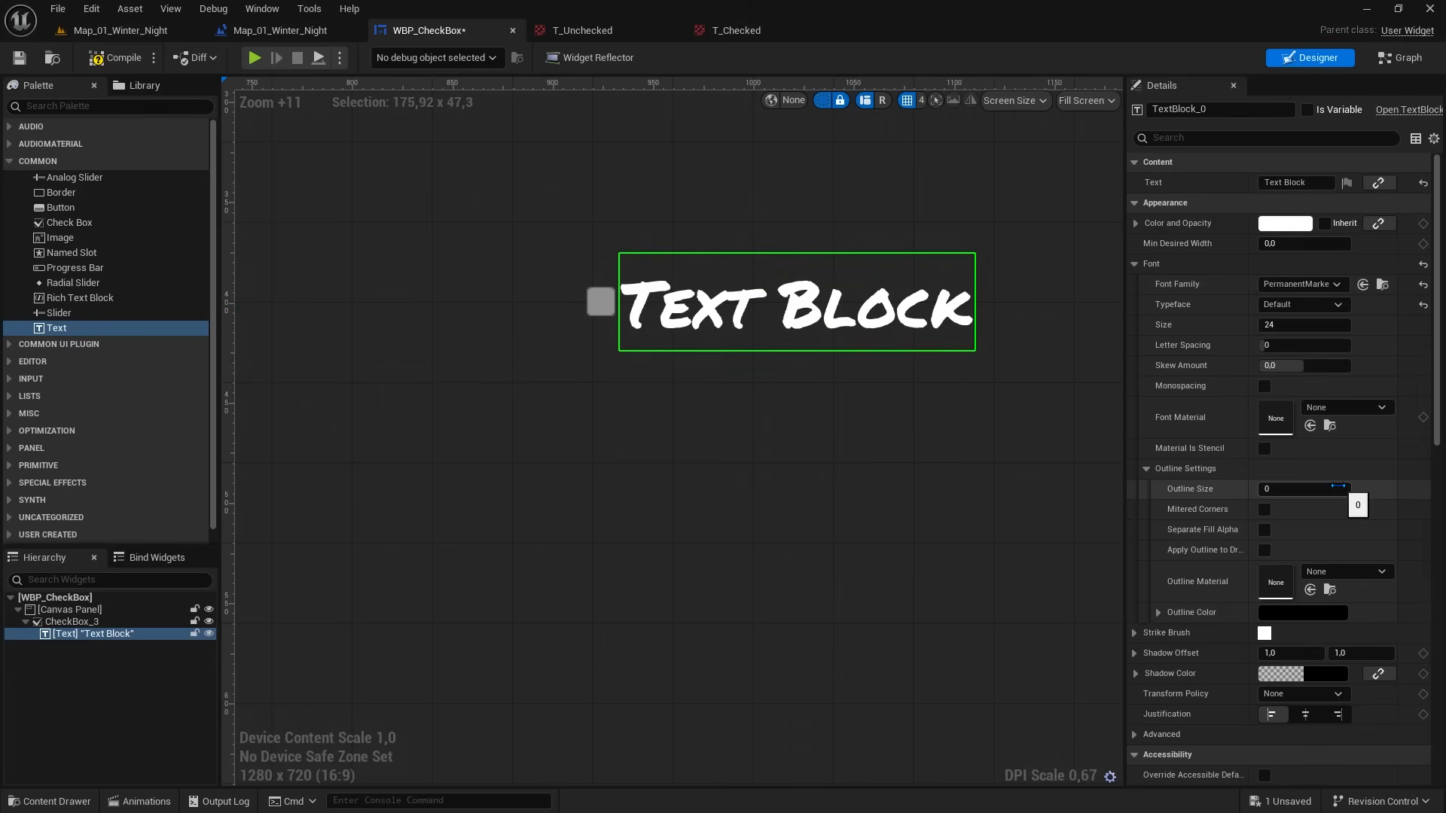
# Step: Change the check box label's text to "Show Damage"
pyautogui.click(1296, 182)
pyautogui.write('Show Damage')
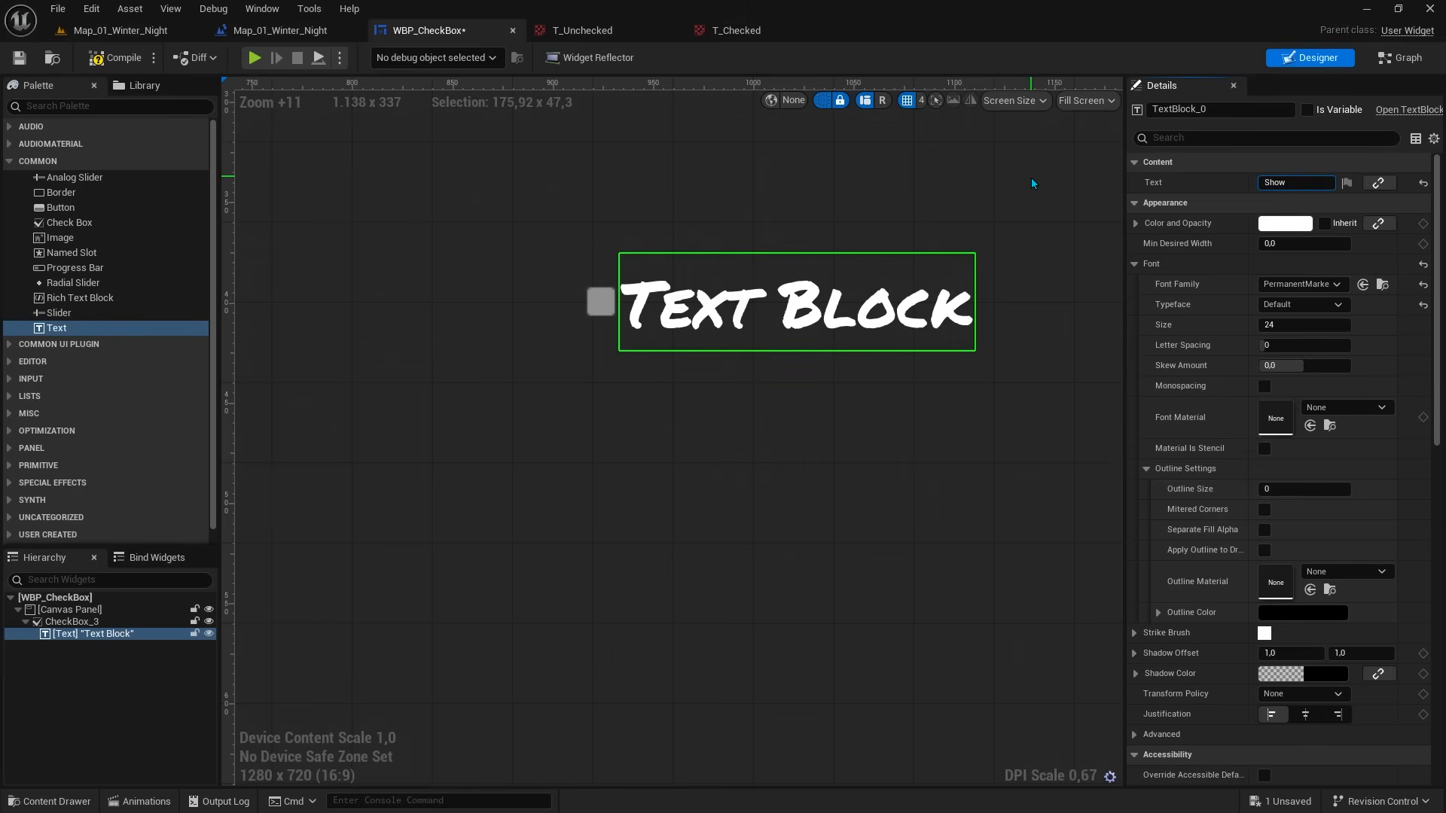
pyautogui.press('Return')
pyautogui.moveTo(1032, 179); pyautogui.dragTo(1010, 185, button='right')
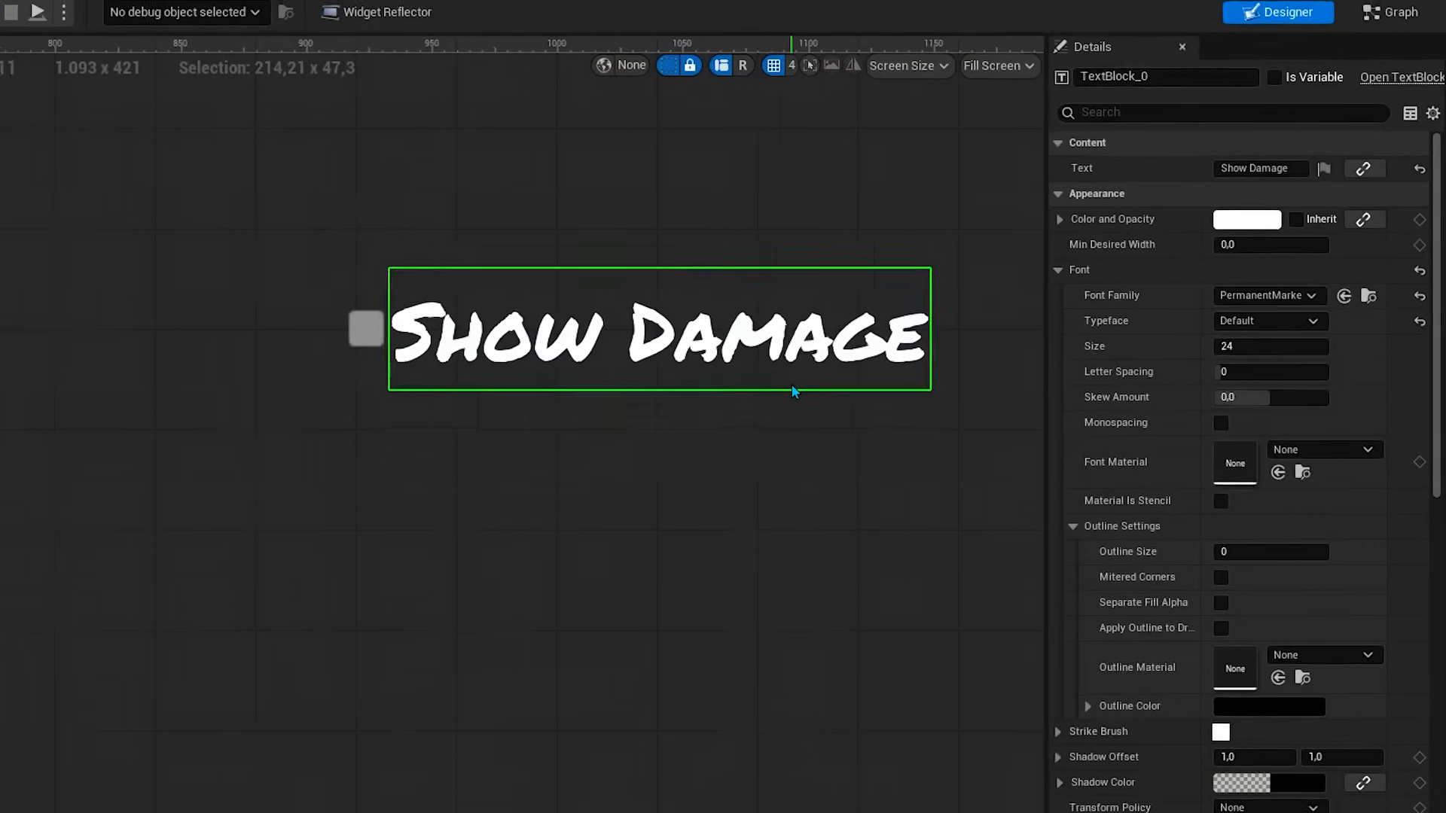
# Step: Try the Checked and Undetermined values for the check box's Checked State and reset it to the default
pyautogui.click(366, 329)
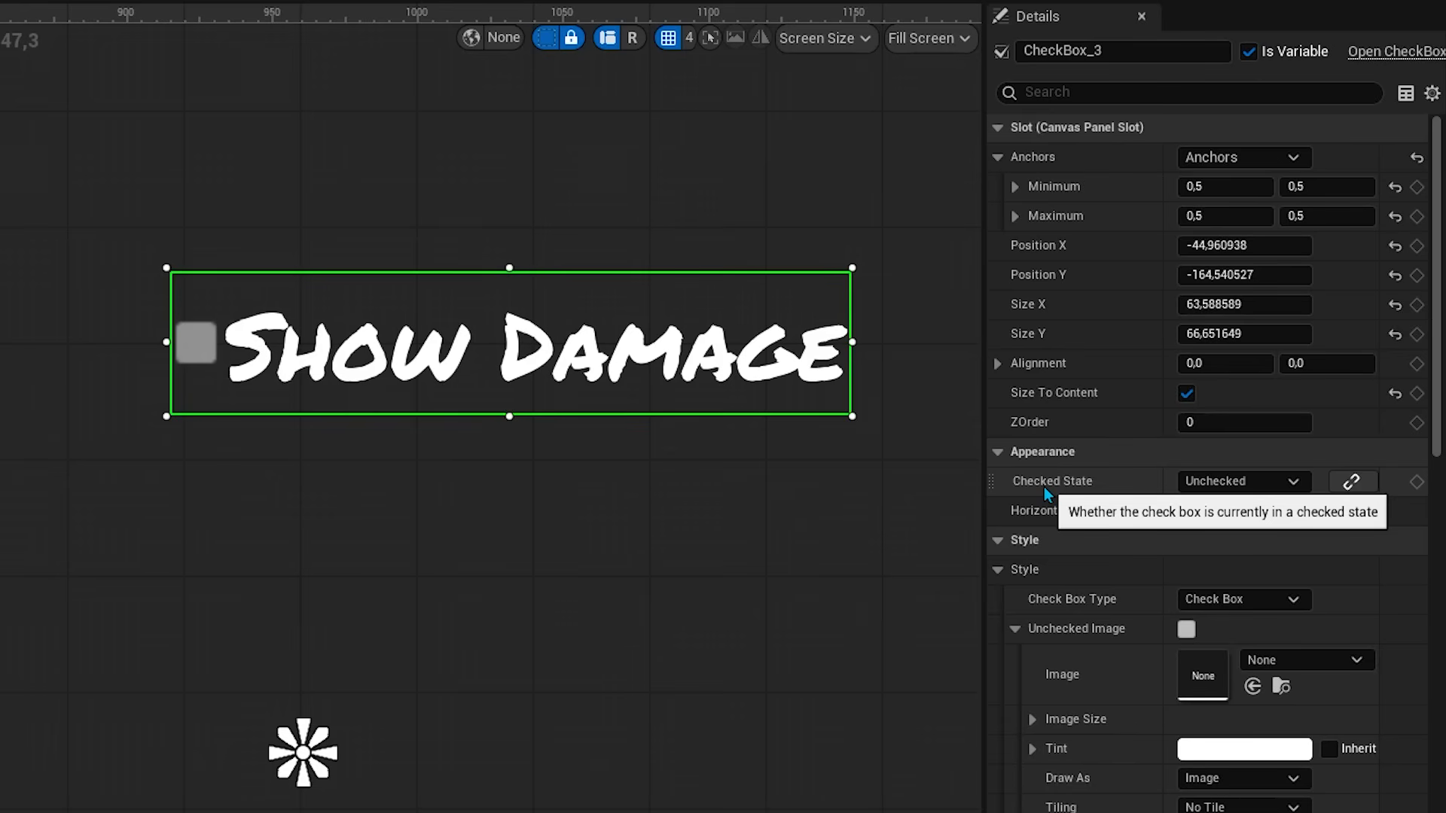
pyautogui.click(1217, 486)
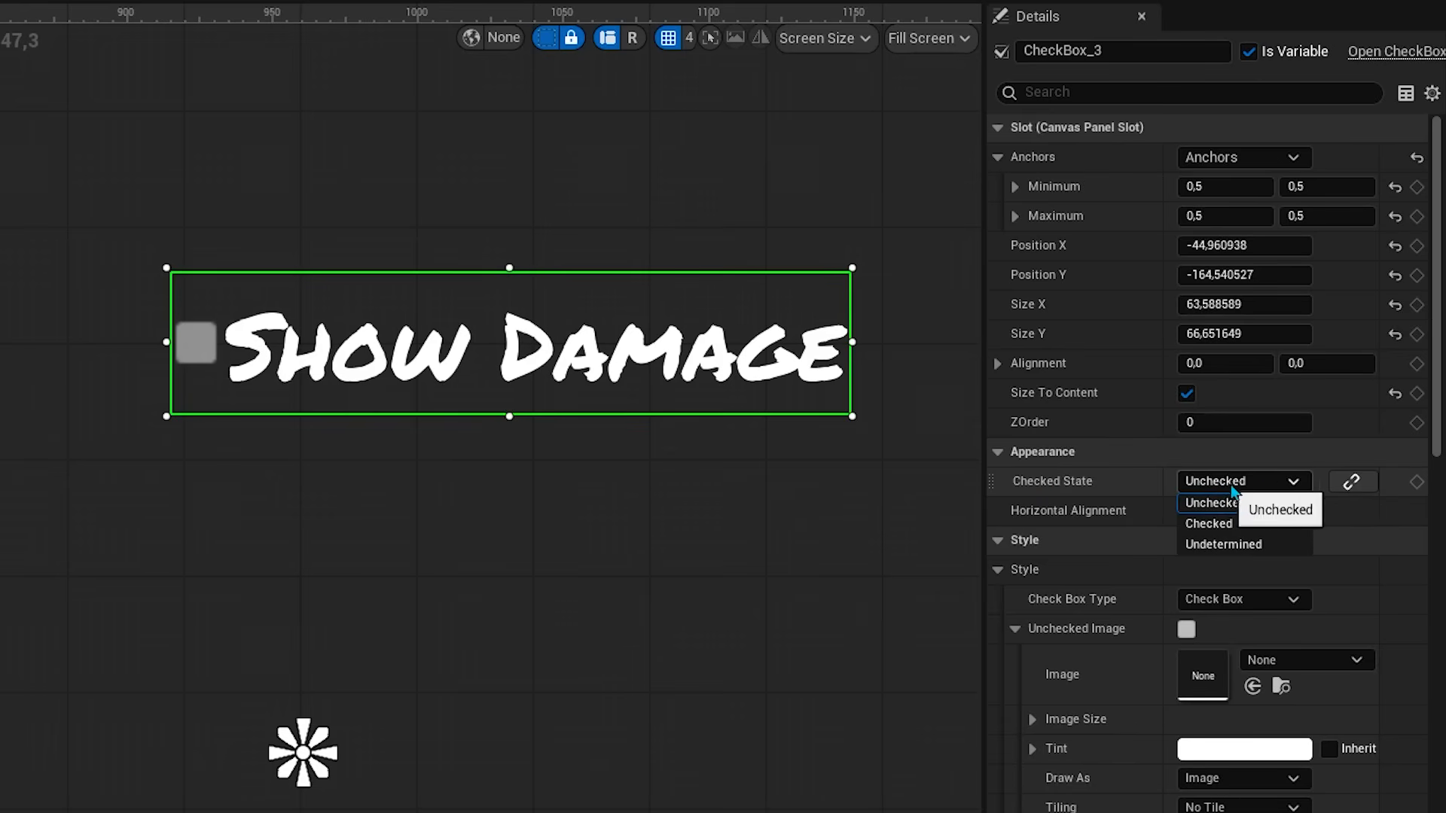
pyautogui.click(1262, 523)
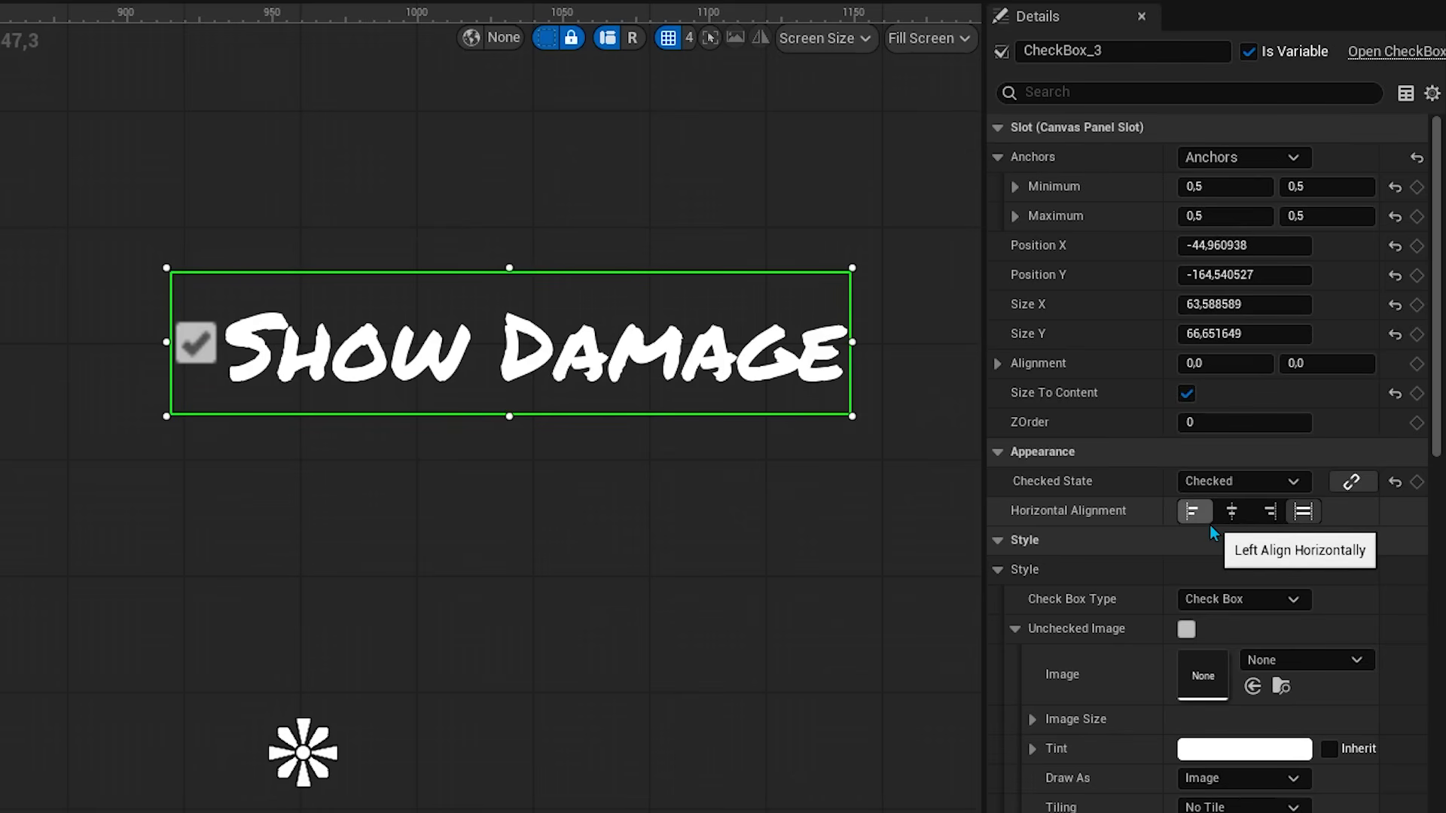
pyautogui.click(1227, 484)
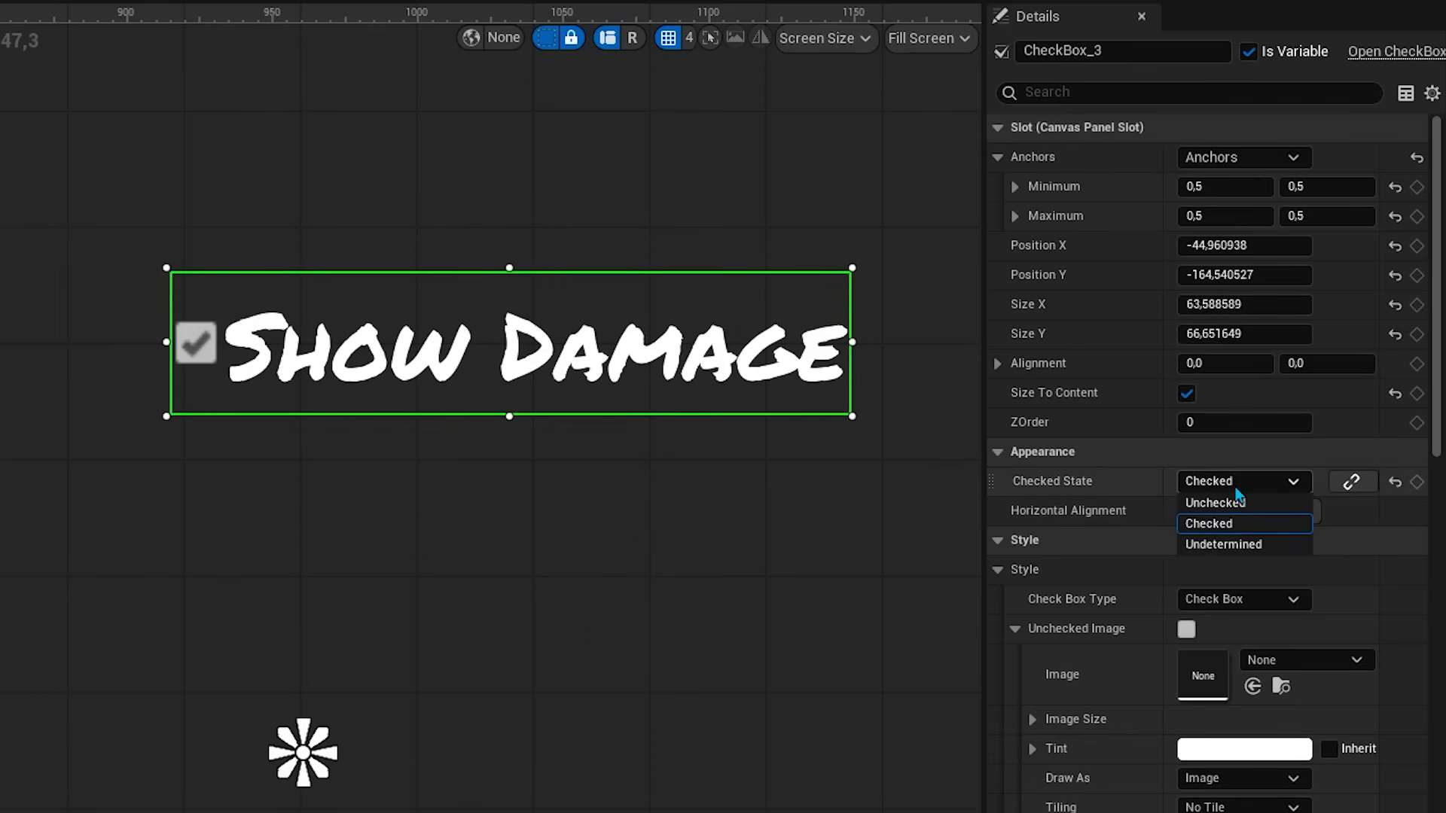
pyautogui.click(1239, 546)
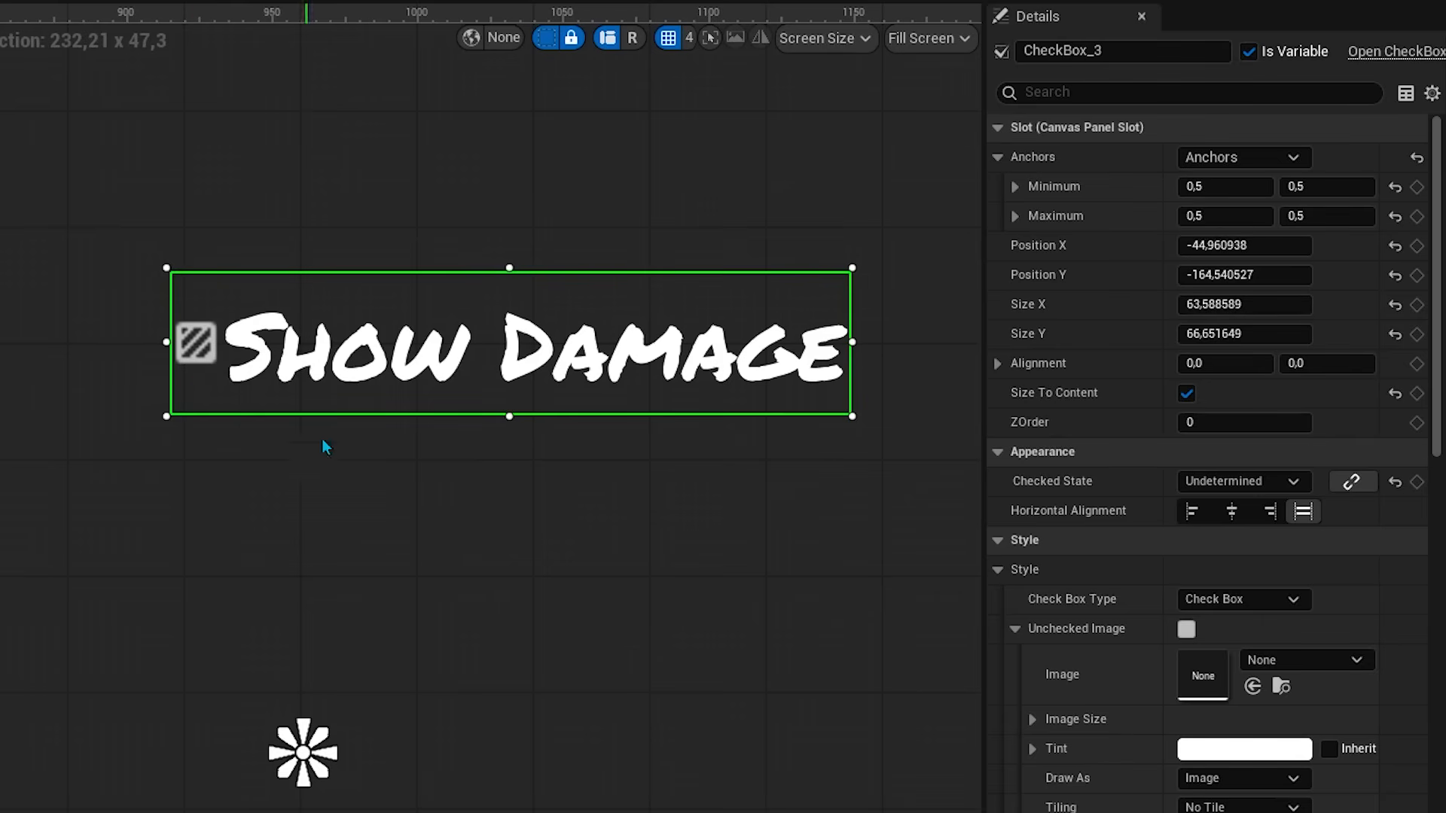
pyautogui.click(1396, 482)
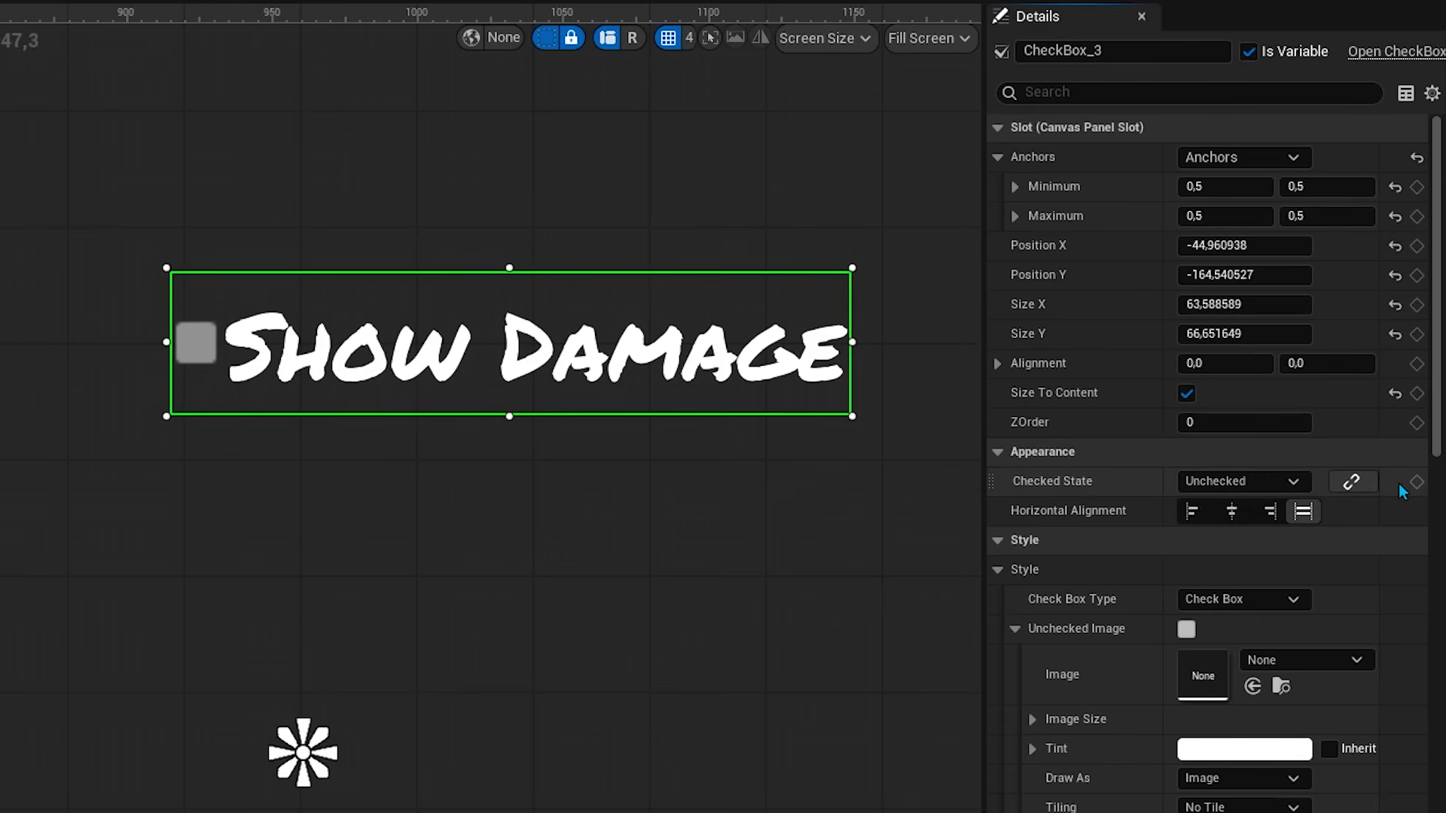
# Step: Try the Toggle Button check box type in the game preview and reset the type to its default
pyautogui.scroll(-5, 1399, 483)
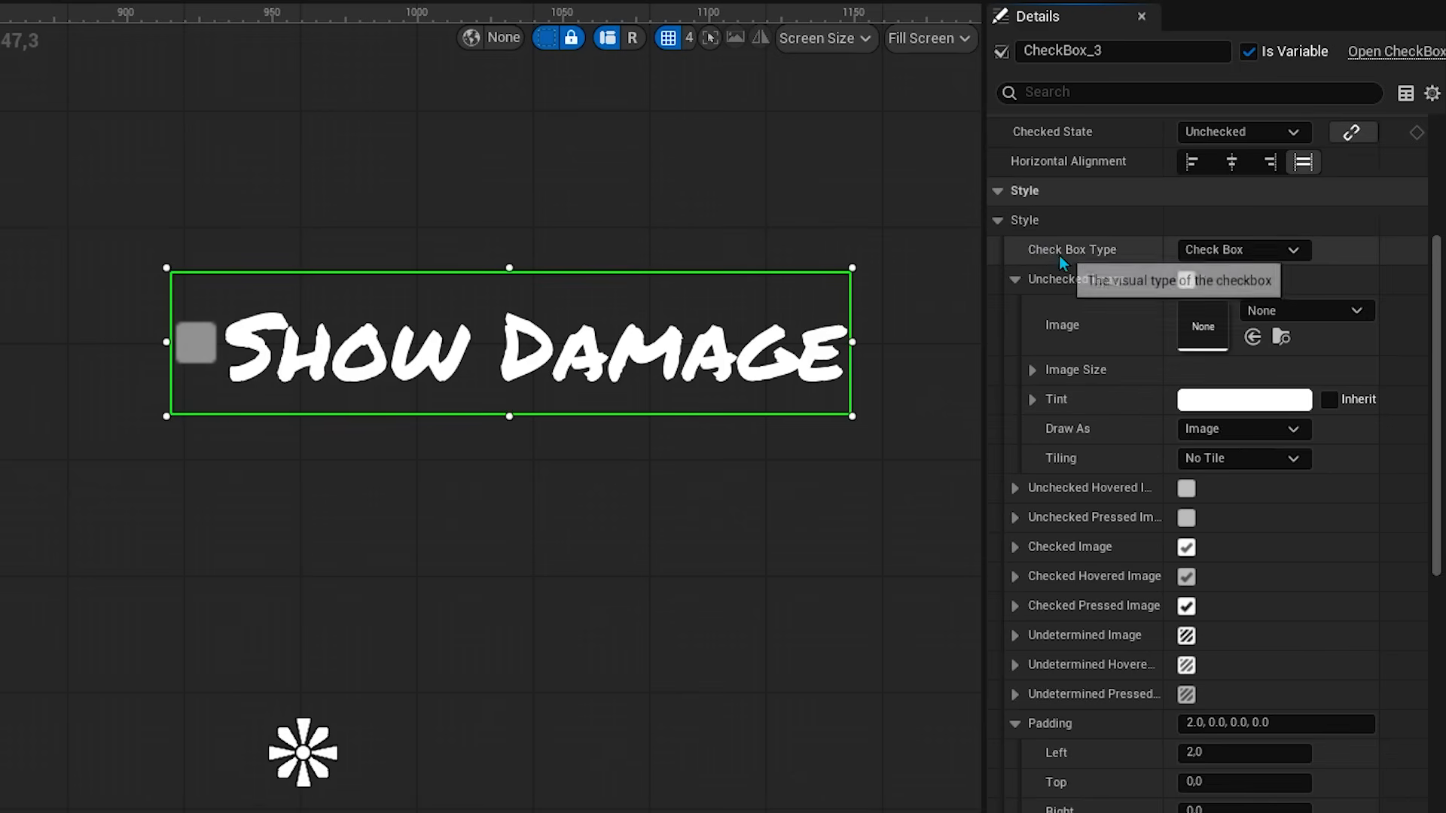
pyautogui.click(1218, 251)
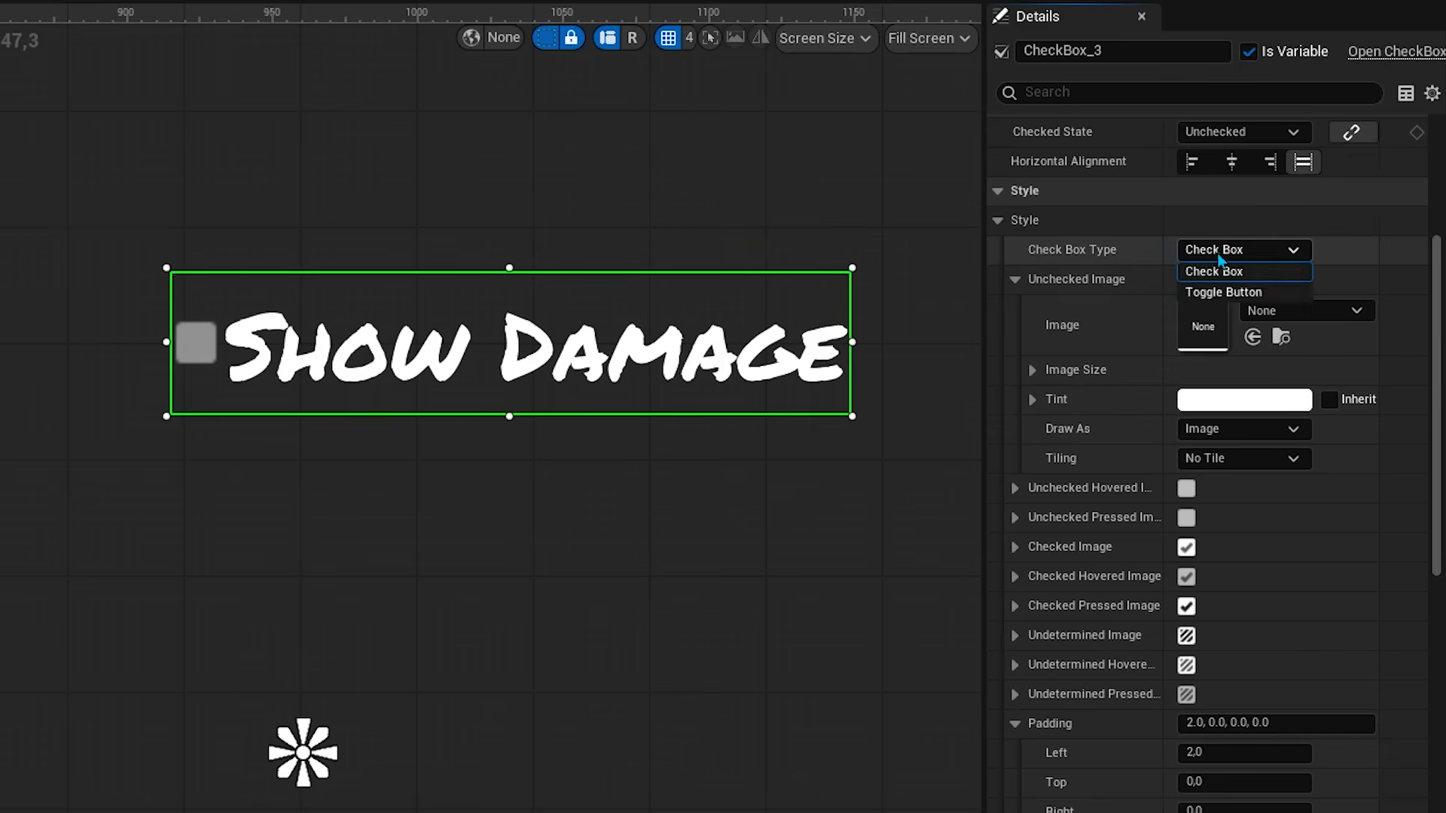
pyautogui.click(1252, 300)
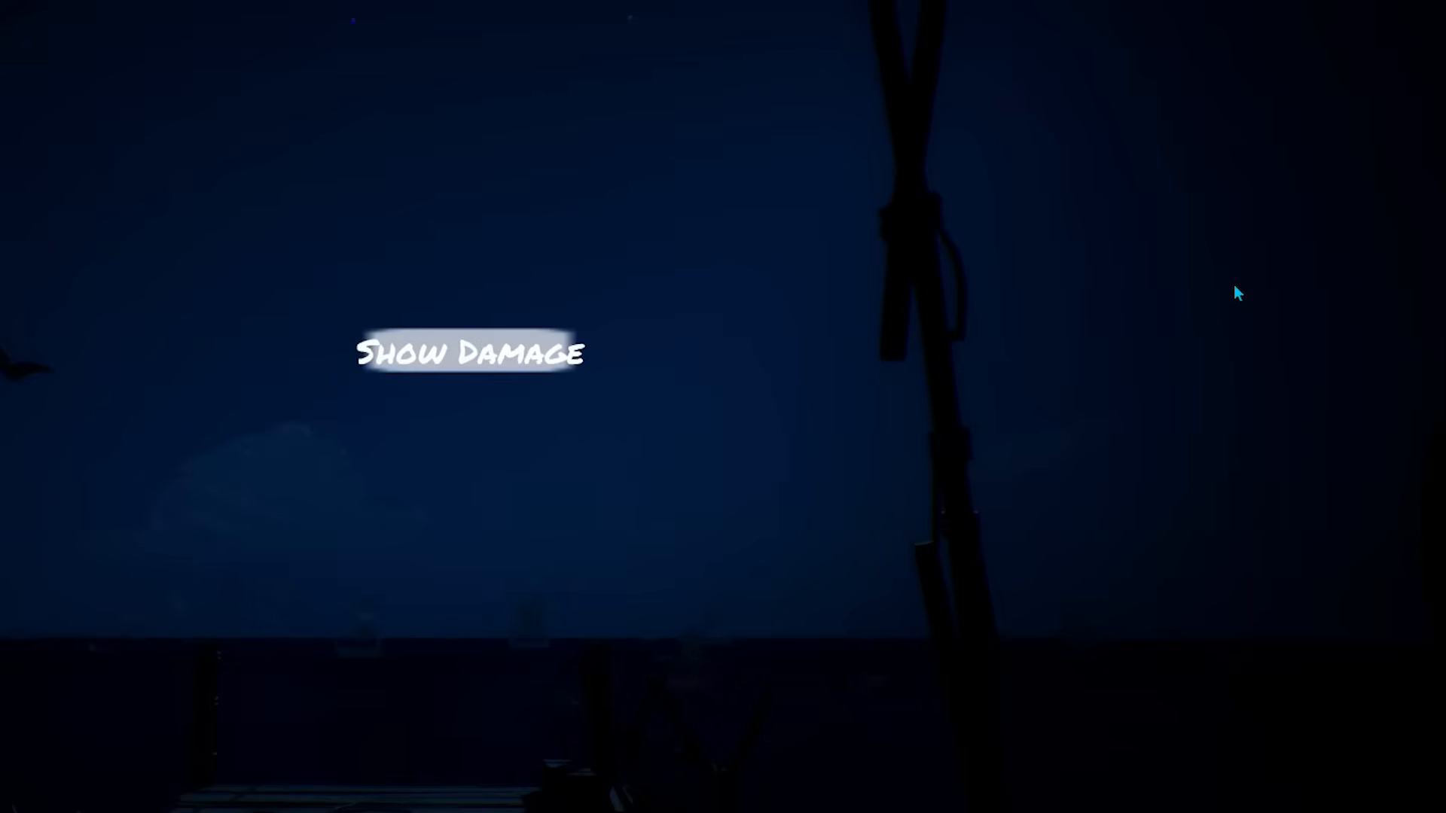
pyautogui.click(480, 365)
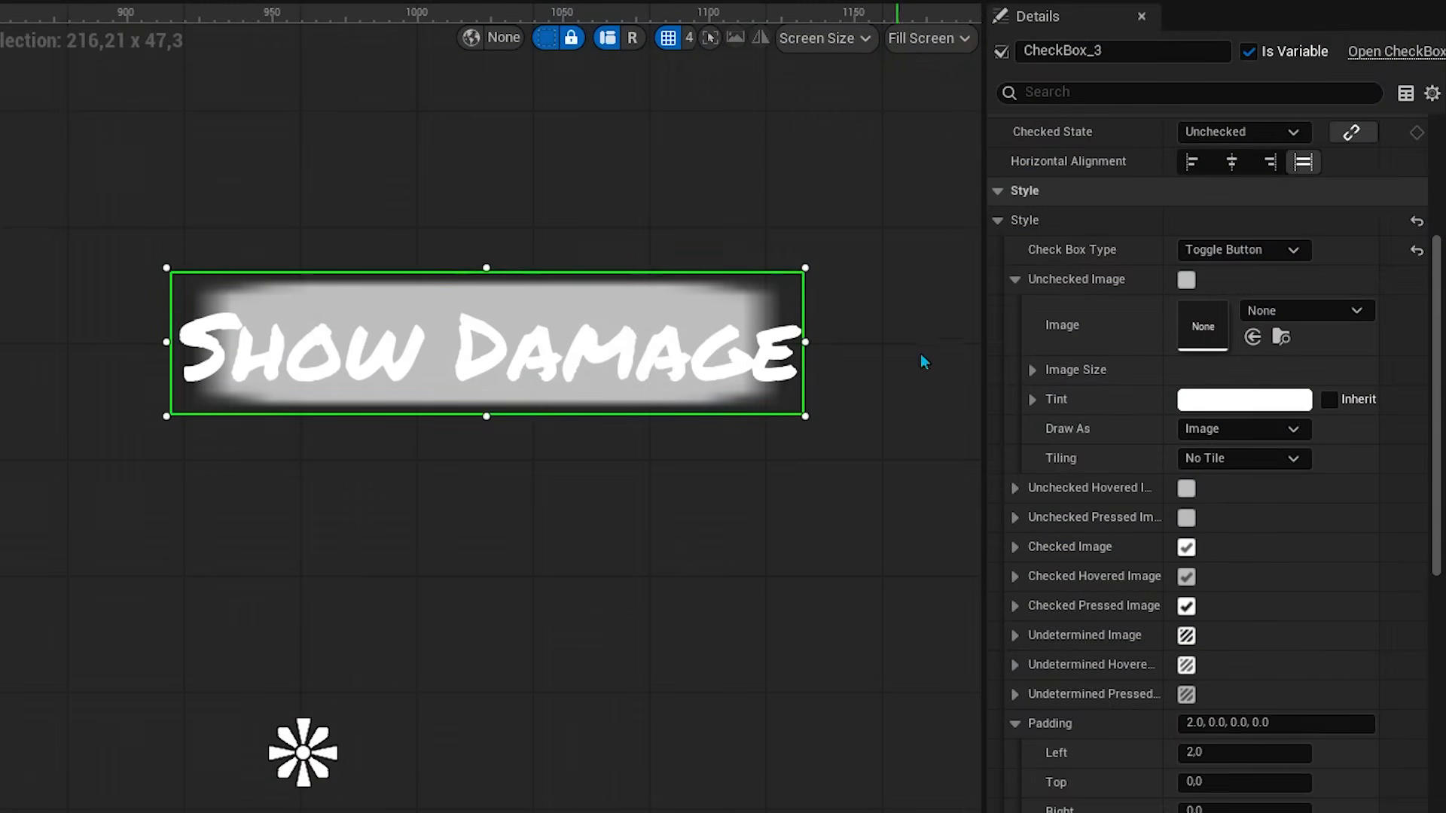
pyautogui.click(1417, 251)
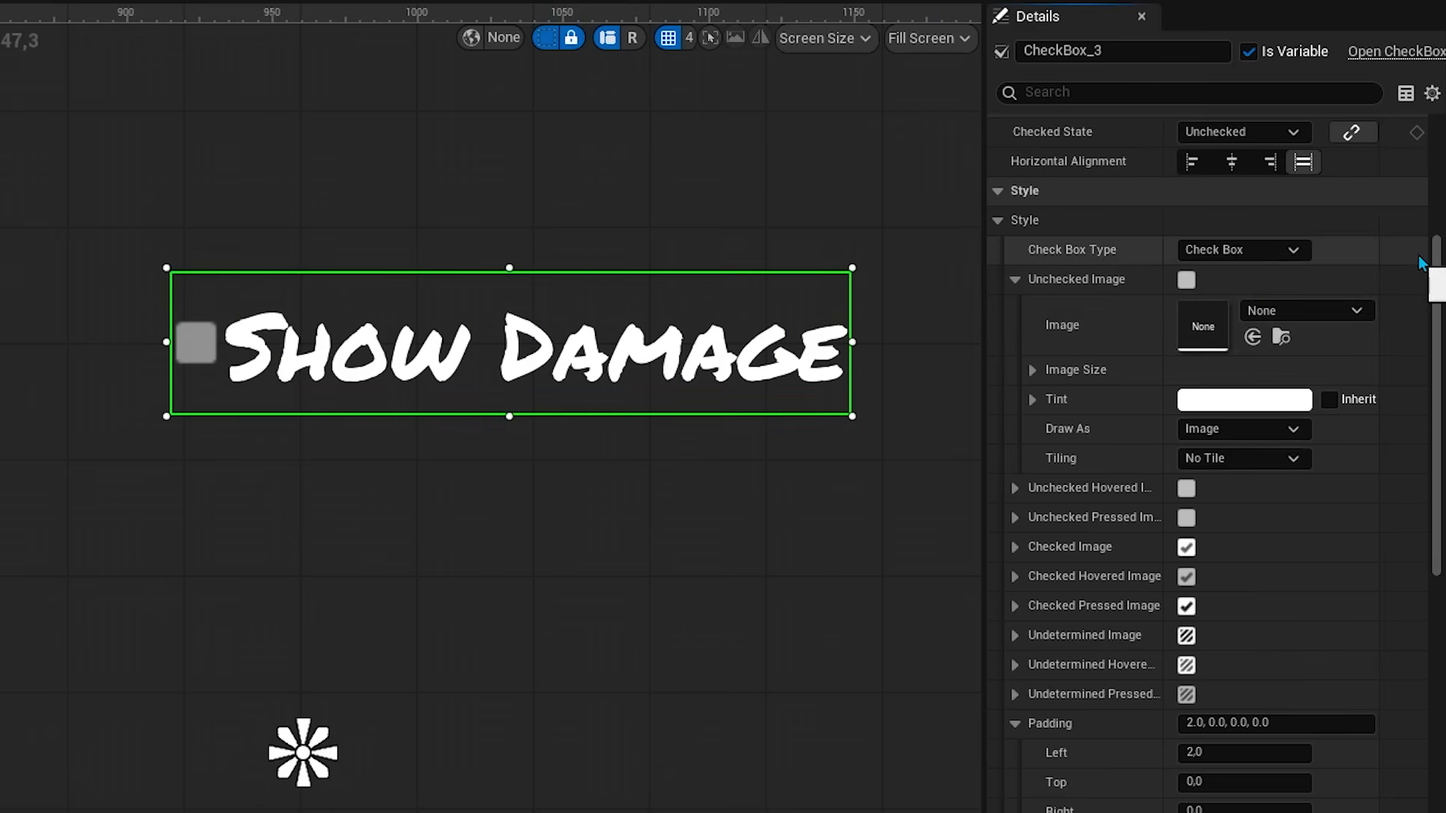
# Step: Inspect the T_Unchecked and T_Checked textures and return to the WBP_CheckBox widget
pyautogui.click(1014, 279)
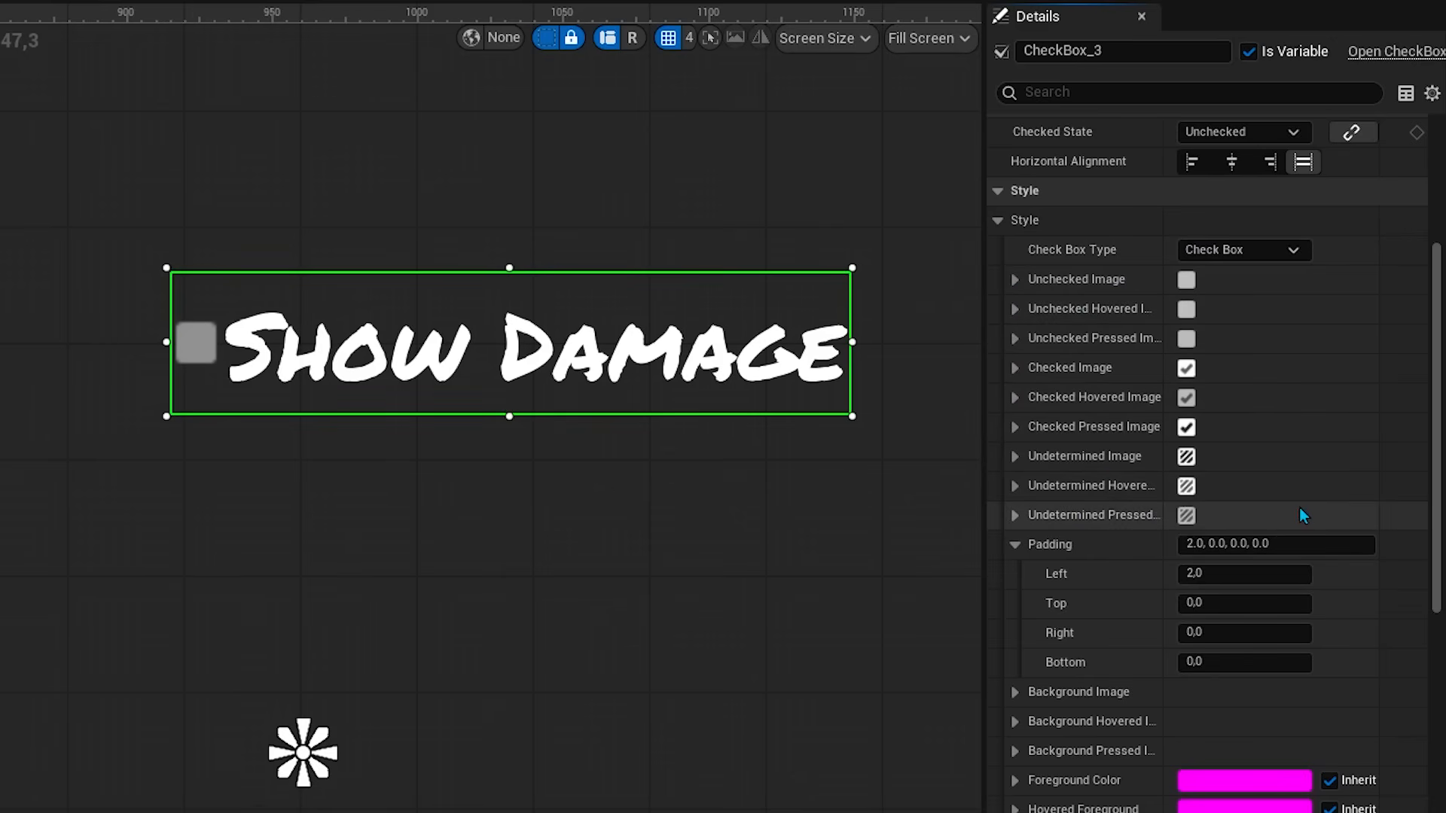
pyautogui.click(586, 30)
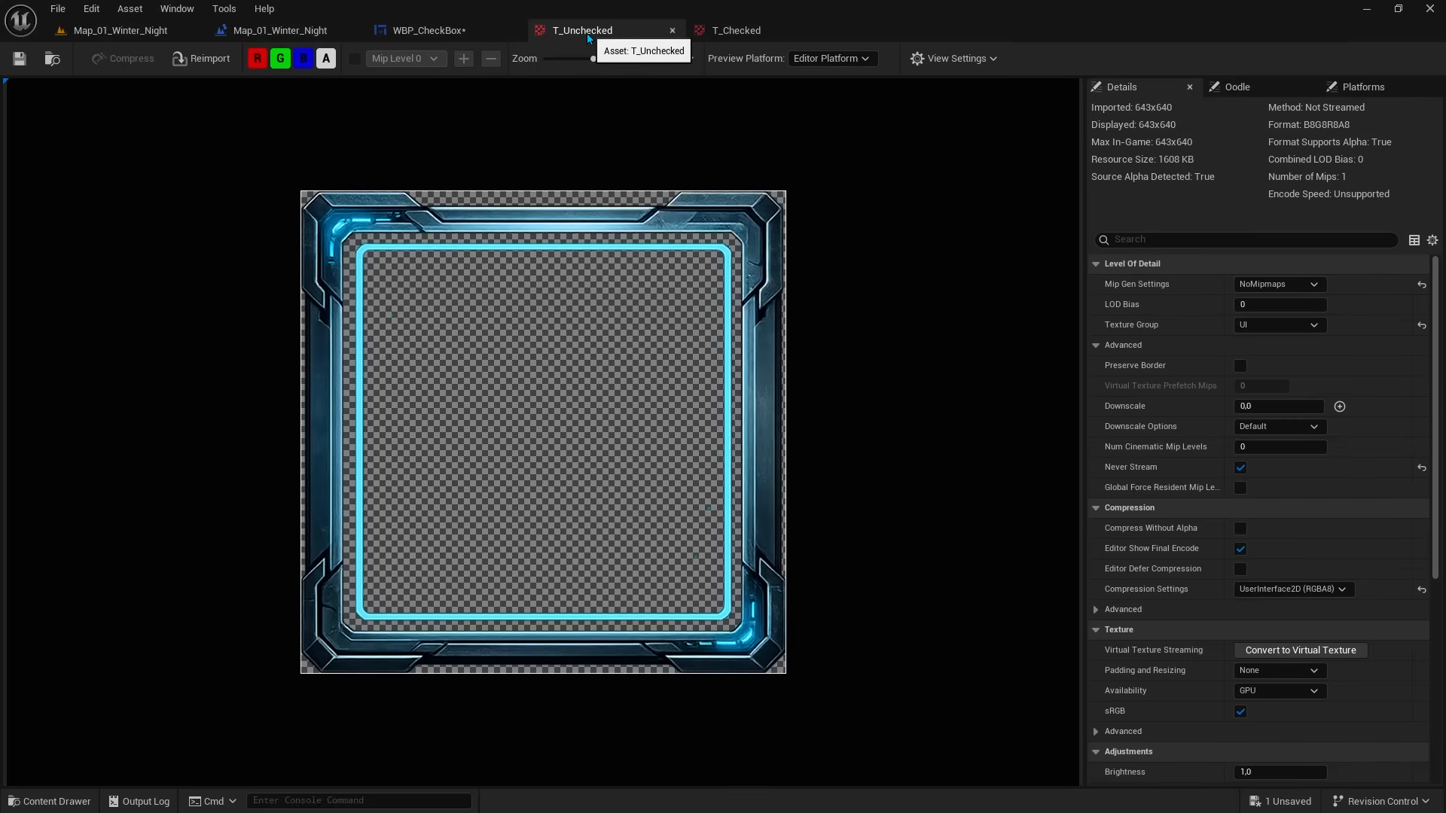
pyautogui.click(735, 30)
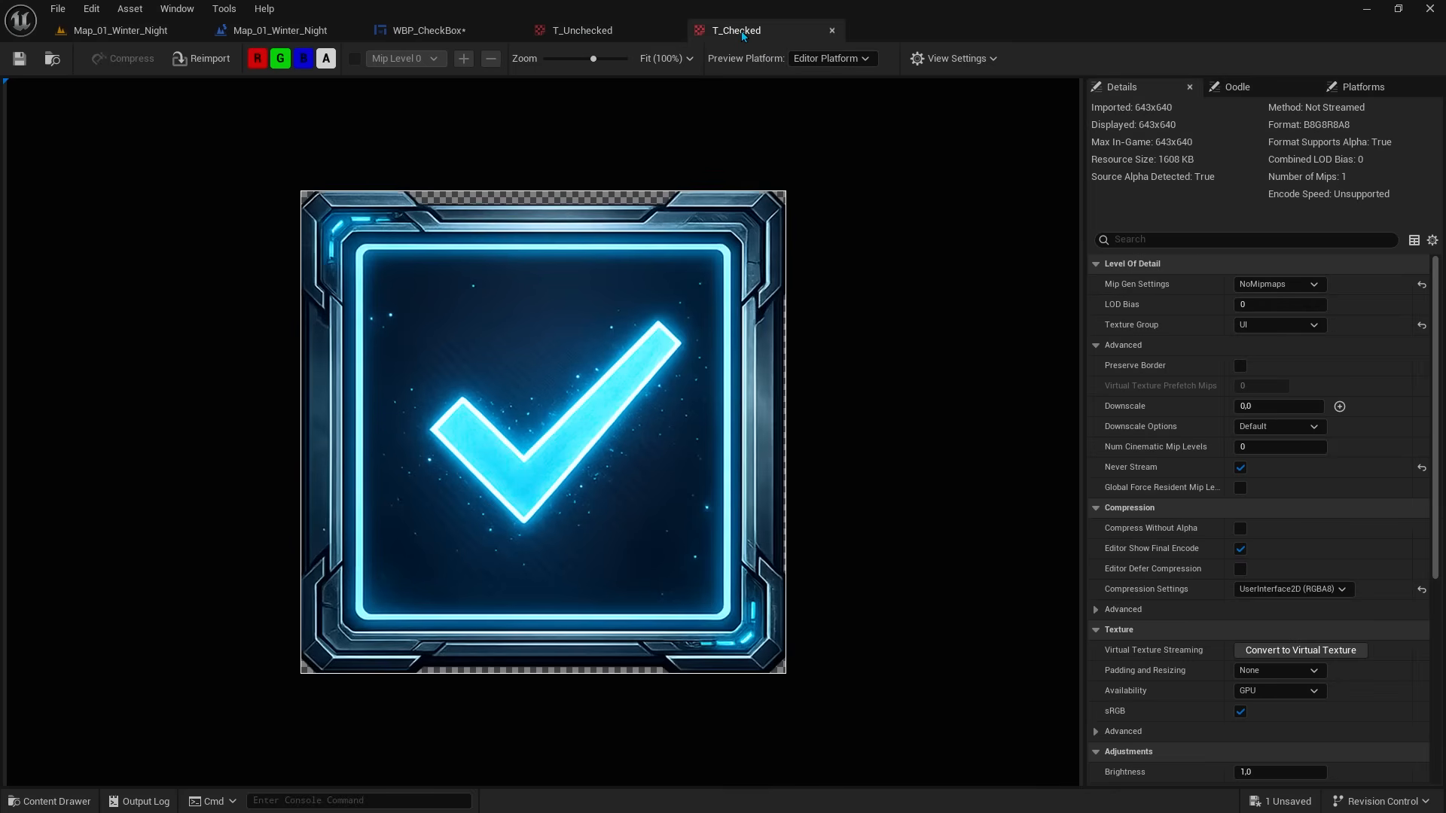
pyautogui.click(426, 33)
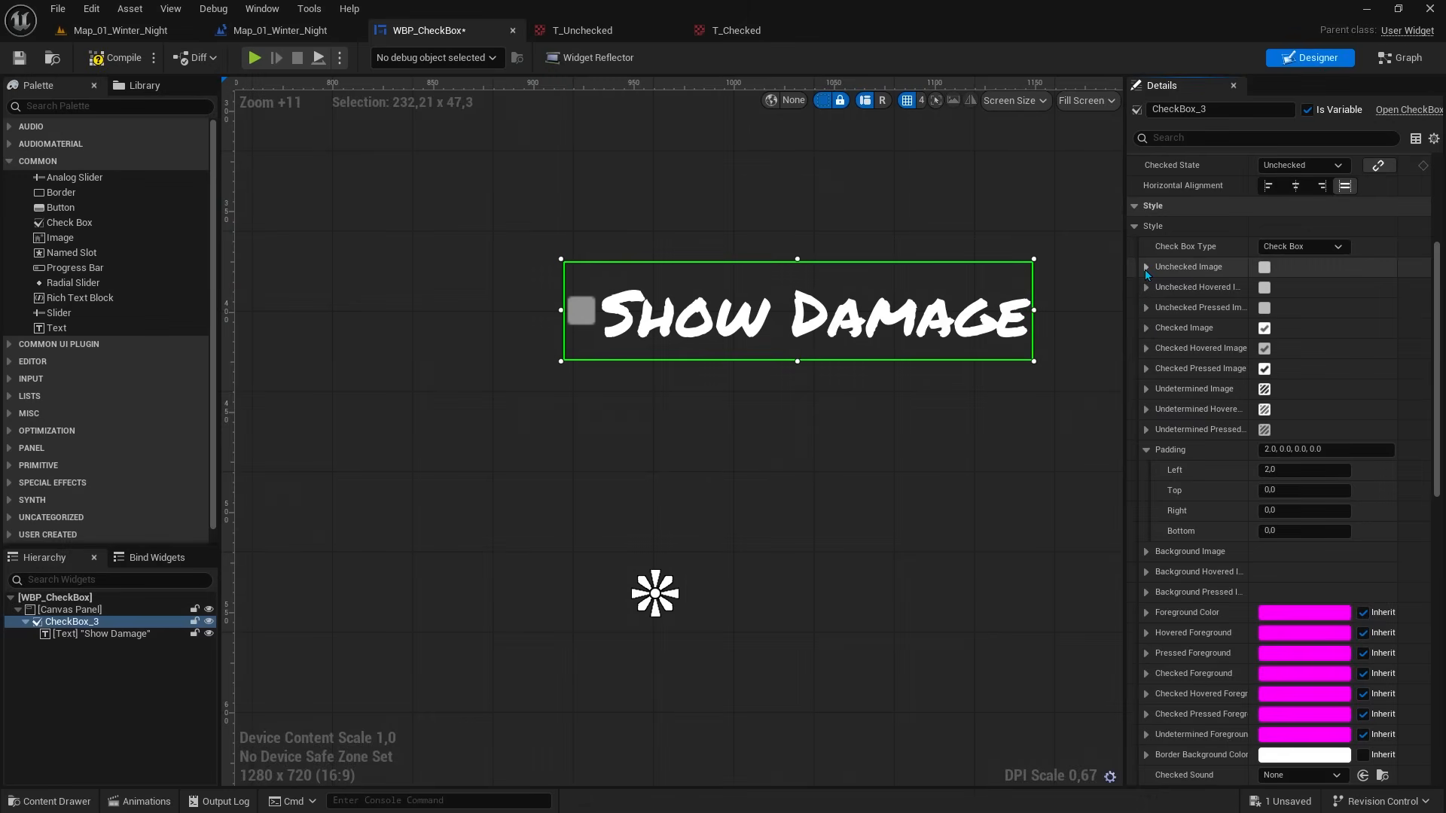
# Step: Assign the T_Unchecked texture from the 3_Checkers folder to the check box's Unchecked Image
pyautogui.click(547, 192)
pyautogui.hotkey('ctrl', 'space')
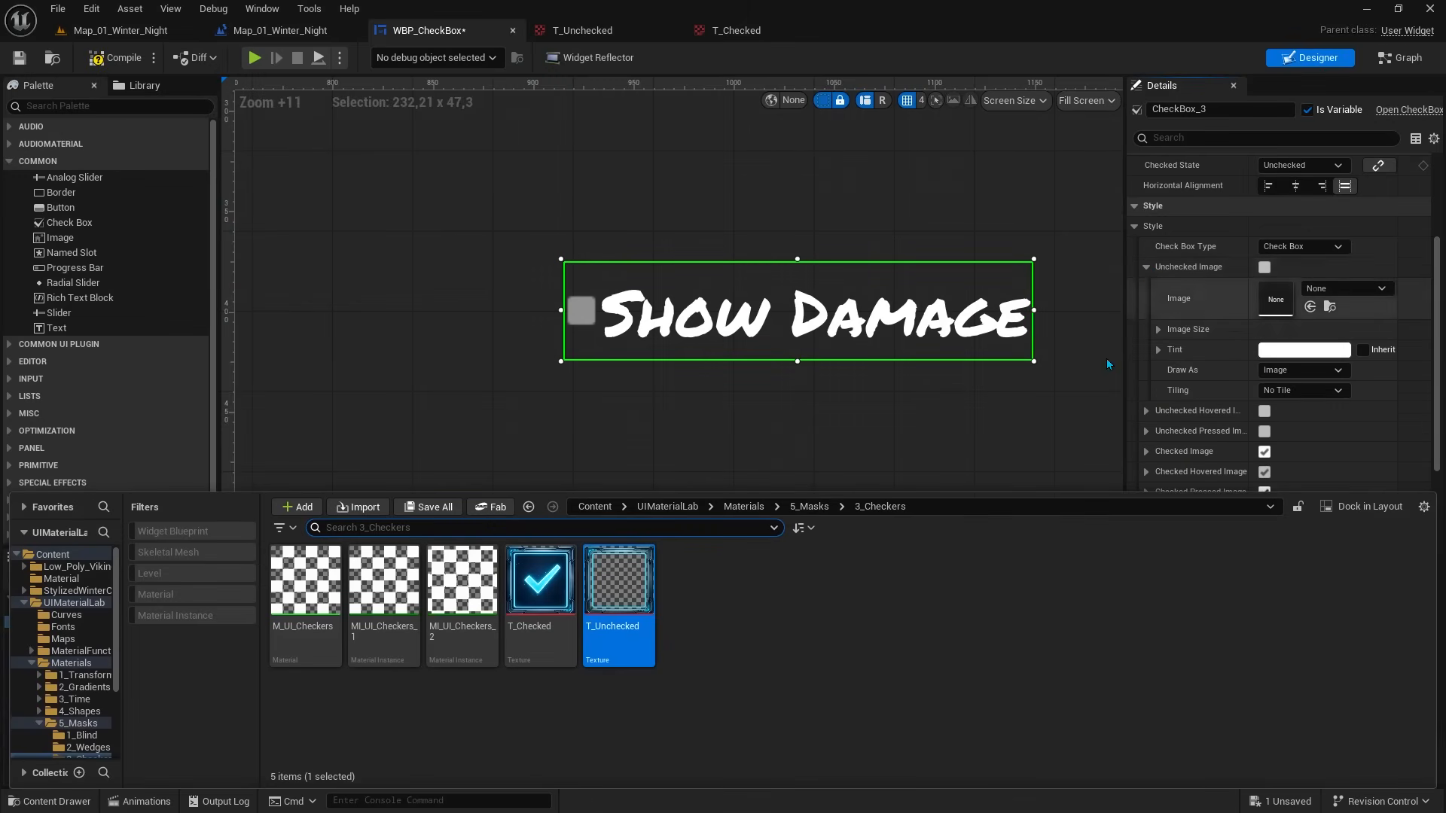
pyautogui.moveTo(619, 580); pyautogui.dragTo(1272, 301)
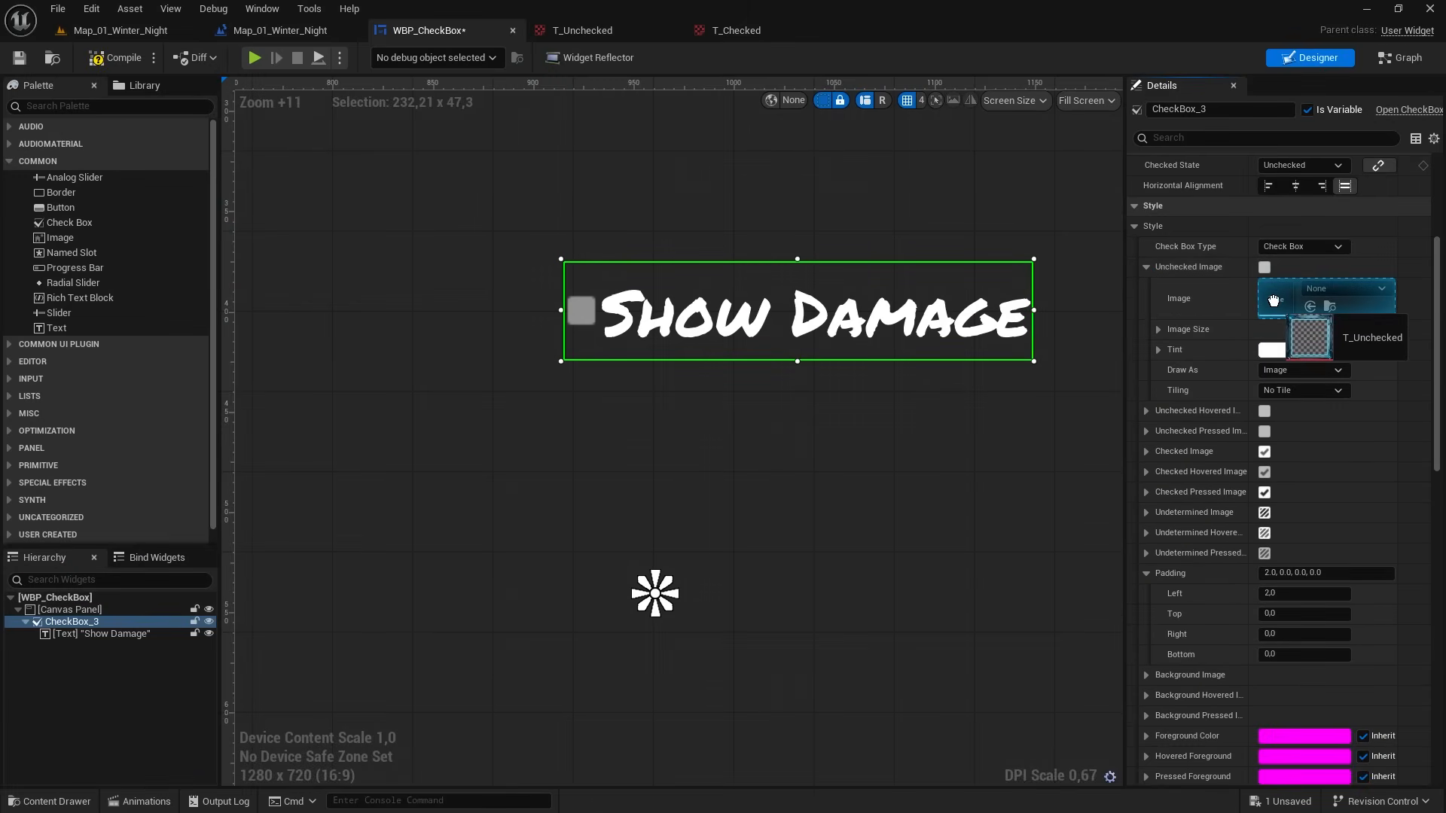
# Step: Set the Unchecked Image size to 52 by 52 and collapse its settings
pyautogui.click(1159, 330)
pyautogui.click(1301, 350)
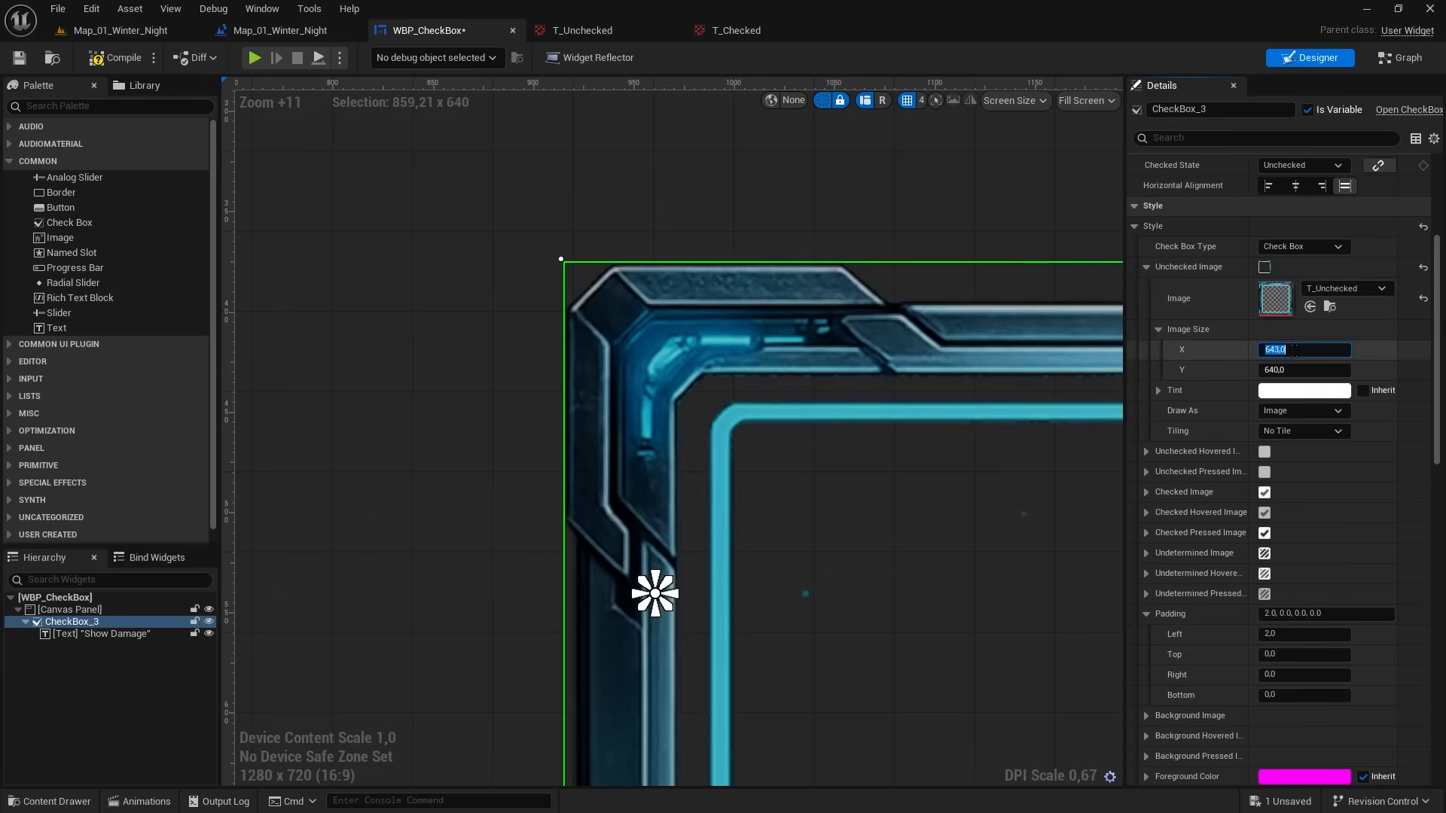
pyautogui.write('52')
pyautogui.press('Tab')
pyautogui.write('52')
pyautogui.press('Return')
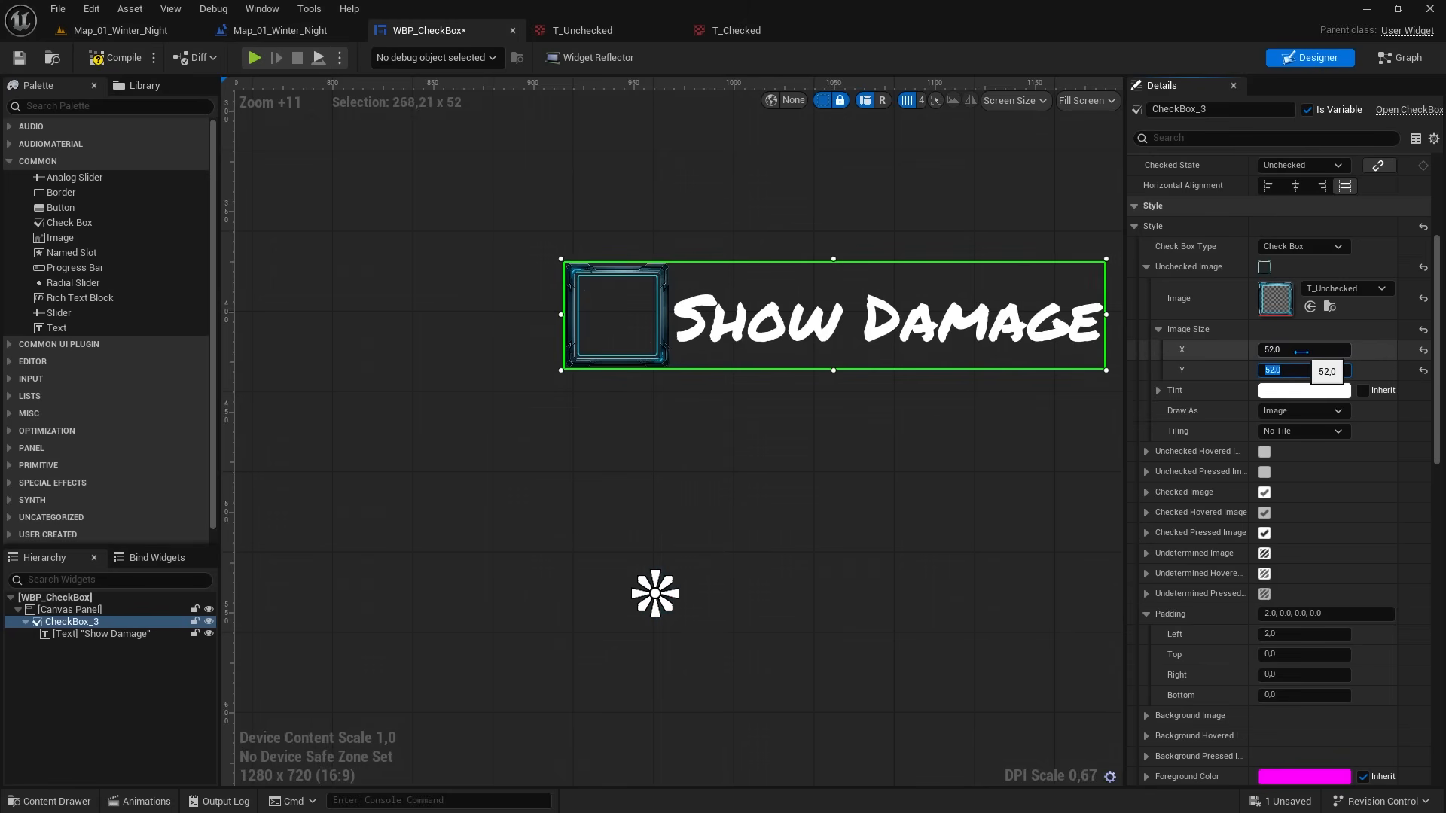
pyautogui.click(1164, 329)
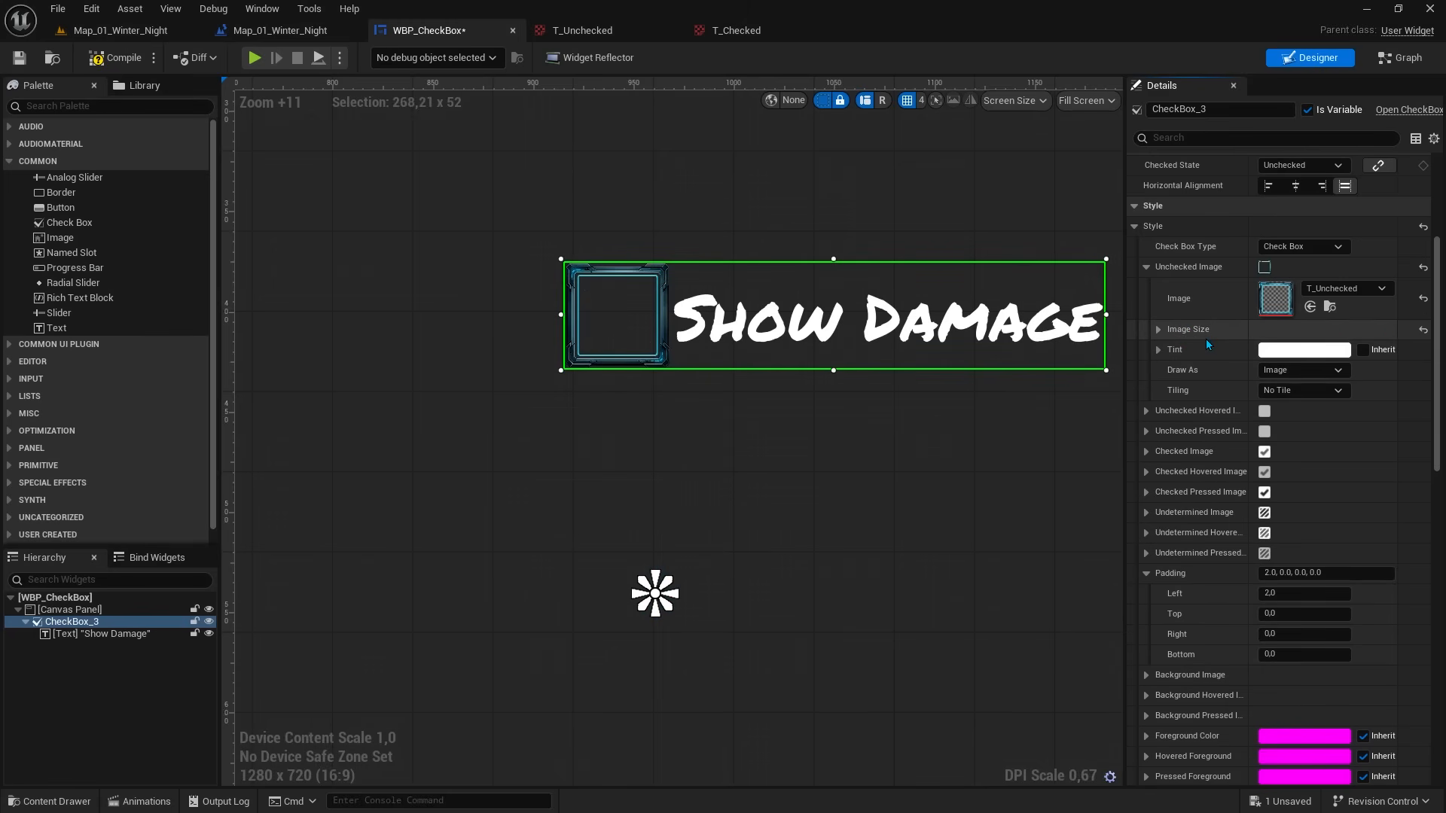
pyautogui.click(1147, 267)
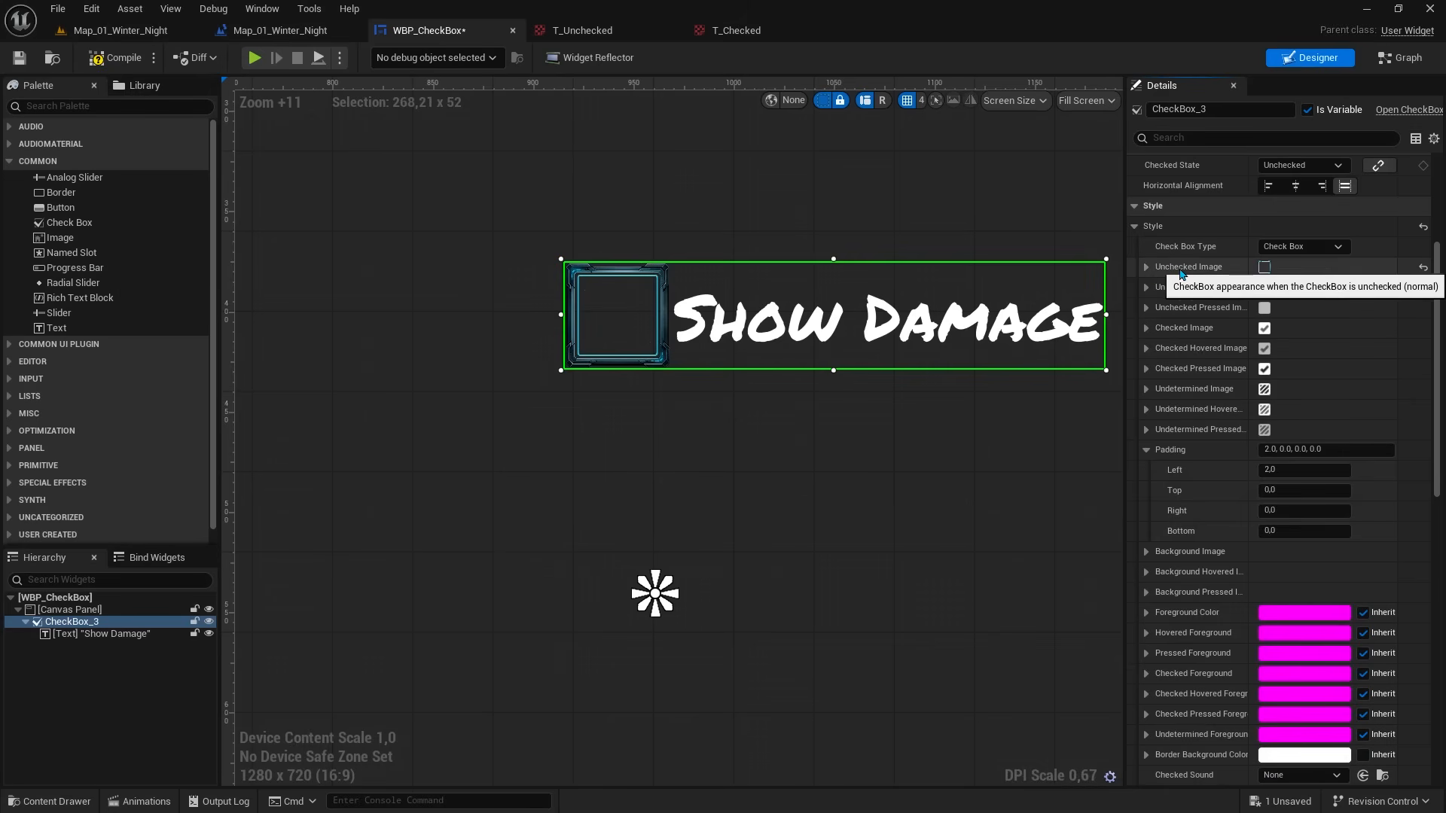
# Step: Copy the Unchecked Image style and paste it onto the Unchecked Hovered and Unchecked Pressed images
pyautogui.rightClick(1182, 274)
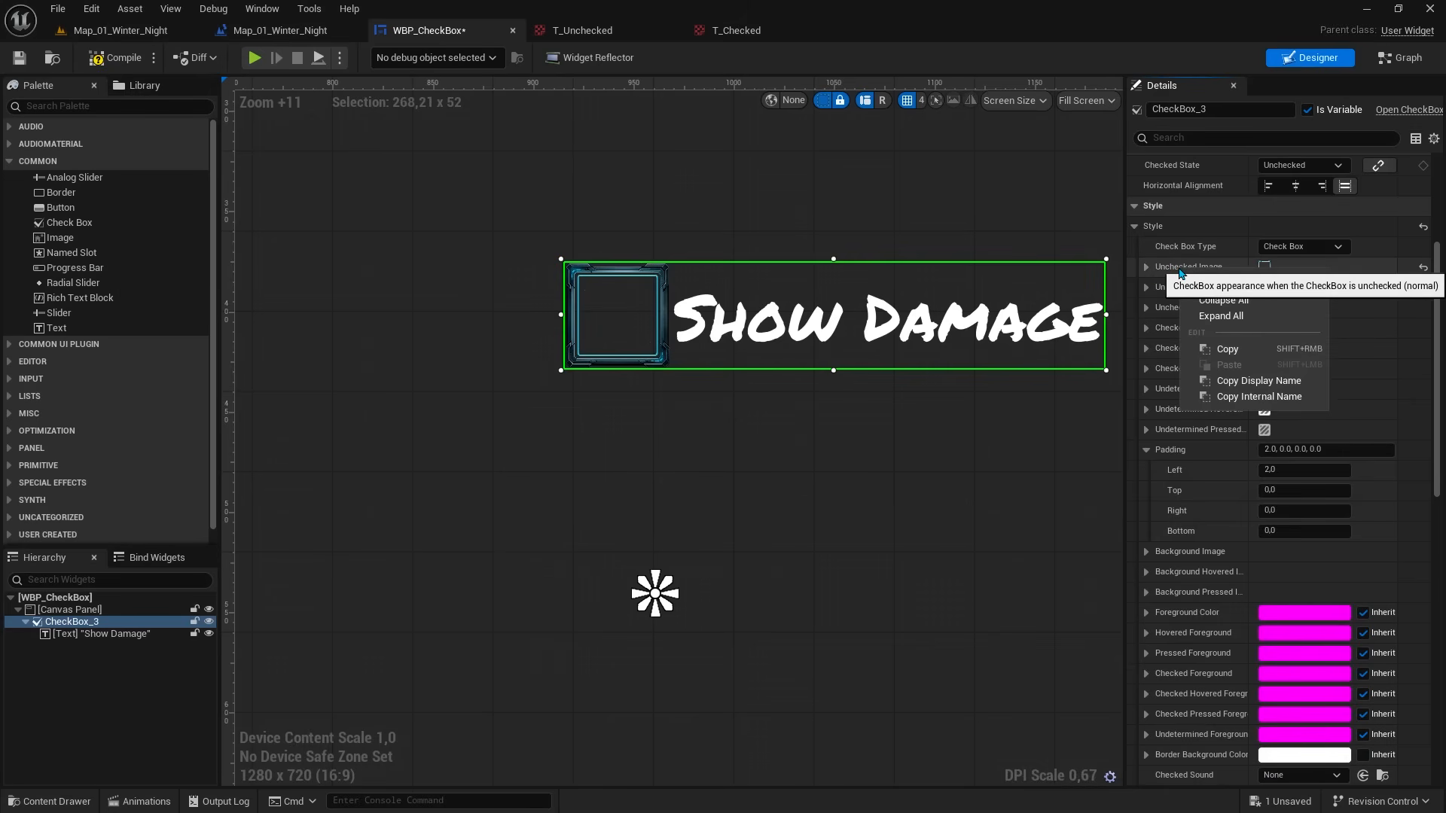
pyautogui.click(1290, 350)
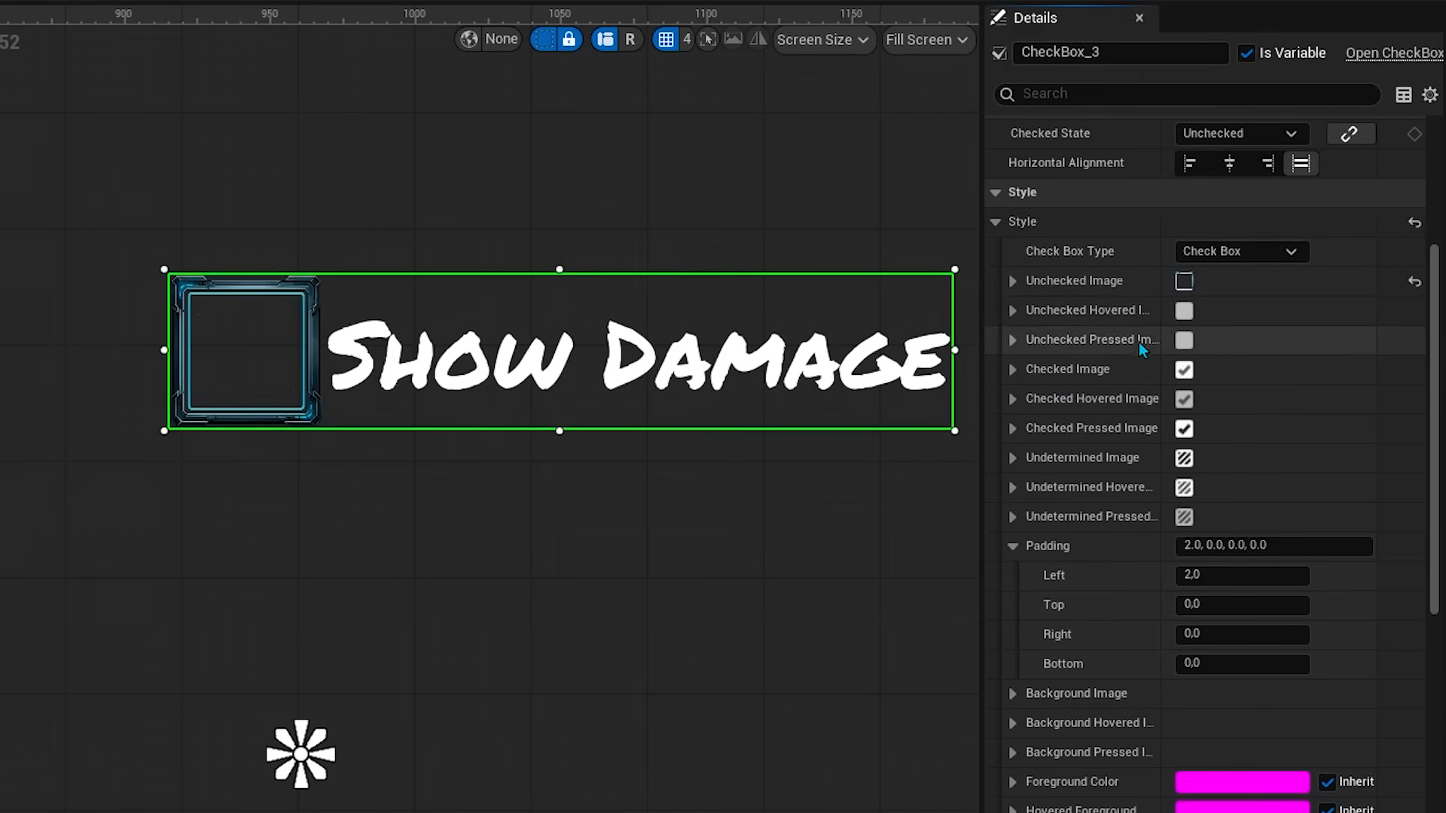
pyautogui.keyDown('shift'); pyautogui.click(1094, 316); pyautogui.keyUp('shift')
pyautogui.keyDown('shift'); pyautogui.click(1077, 341); pyautogui.keyUp('shift')
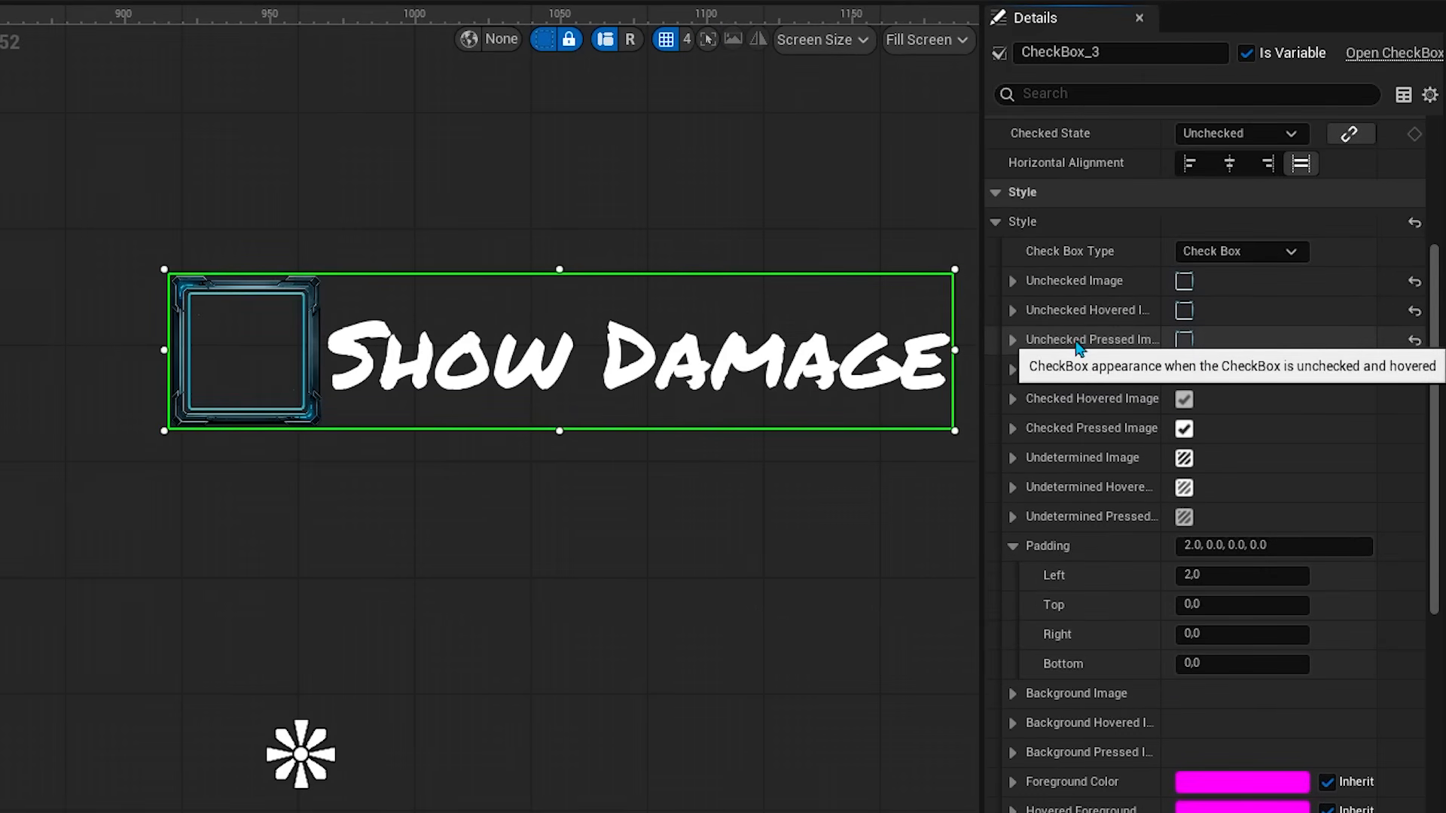
# Step: Darken the Unchecked Hovered image's tint to a light grey and collapse its settings
pyautogui.click(1013, 312)
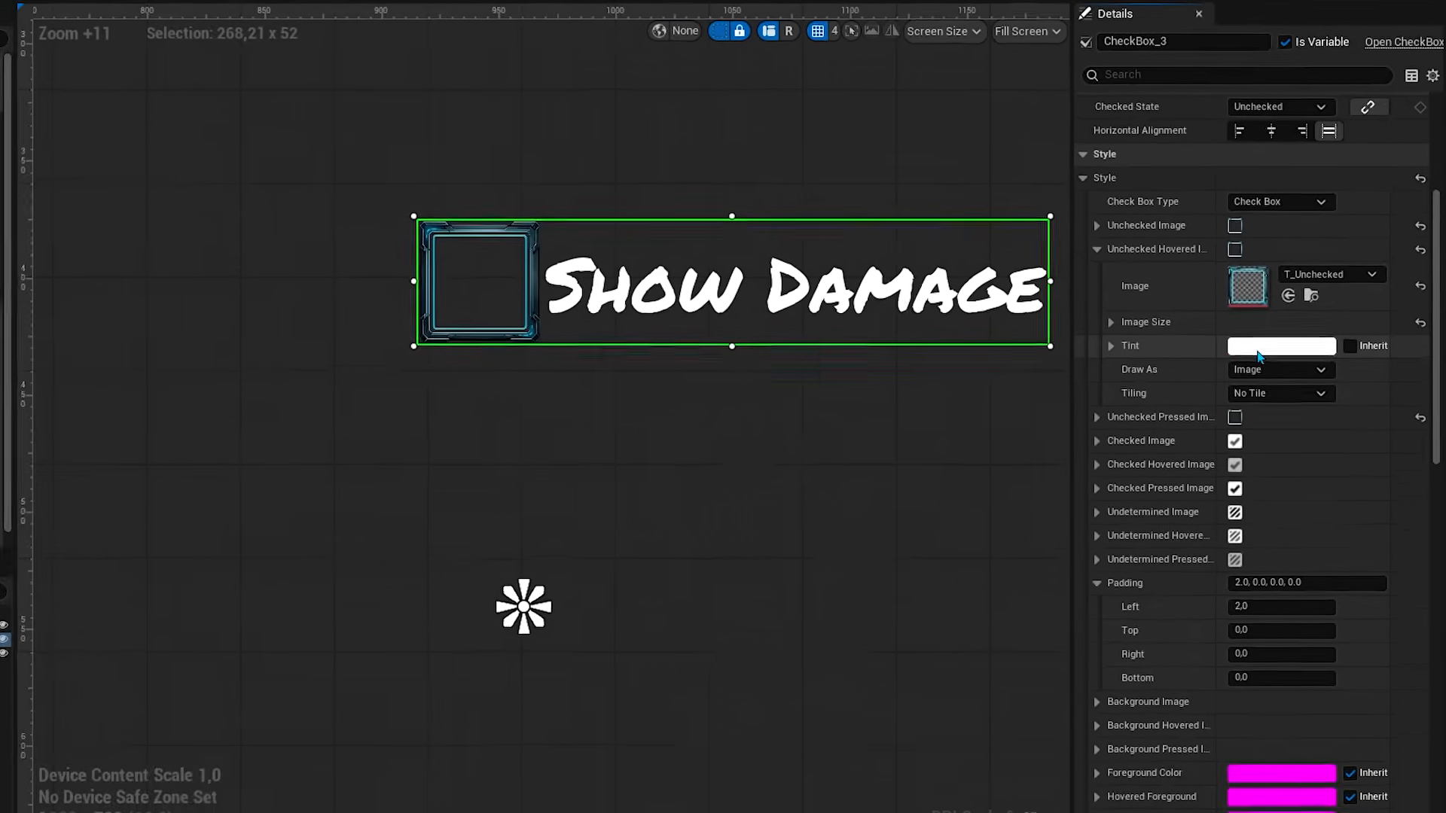
pyautogui.click(1242, 431)
pyautogui.moveTo(1145, 470); pyautogui.dragTo(1145, 482)
pyautogui.click(1146, 748)
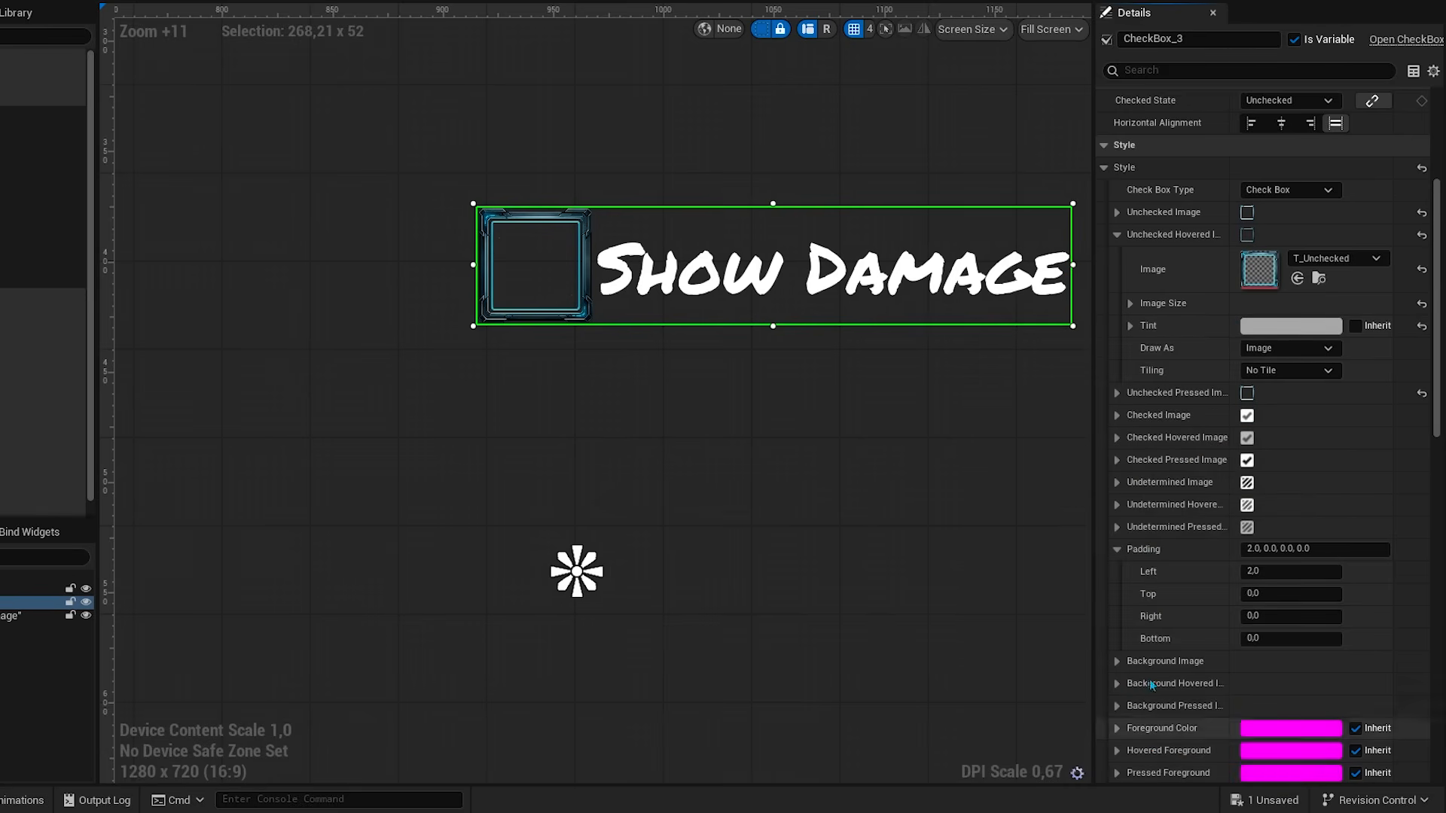
pyautogui.click(1116, 237)
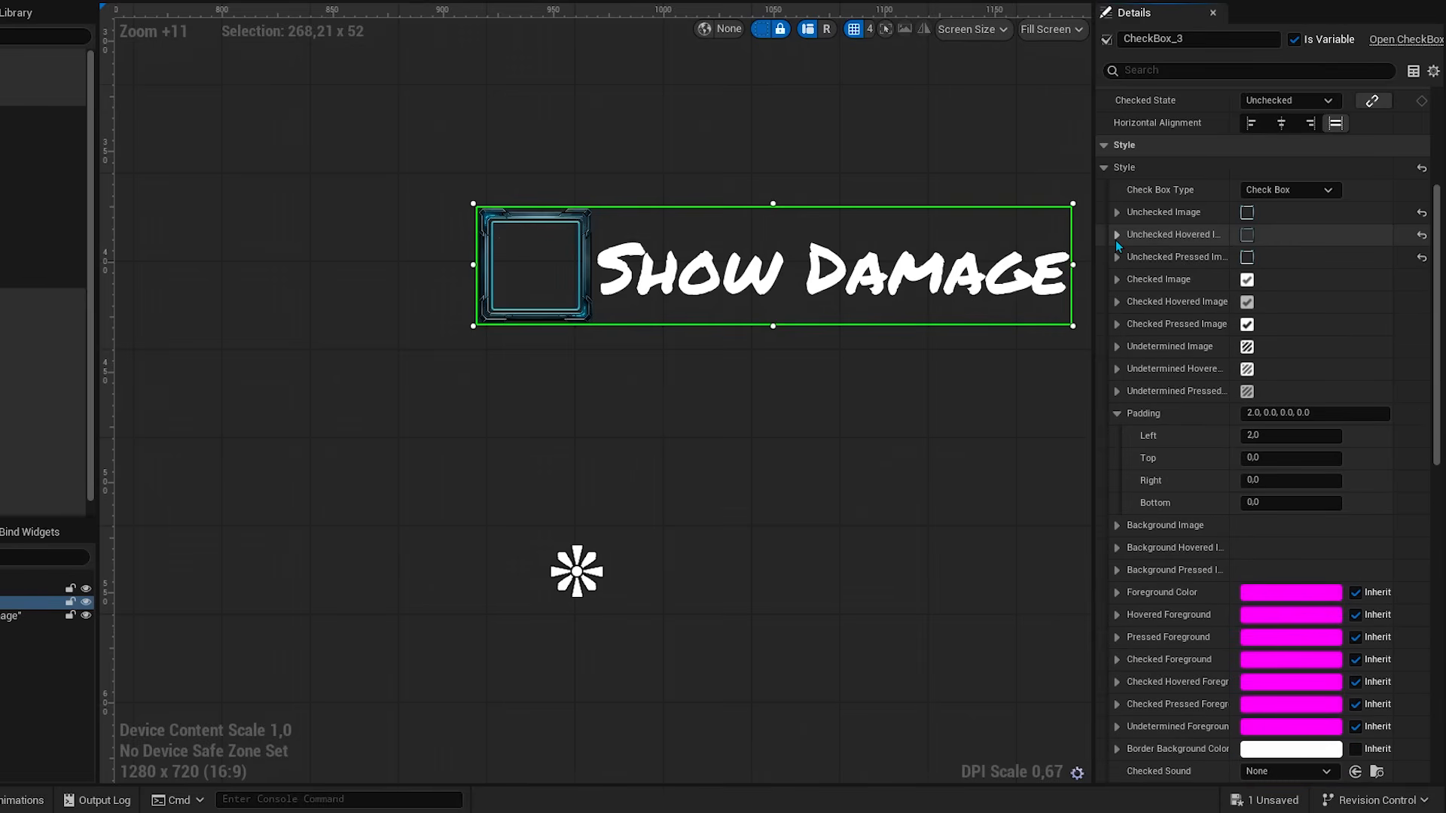
# Step: Give the Checked Image the copied unchecked style, replace its texture with T_Checked, and check its image size
pyautogui.click(1117, 281)
pyautogui.hotkey('ctrl', 'space')
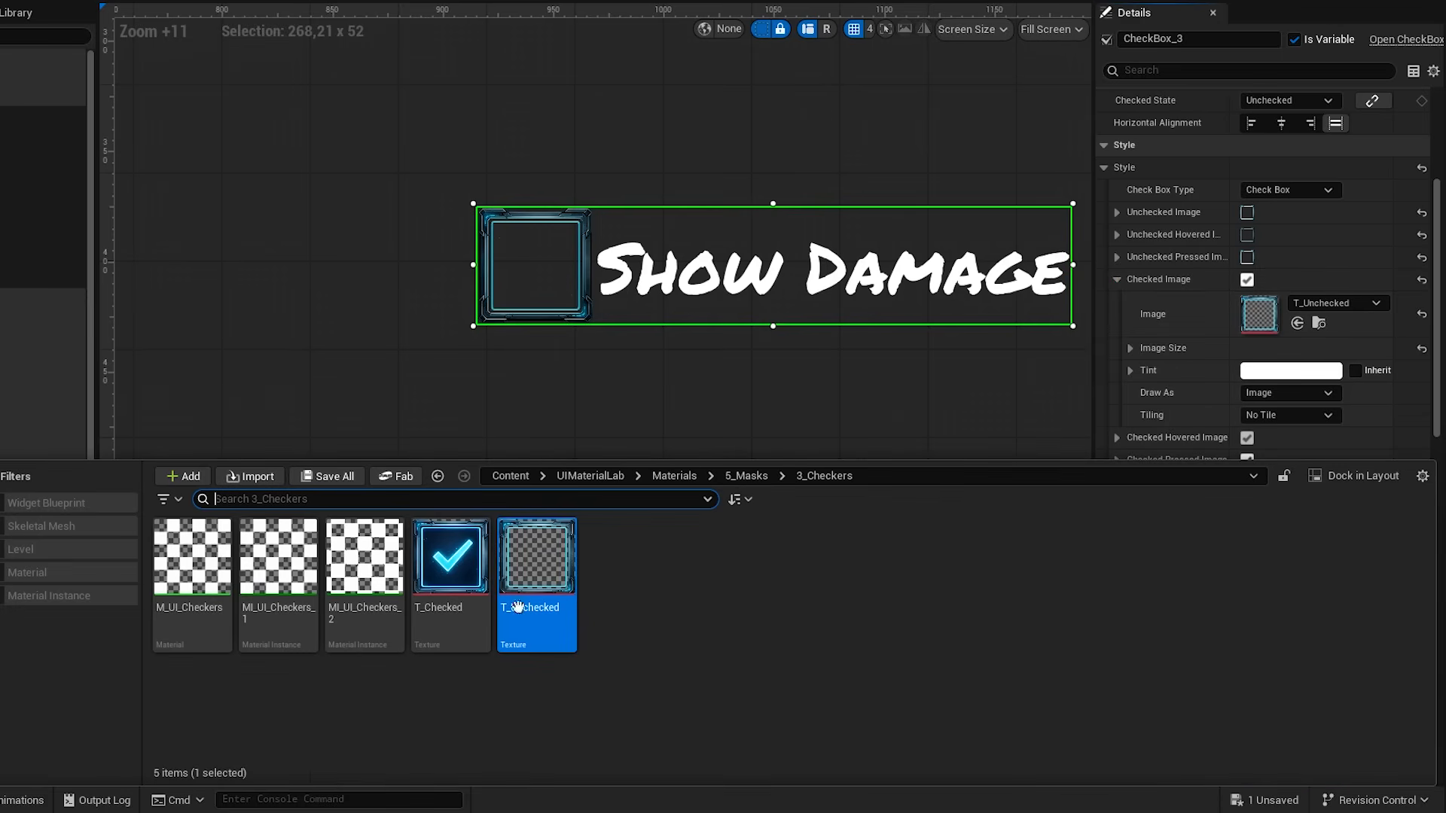
pyautogui.moveTo(450, 558); pyautogui.dragTo(1263, 326)
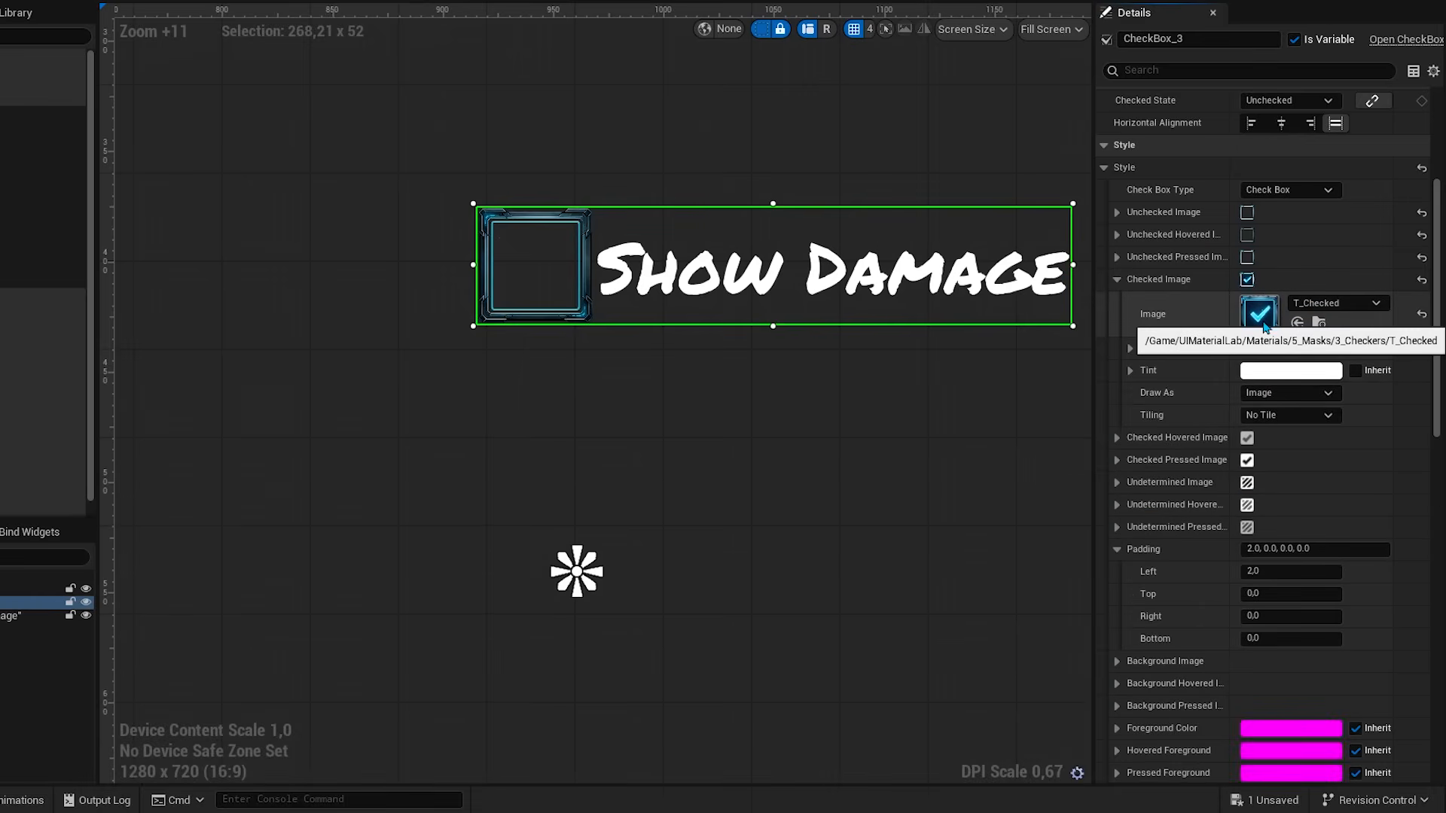
pyautogui.click(1131, 350)
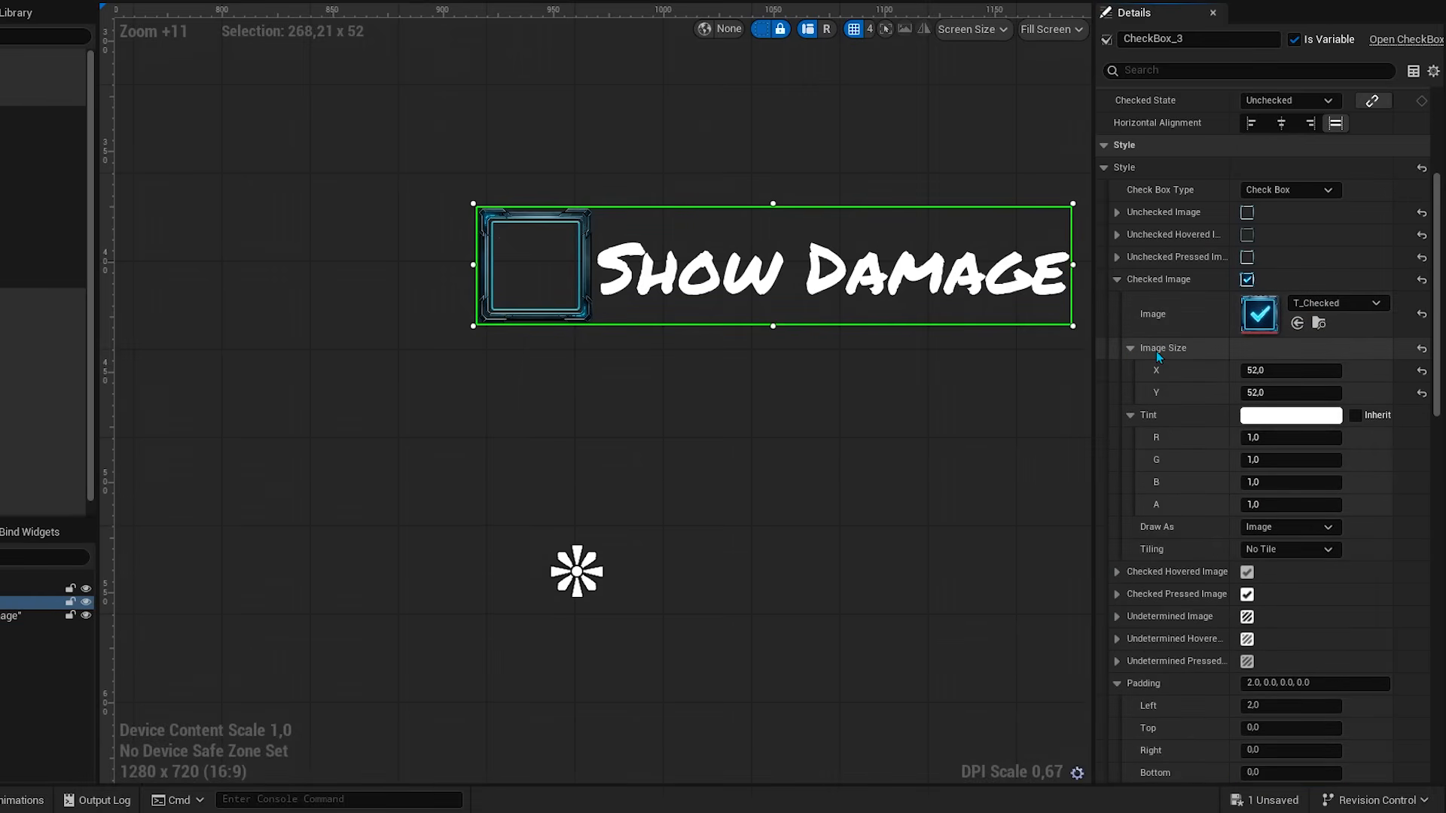
pyautogui.click(1130, 349)
pyautogui.click(1132, 370)
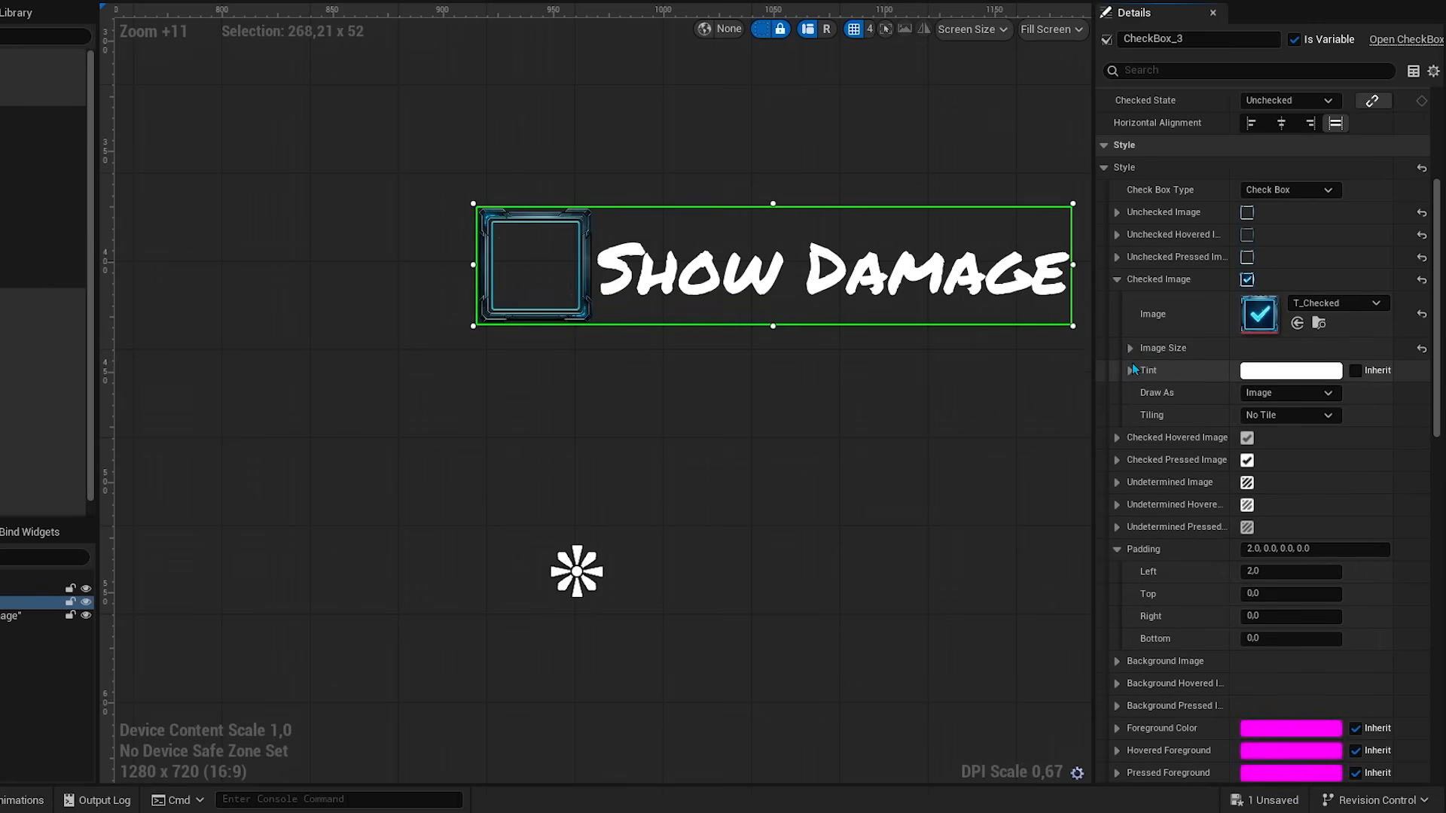
# Step: Copy the Checked Image style and paste it onto the Checked Hovered and Checked Pressed images
pyautogui.click(1117, 281)
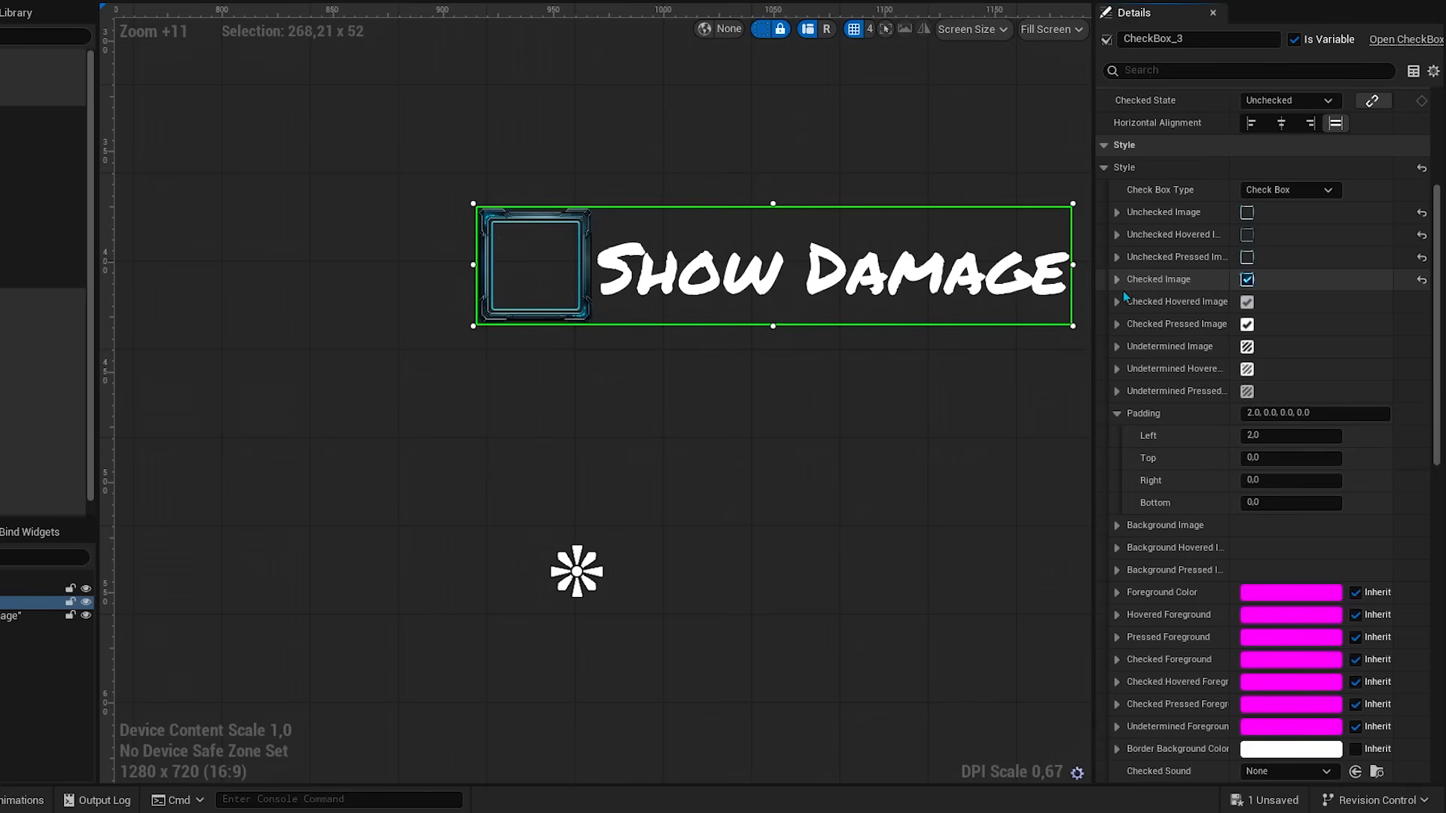
pyautogui.keyDown('shift'); pyautogui.click(1137, 299); pyautogui.keyUp('shift')
pyautogui.keyDown('shift'); pyautogui.click(1137, 327); pyautogui.keyUp('shift')
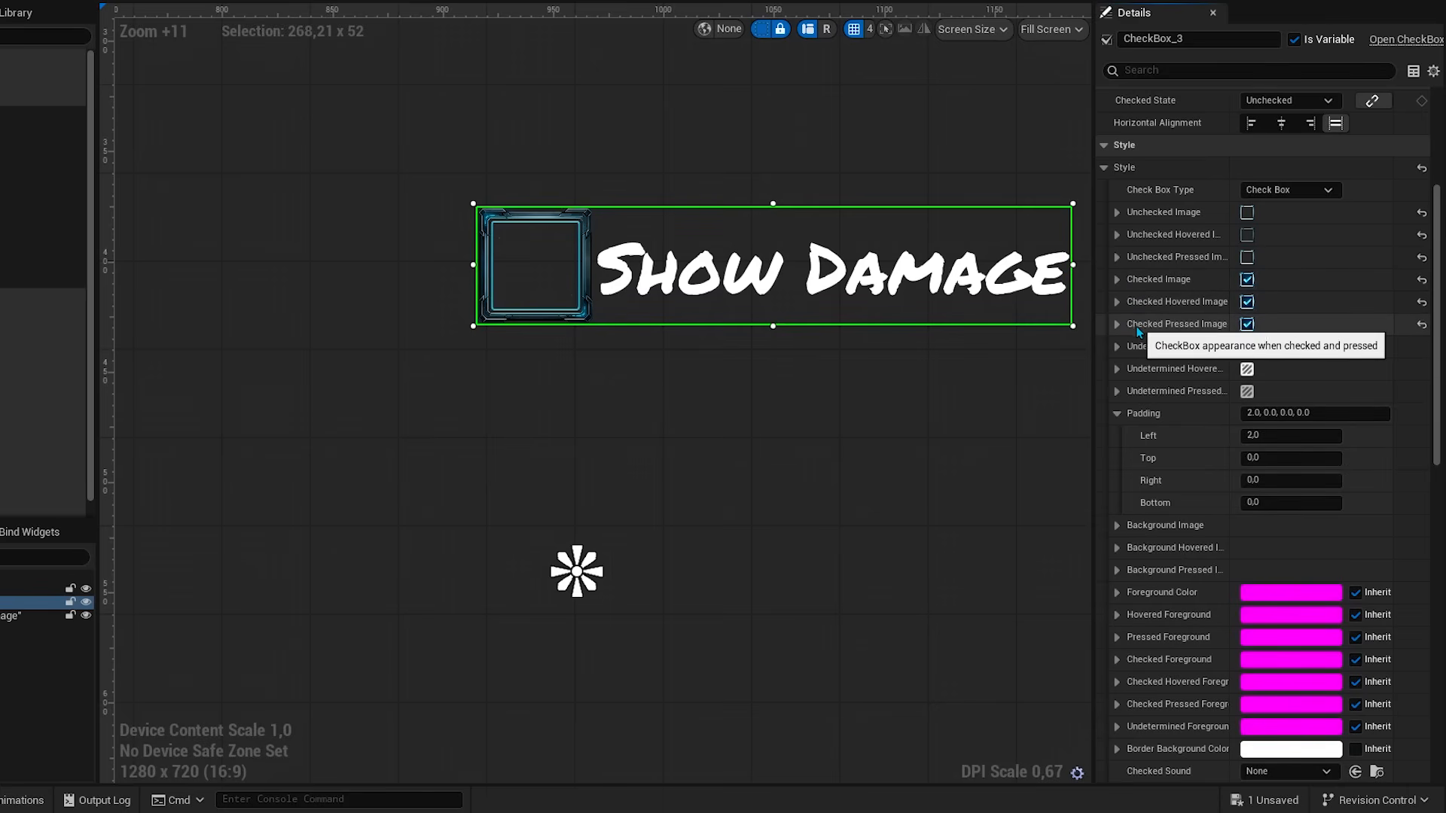
# Step: Set the Checked Hovered image's tint to the grey B6B6B6FF with a value of 0.469
pyautogui.click(1118, 303)
pyautogui.click(1281, 393)
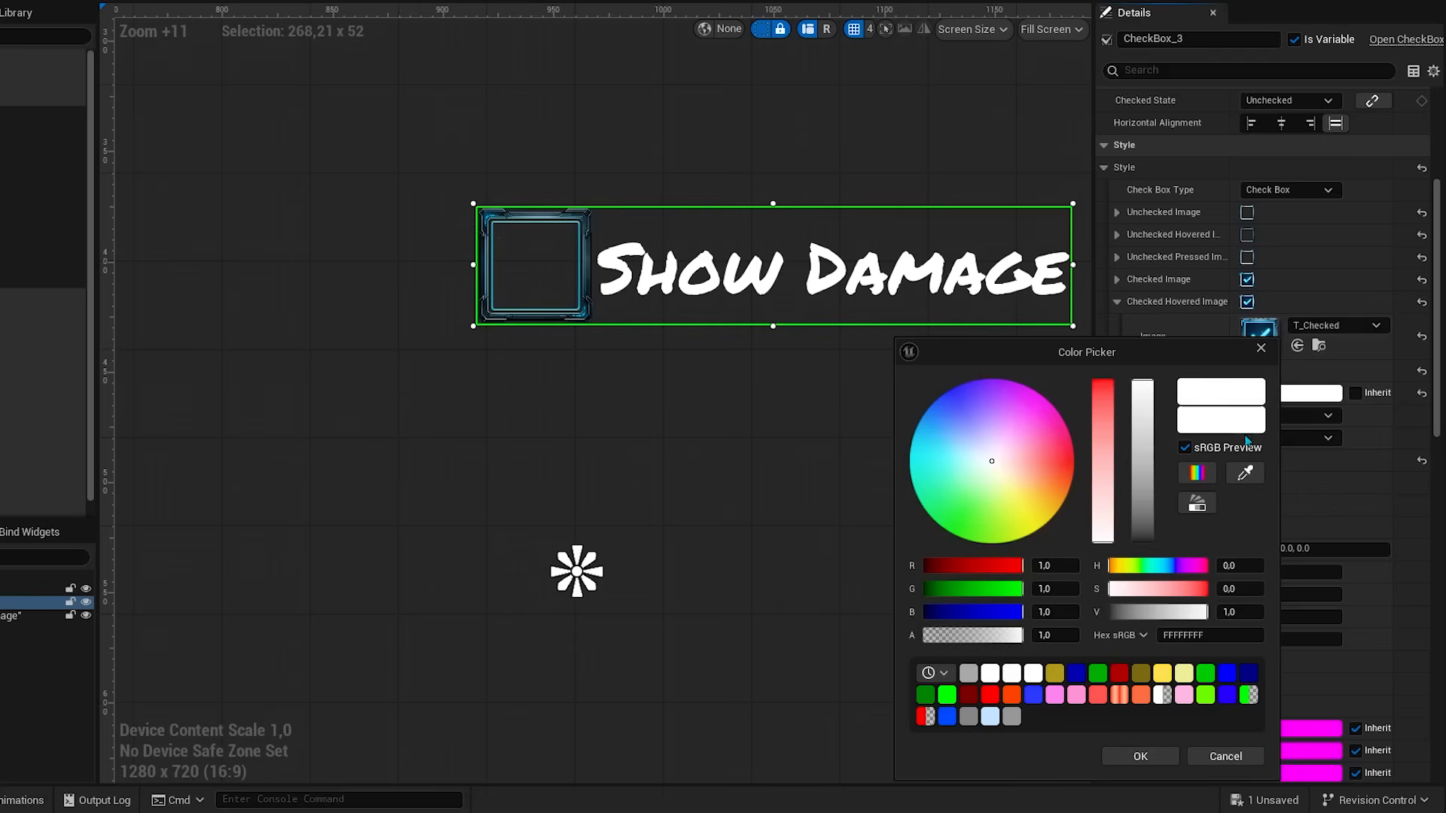
pyautogui.click(1143, 468)
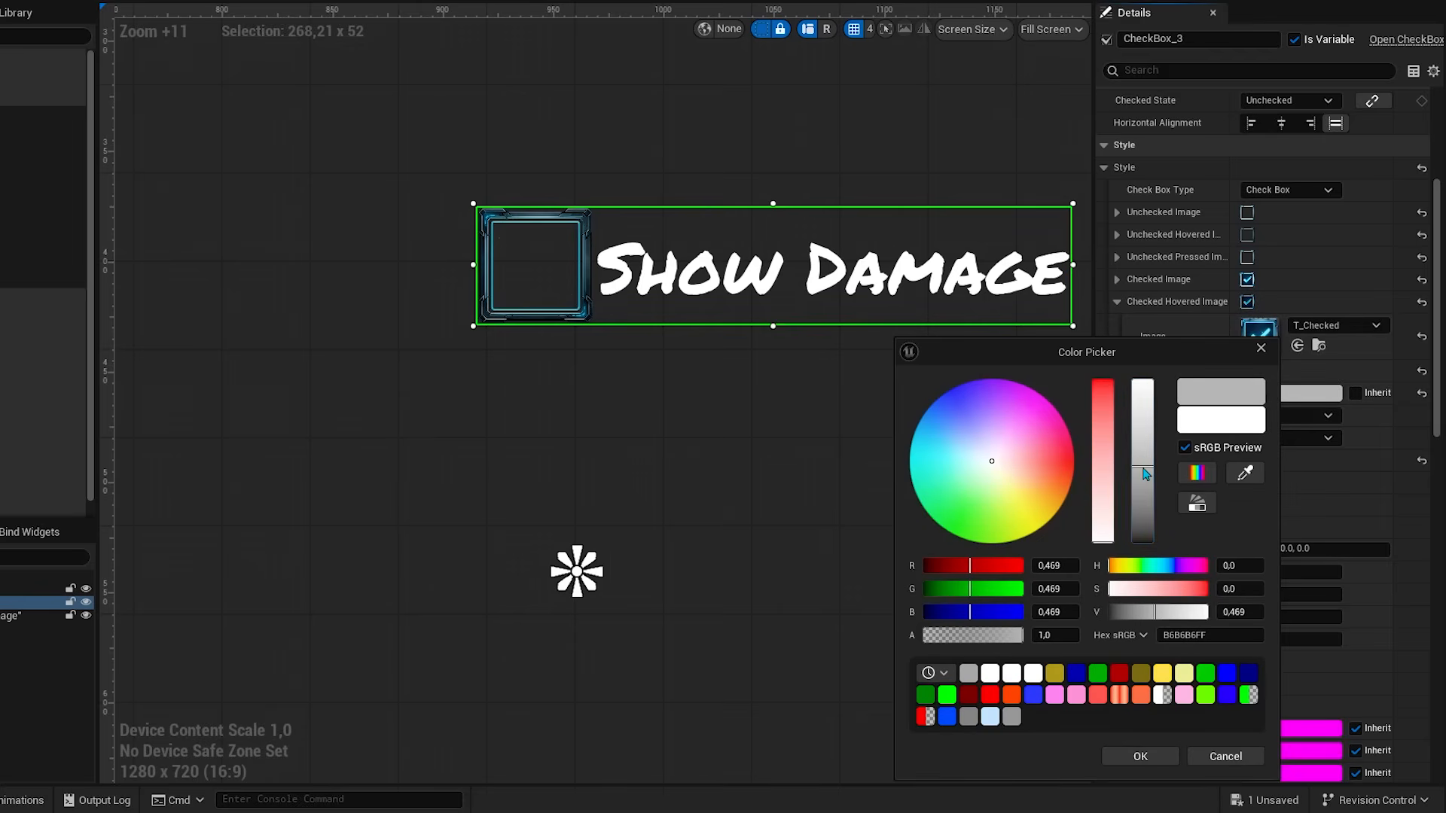
pyautogui.click(1137, 756)
pyautogui.click(1118, 302)
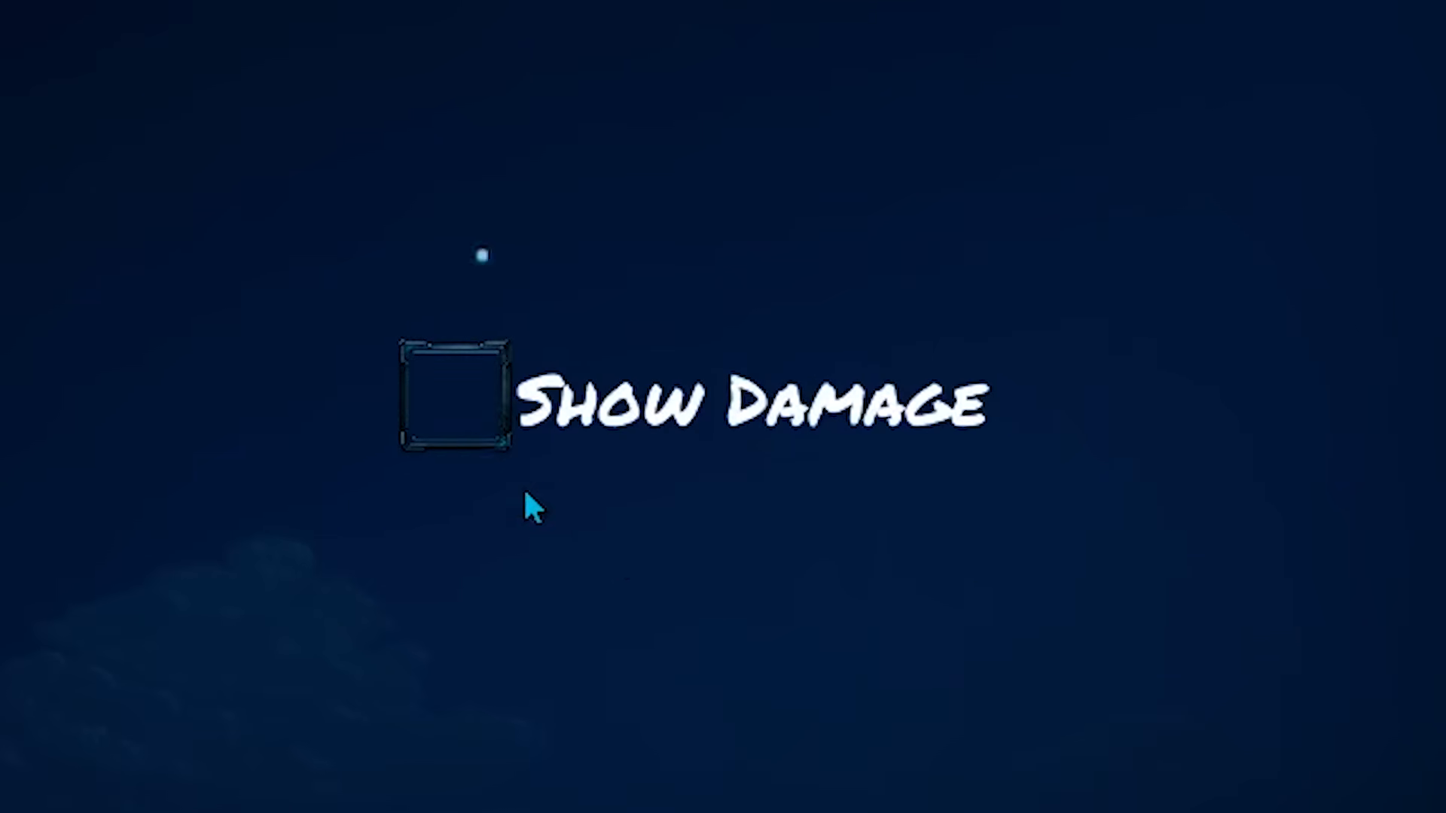
# Step: Toggle the Show Damage check box on and off in the game preview to test its custom textures
pyautogui.click(474, 445)
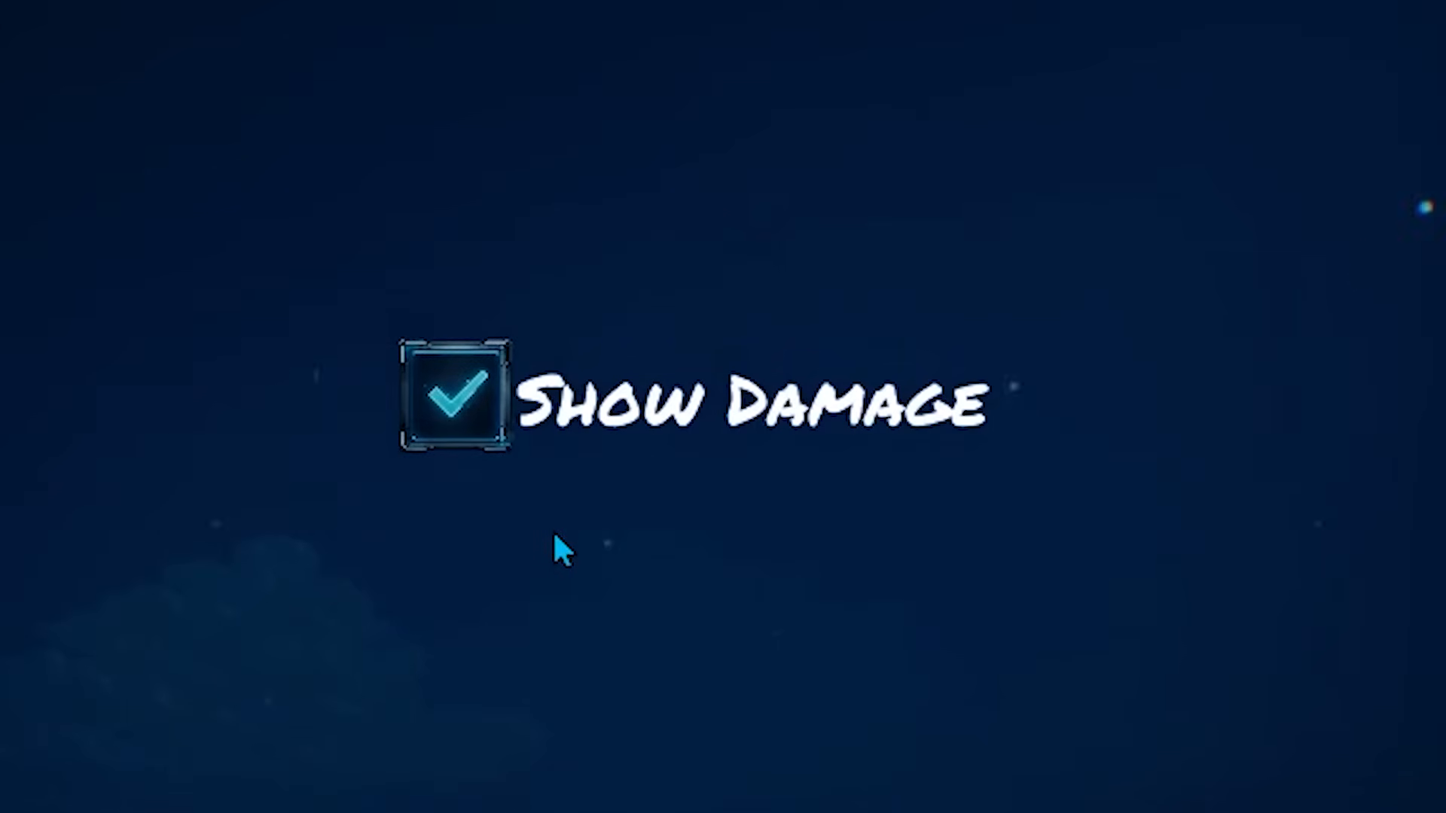
pyautogui.click(476, 448)
pyautogui.click(479, 448)
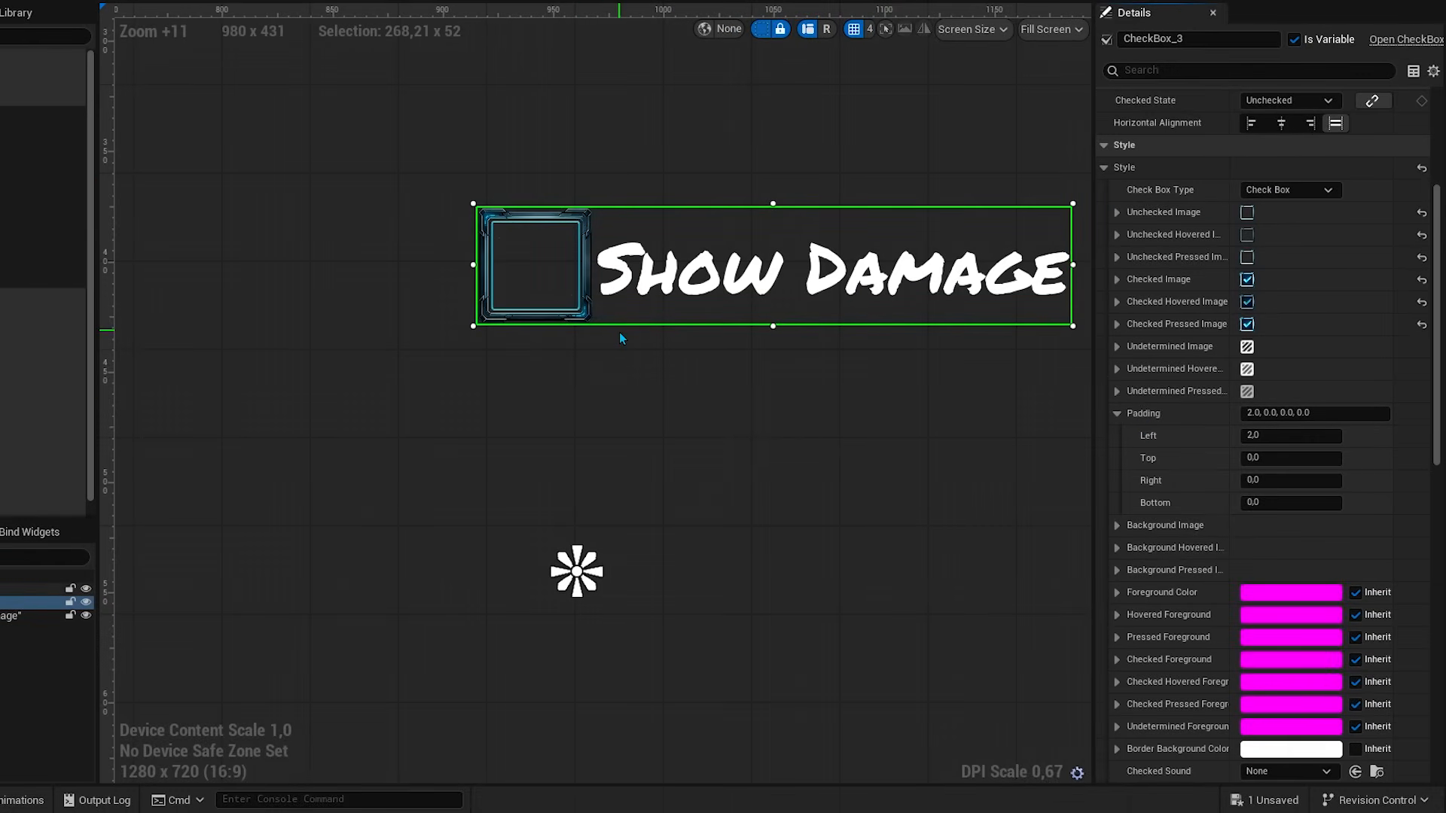
# Step: Widen the gap before the check box label, trying a left padding of 5 and settling on 10
pyautogui.click(1253, 435)
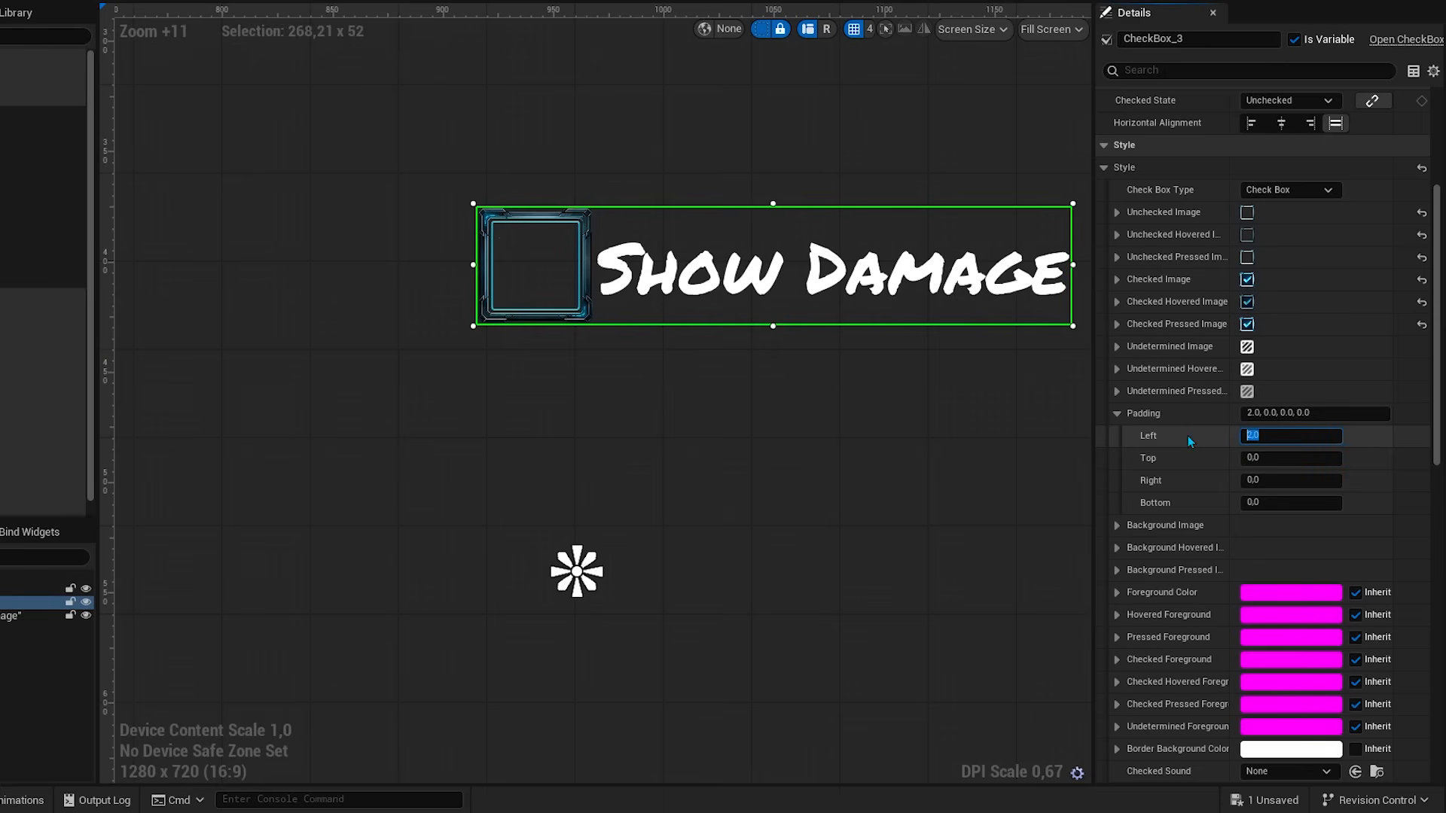
pyautogui.write('5')
pyautogui.press('Return')
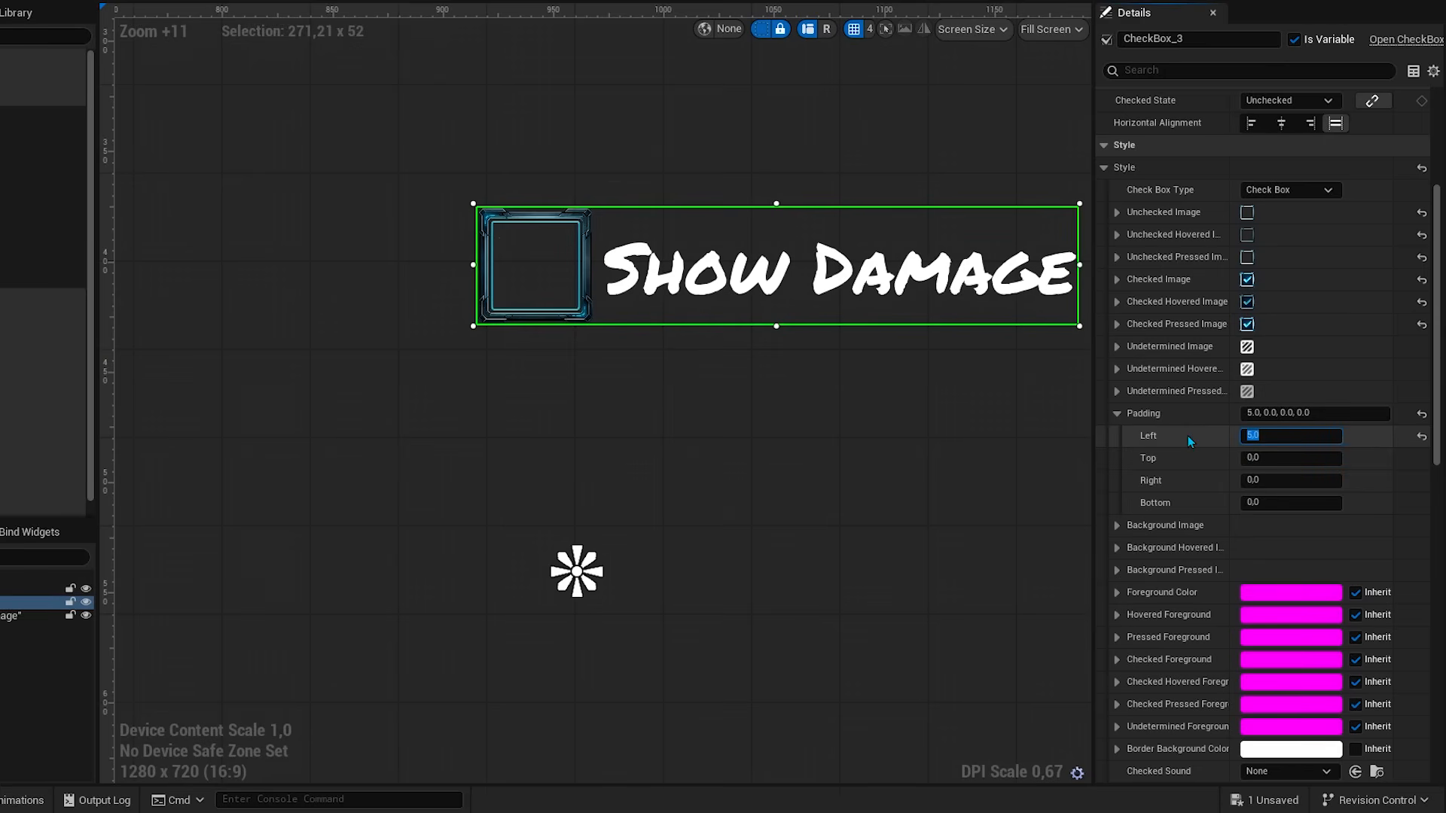
pyautogui.write('10')
pyautogui.press('Return')
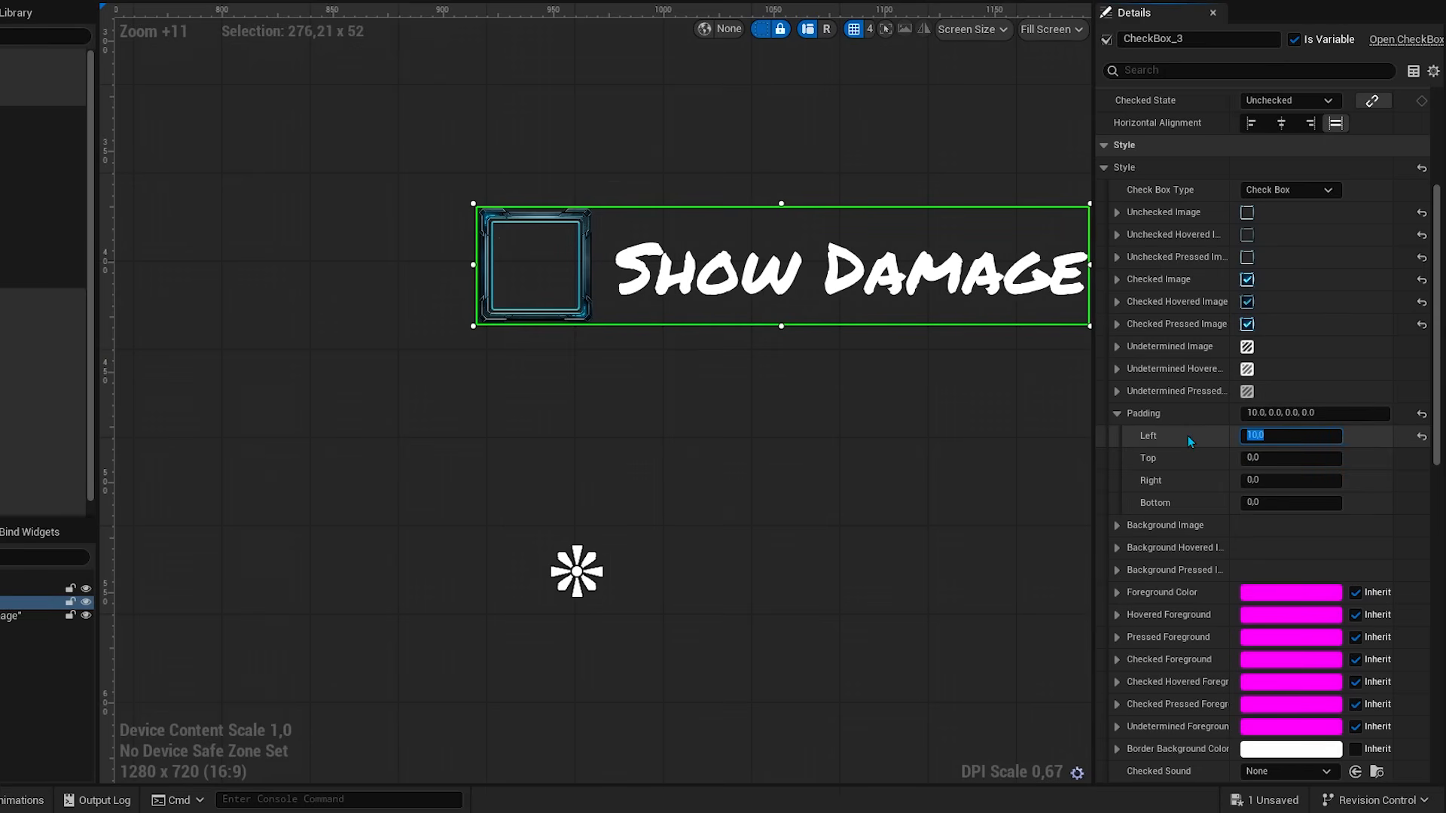
pyautogui.moveTo(1049, 386); pyautogui.dragTo(1024, 386, button='right')
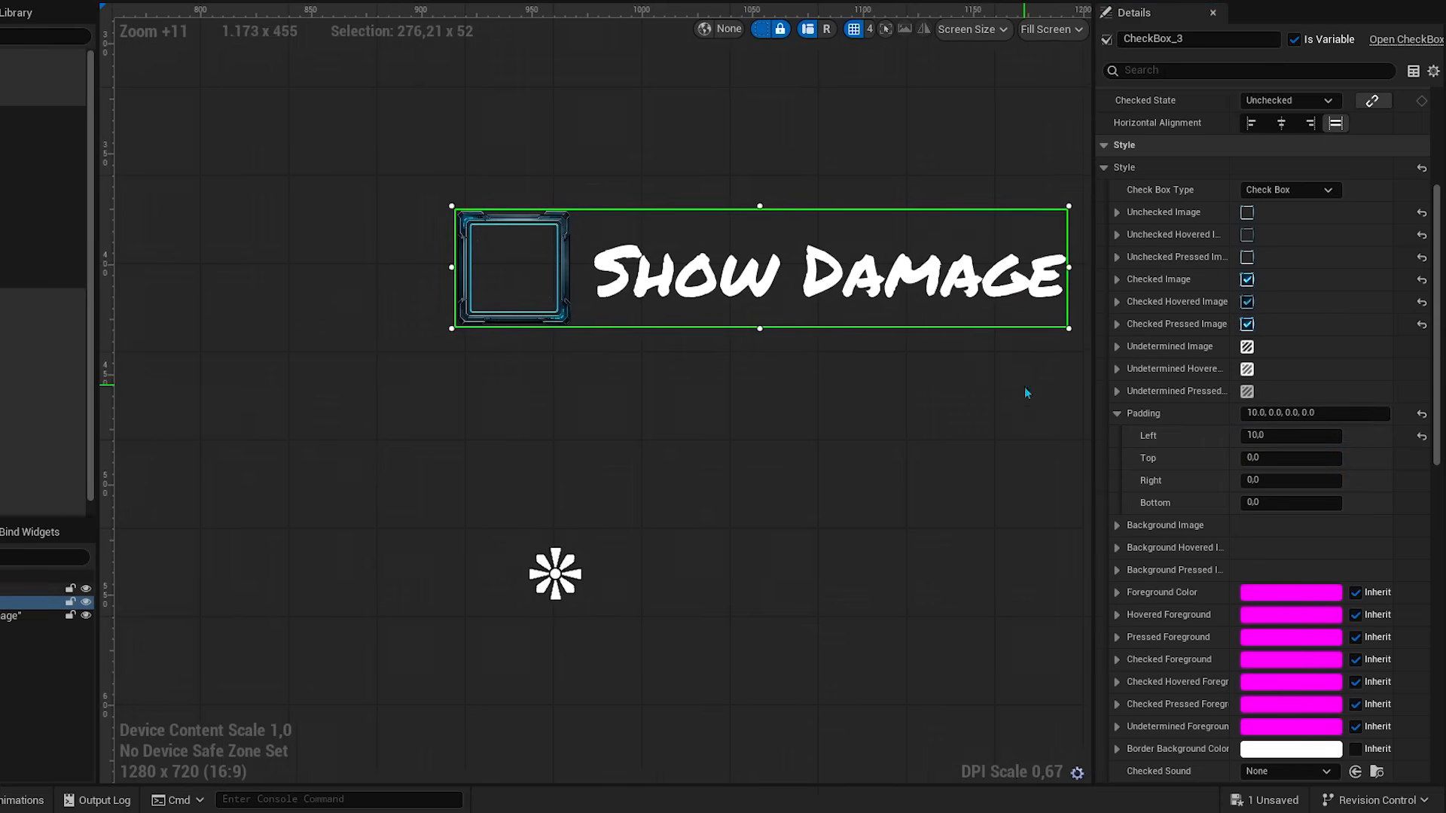
pyautogui.click(1025, 389)
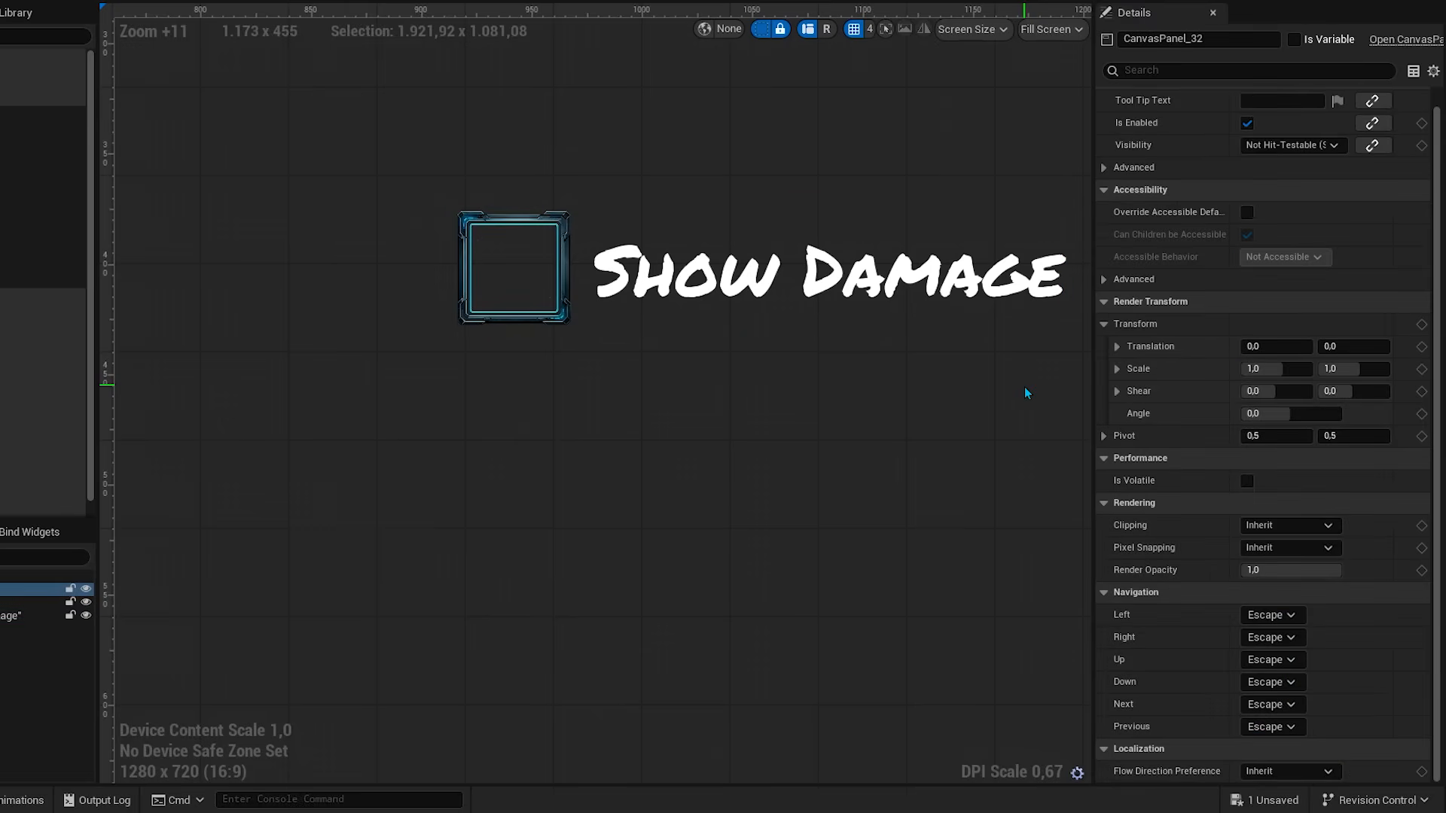
# Step: Select the Show Damage check box and examine the Background Image settings in its style
pyautogui.click(523, 319)
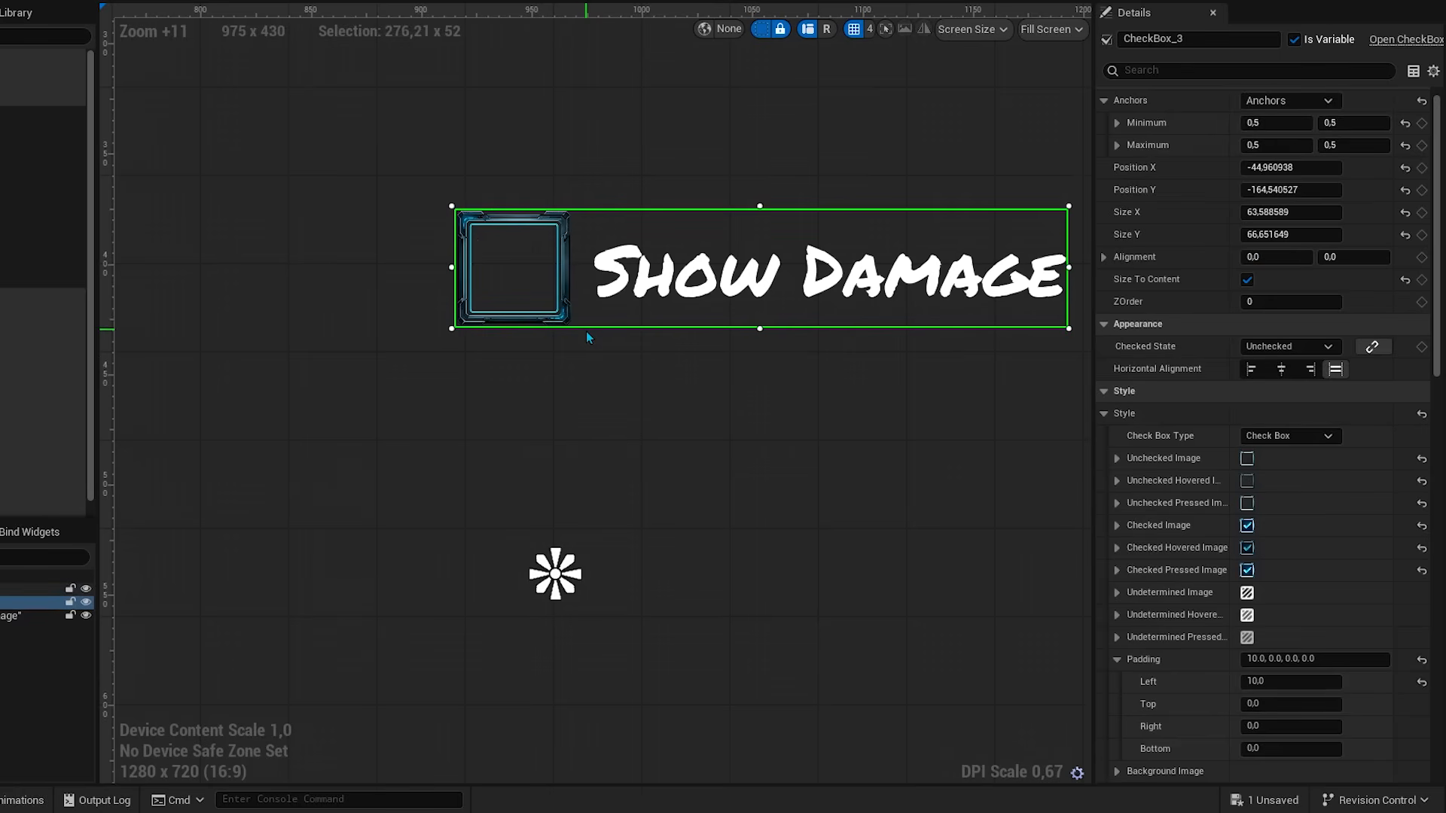
pyautogui.scroll(-5, 1367, 513)
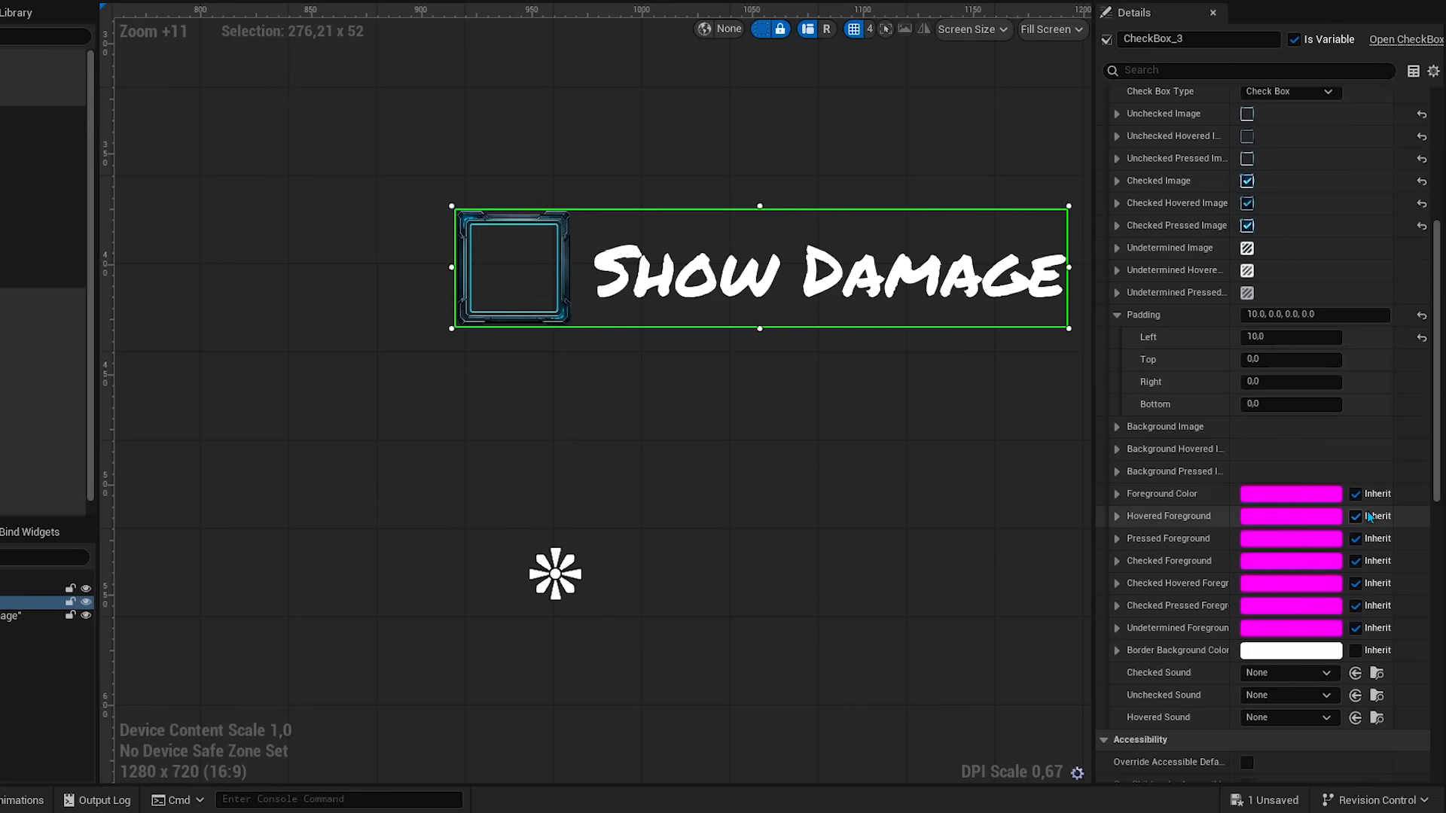
pyautogui.click(1117, 427)
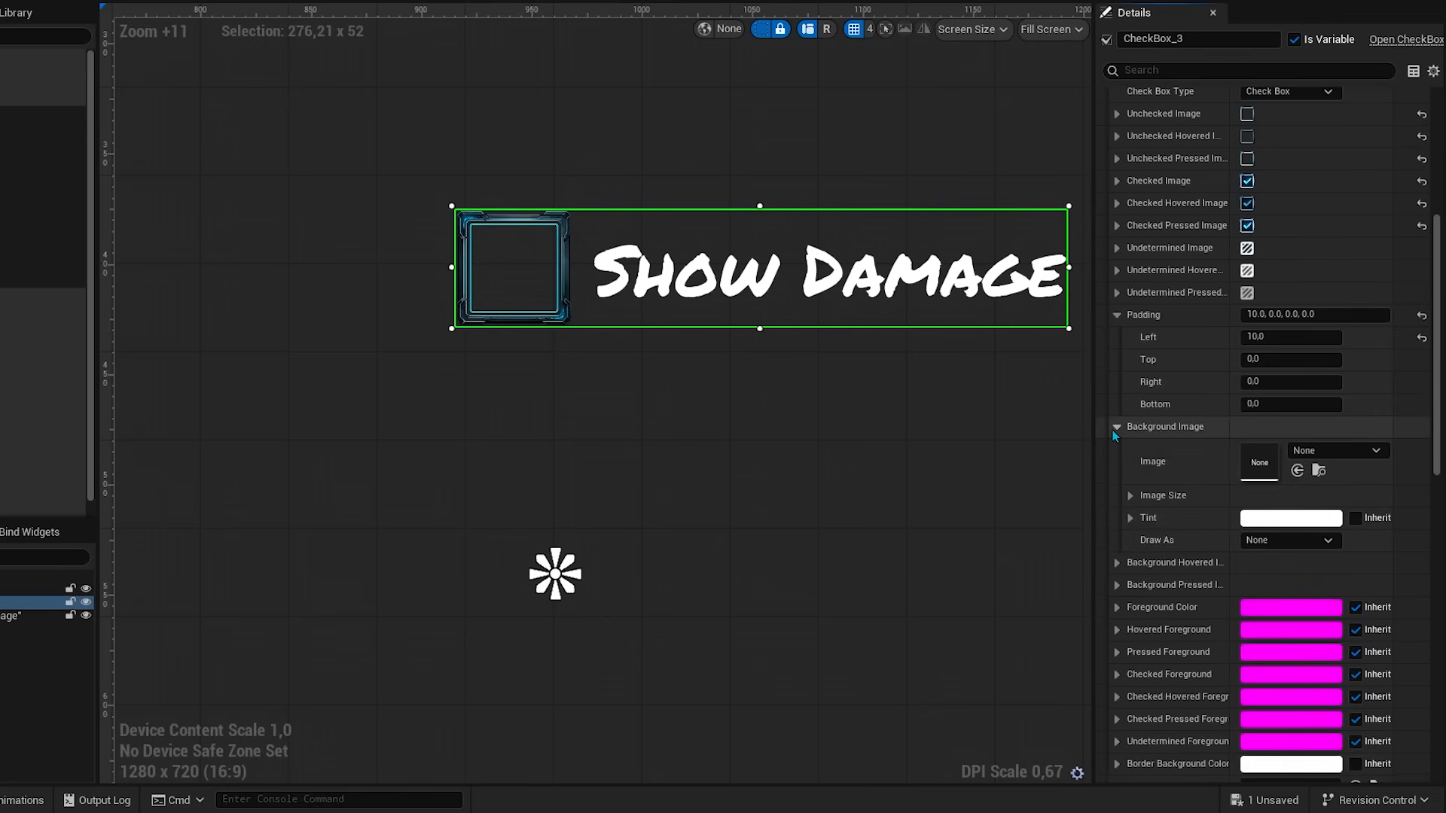
pyautogui.click(1117, 427)
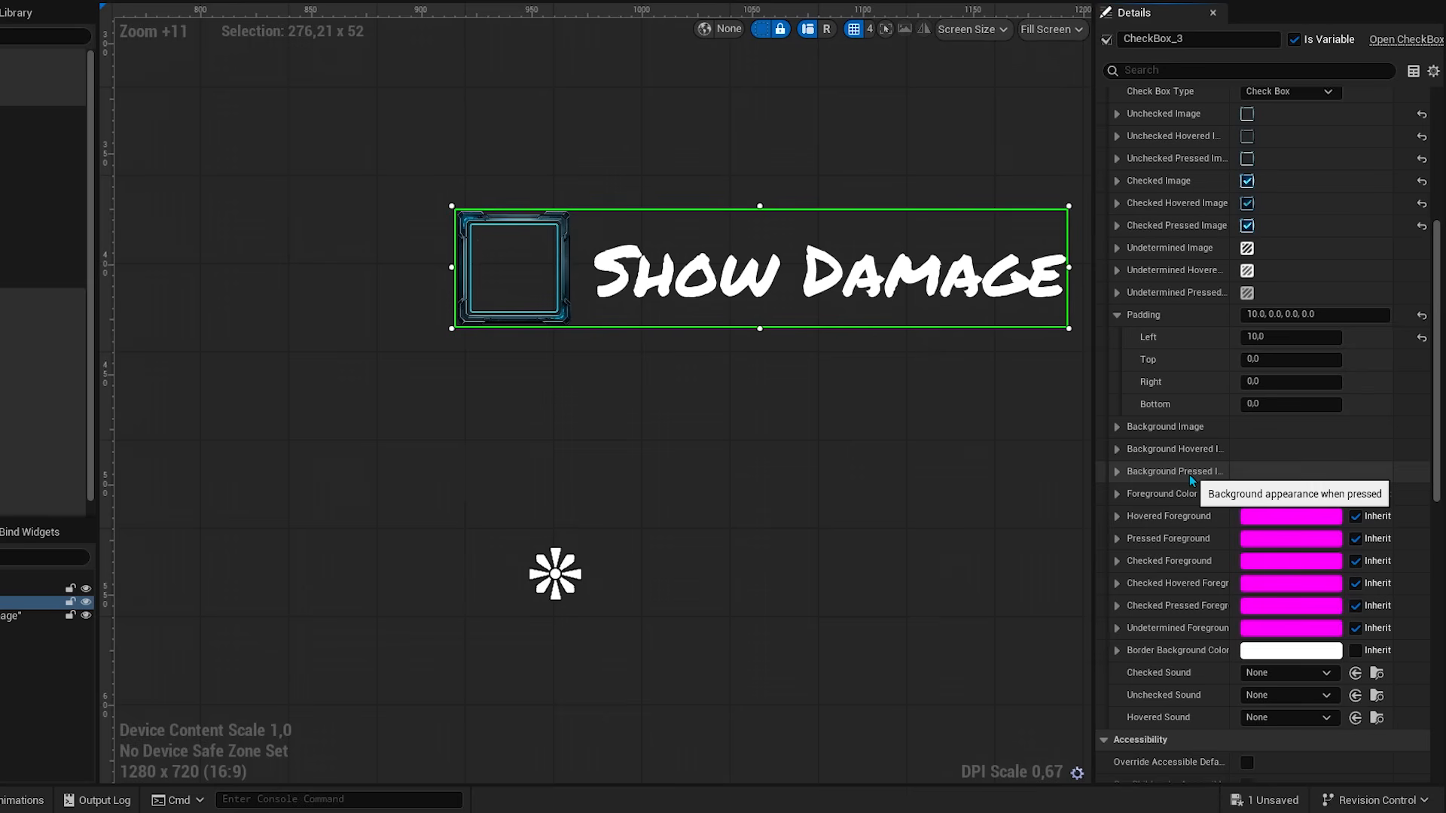
# Step: Add an On Check State Changed event for the check box
pyautogui.scroll(-10, 1190, 475)
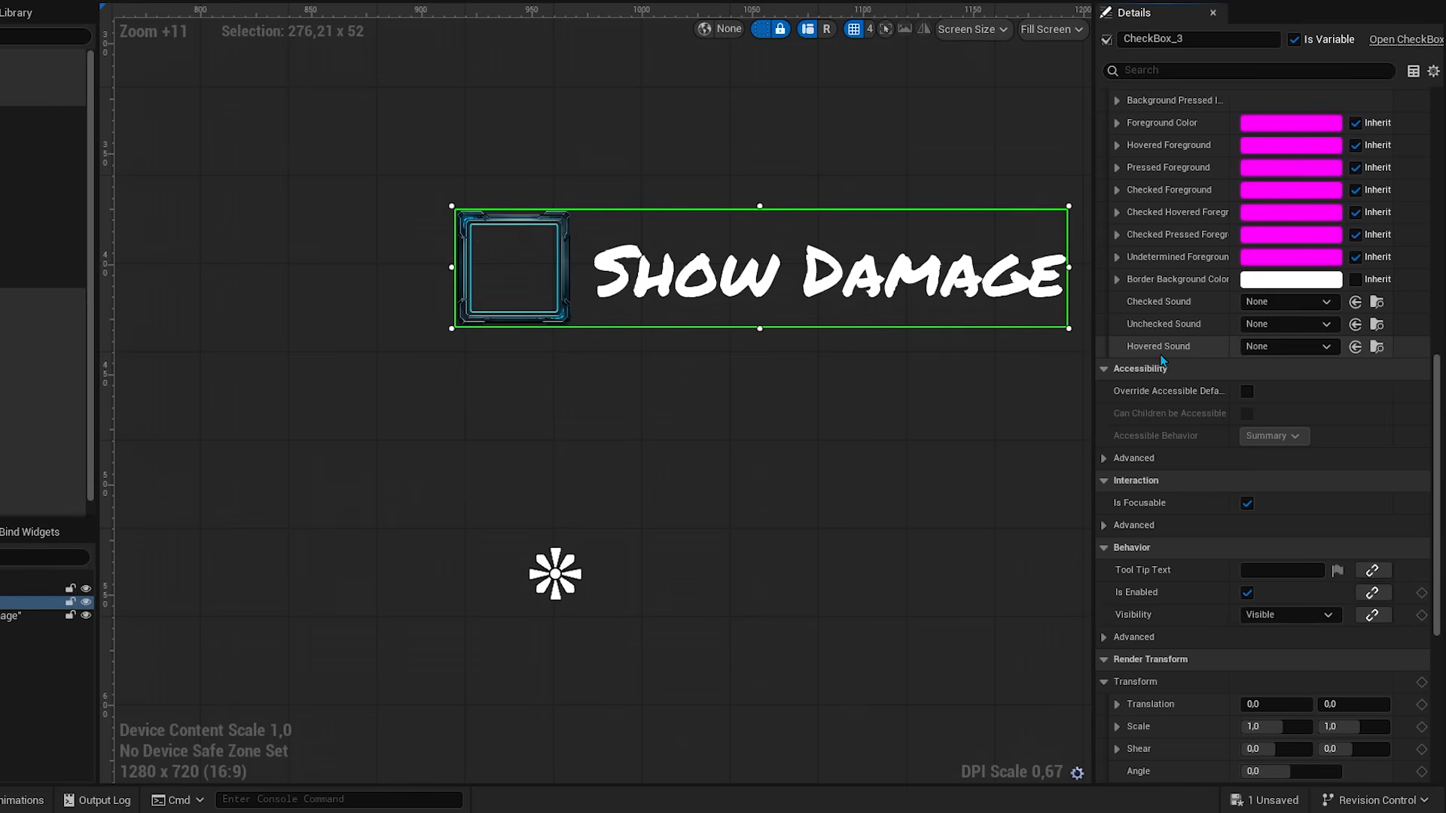
pyautogui.scroll(-8, 1164, 360)
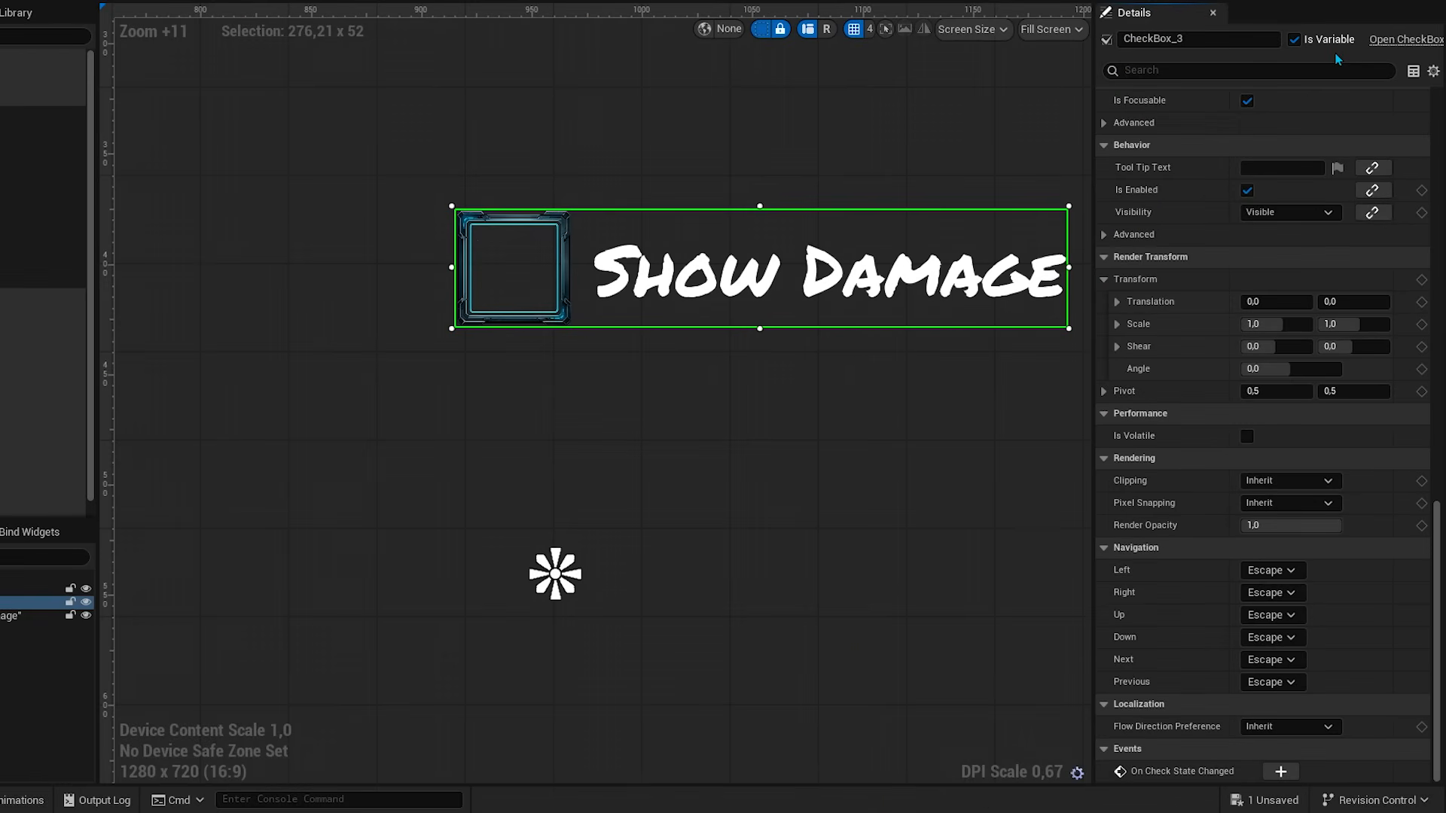
pyautogui.click(1294, 772)
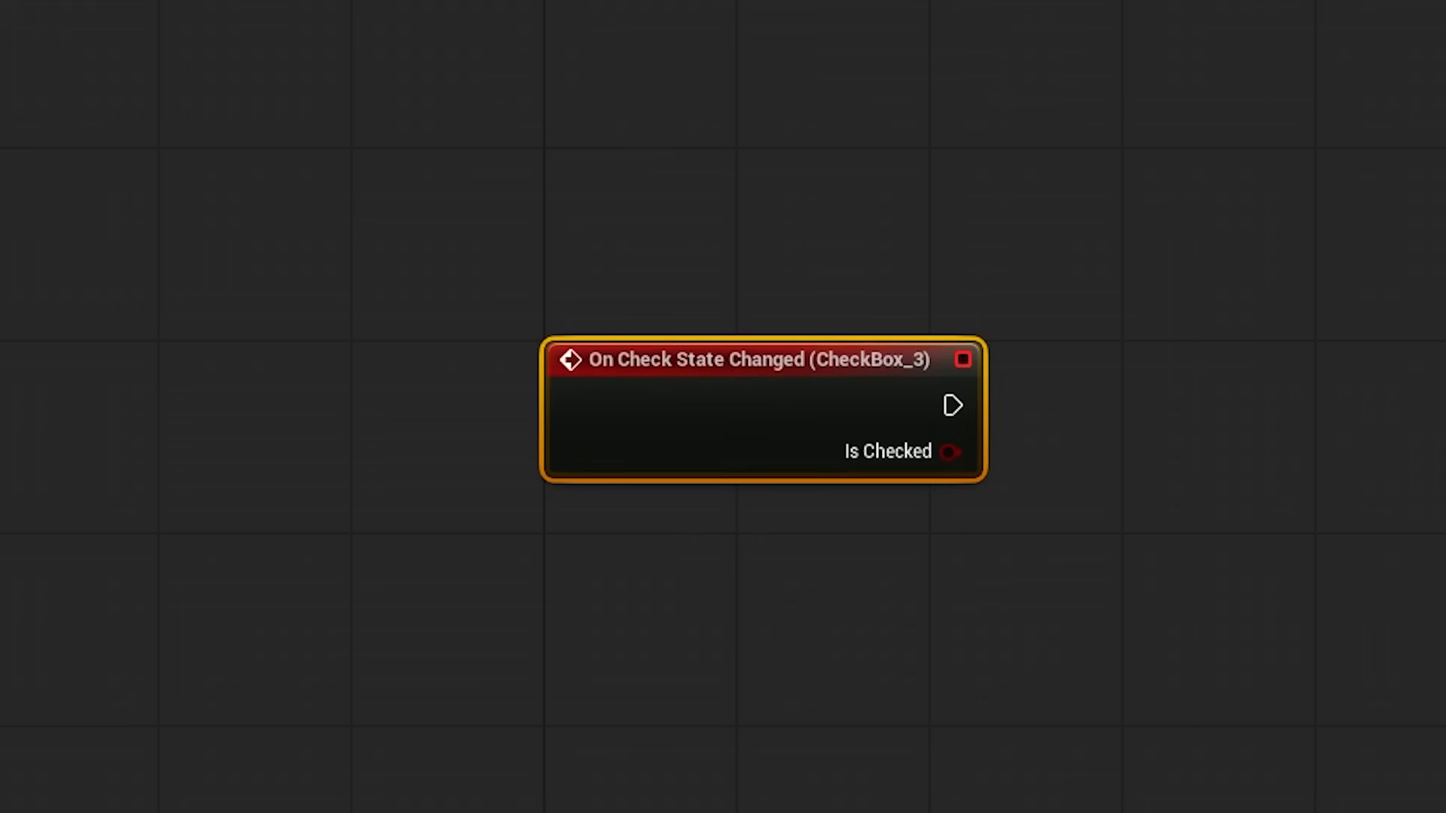
# Step: Expose the Show Damage text block as a variable in the widget designer
pyautogui.click(1309, 57)
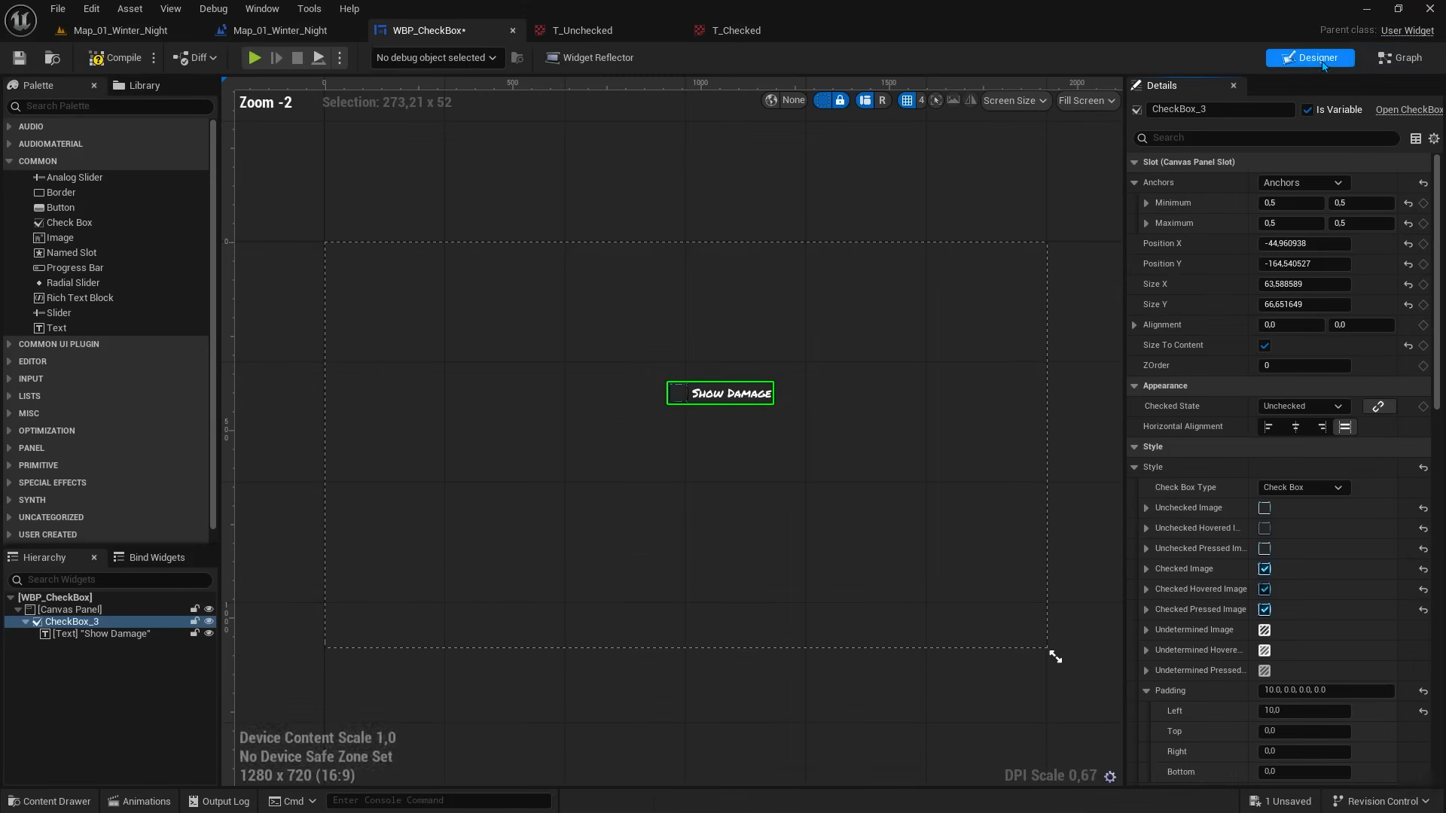
pyautogui.click(726, 397)
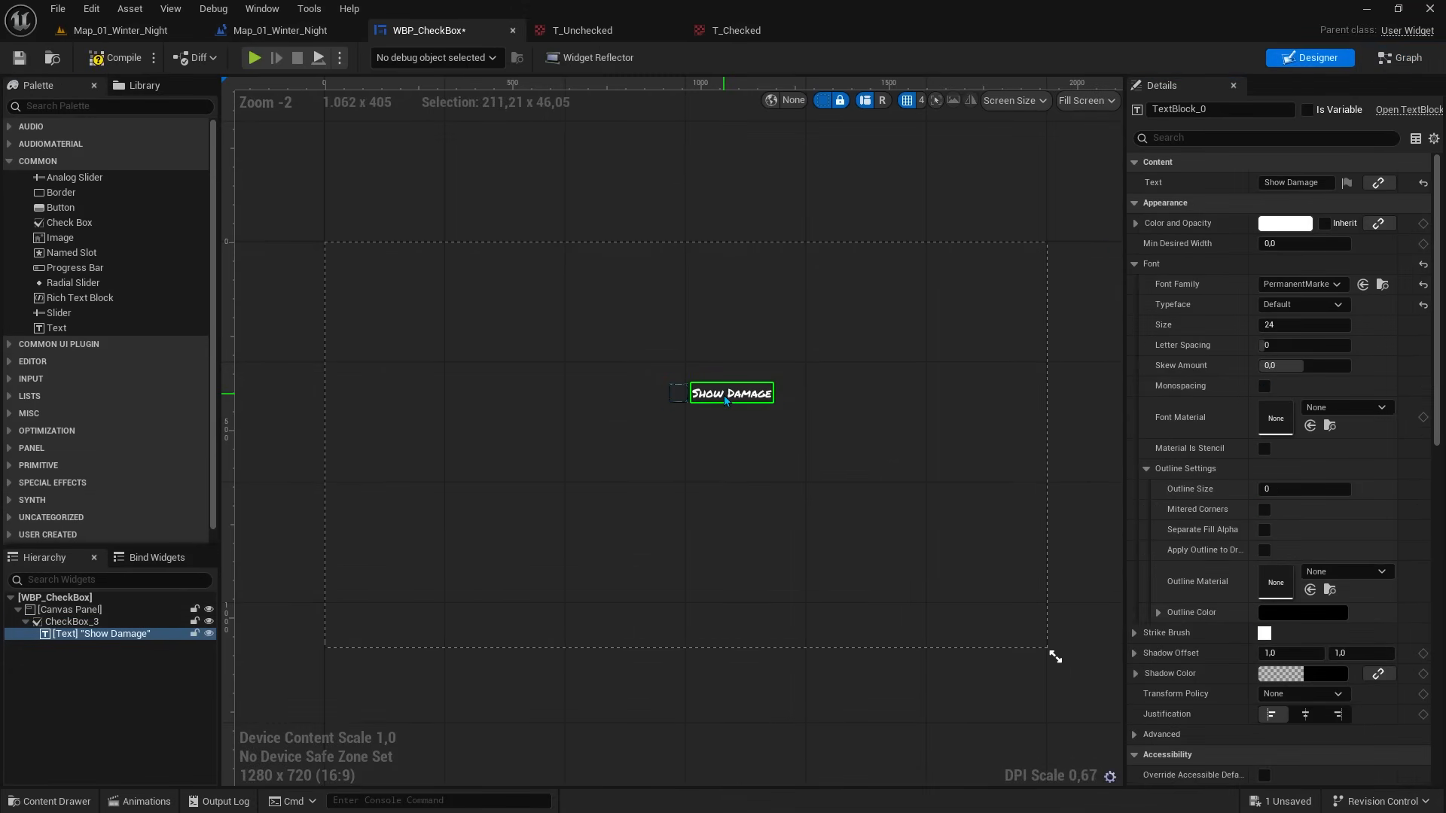
pyautogui.click(1306, 110)
# Step: Place a TextBlock_0 reference in the event graph and create a SetText (Text) node from it
pyautogui.click(1384, 64)
pyautogui.moveTo(53, 257); pyautogui.dragTo(1001, 491)
pyautogui.click(809, 527)
pyautogui.write('set text')
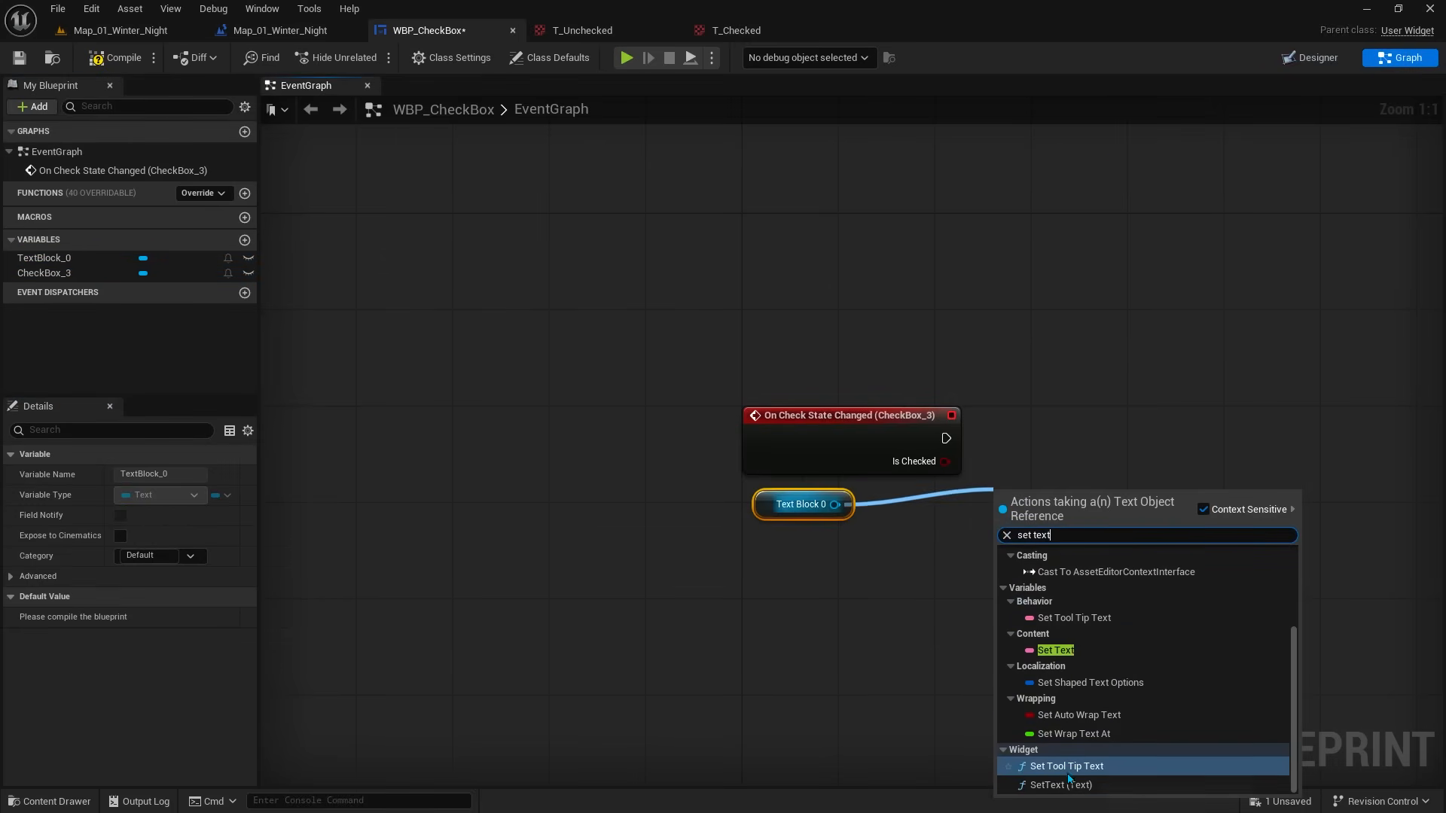
pyautogui.click(1070, 785)
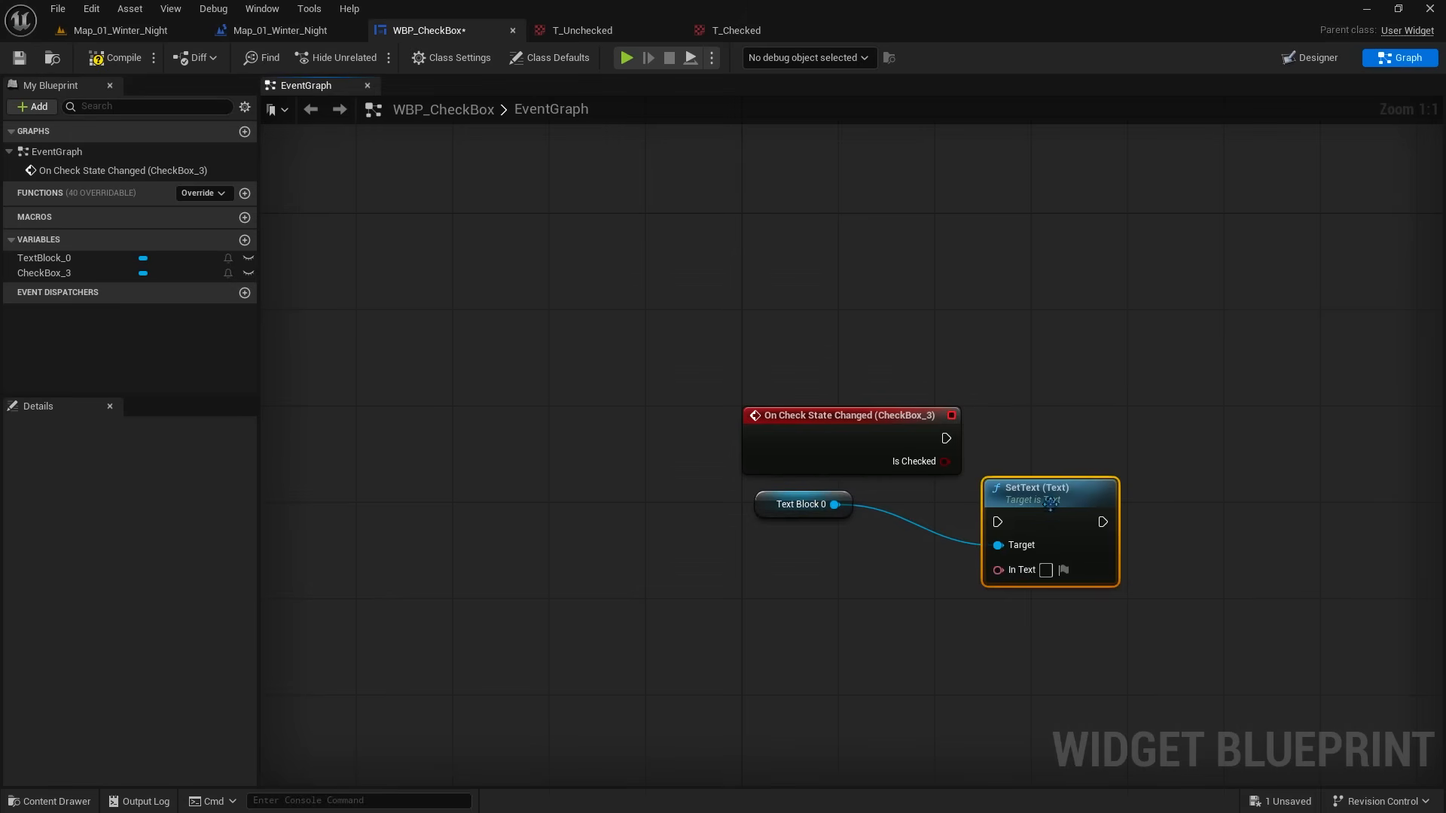
# Step: Wire the event's execution and Is Checked value into SetText's execution and In Text inputs, and arrange the nodes neatly
pyautogui.moveTo(1048, 501); pyautogui.dragTo(1088, 436)
pyautogui.moveTo(946, 439); pyautogui.dragTo(1033, 449)
pyautogui.moveTo(944, 462); pyautogui.dragTo(1034, 498)
pyautogui.moveTo(1084, 416); pyautogui.dragTo(1136, 405)
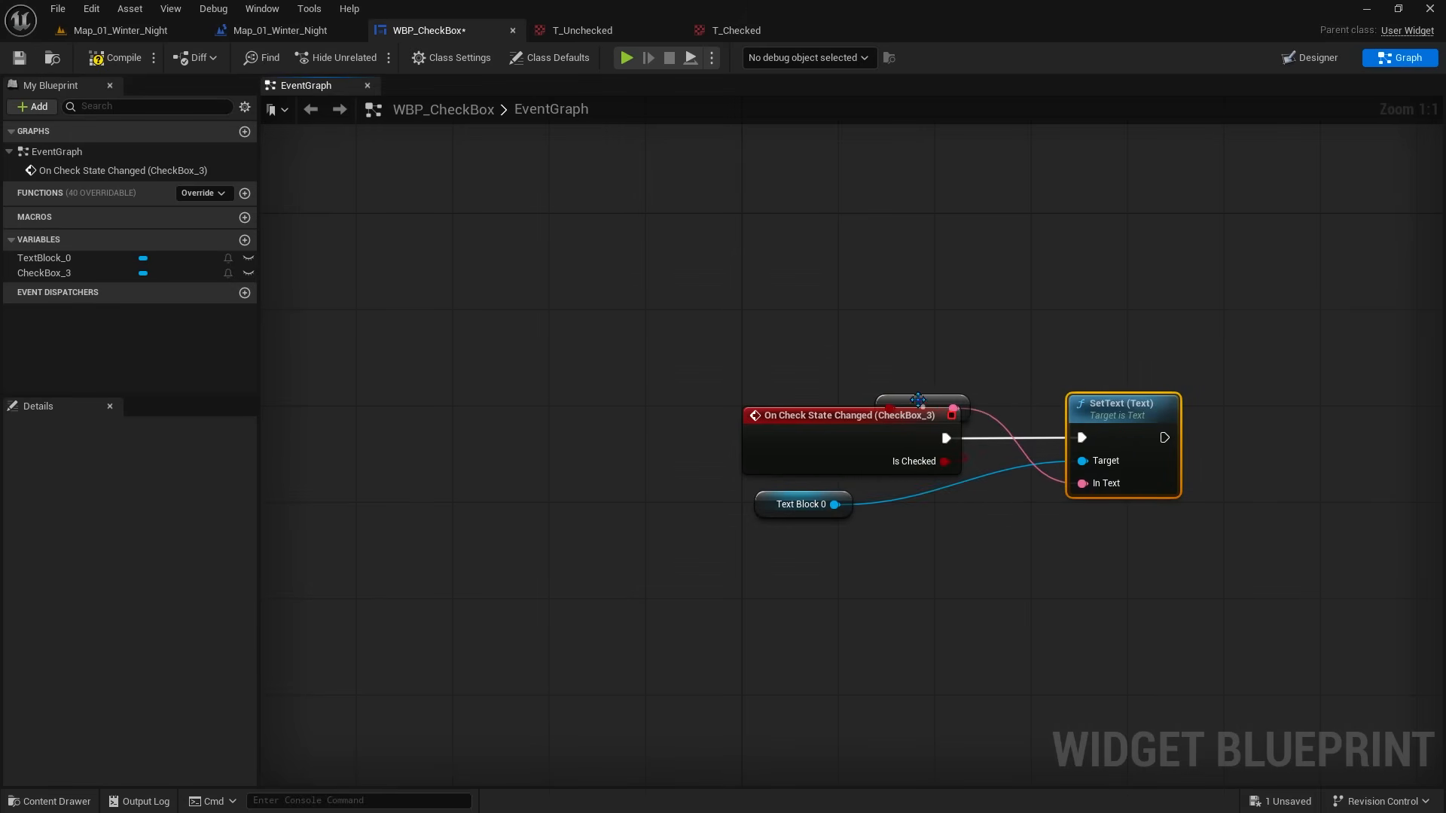
pyautogui.moveTo(776, 516); pyautogui.dragTo(981, 407)
pyautogui.moveTo(1130, 406); pyautogui.dragTo(1166, 407)
pyautogui.moveTo(1006, 495); pyautogui.dragTo(1021, 496)
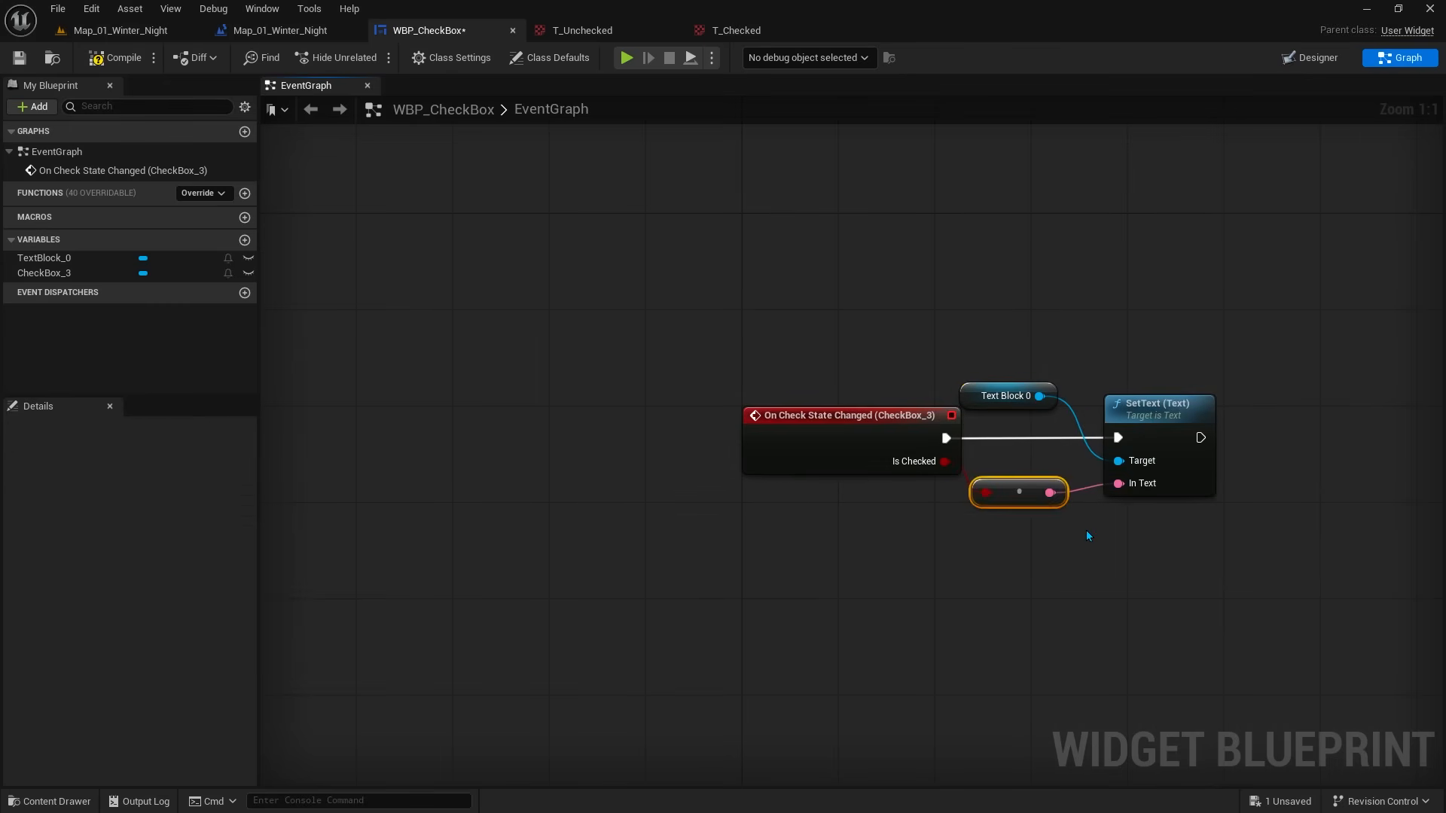
# Step: Add a Branch node beside SetText and feed its Condition from the event's Is Checked value
pyautogui.click(1088, 535)
pyautogui.moveTo(1085, 530); pyautogui.dragTo(713, 483, button='right')
pyautogui.click(948, 422)
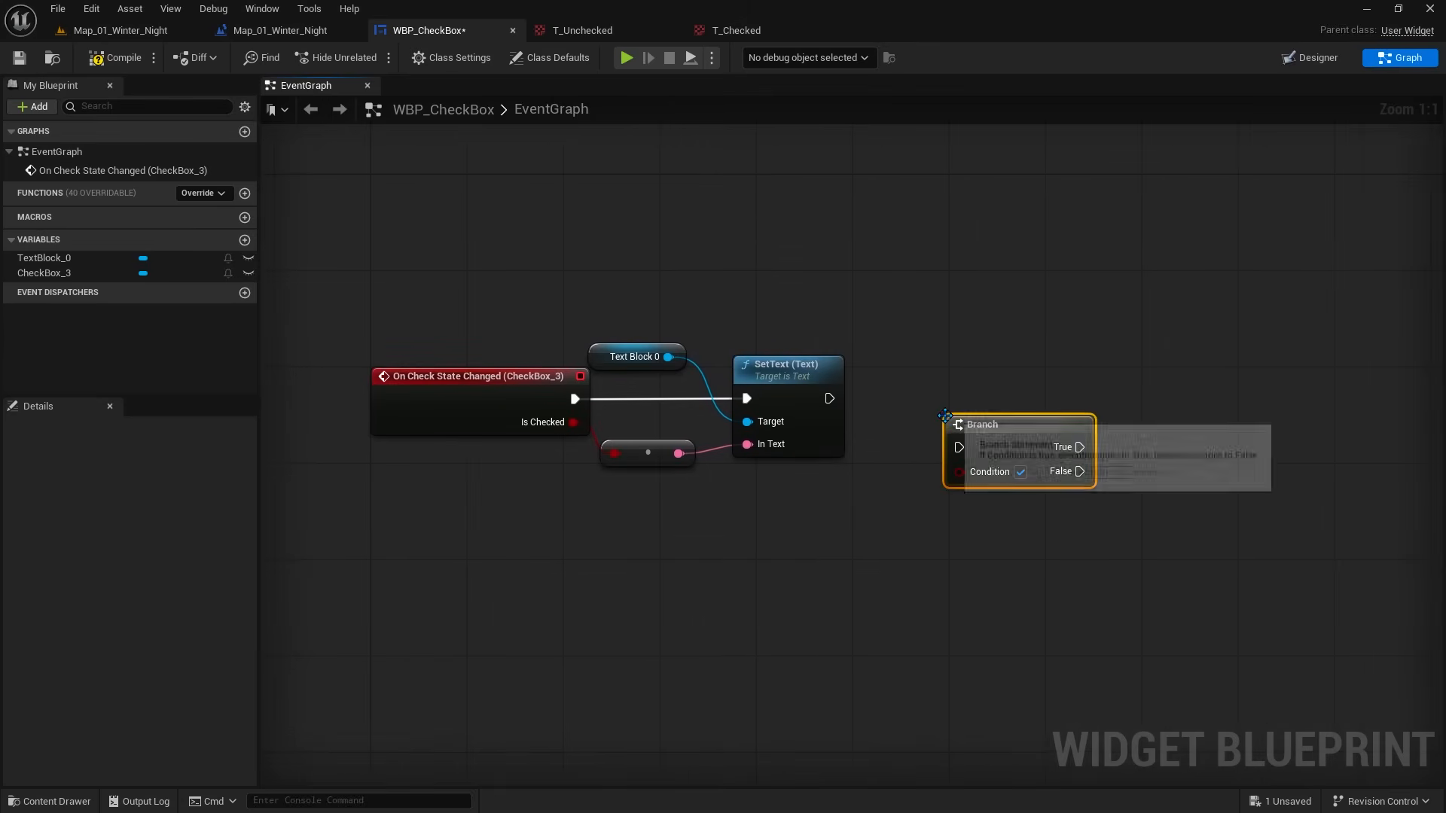
pyautogui.moveTo(1018, 438); pyautogui.dragTo(988, 404)
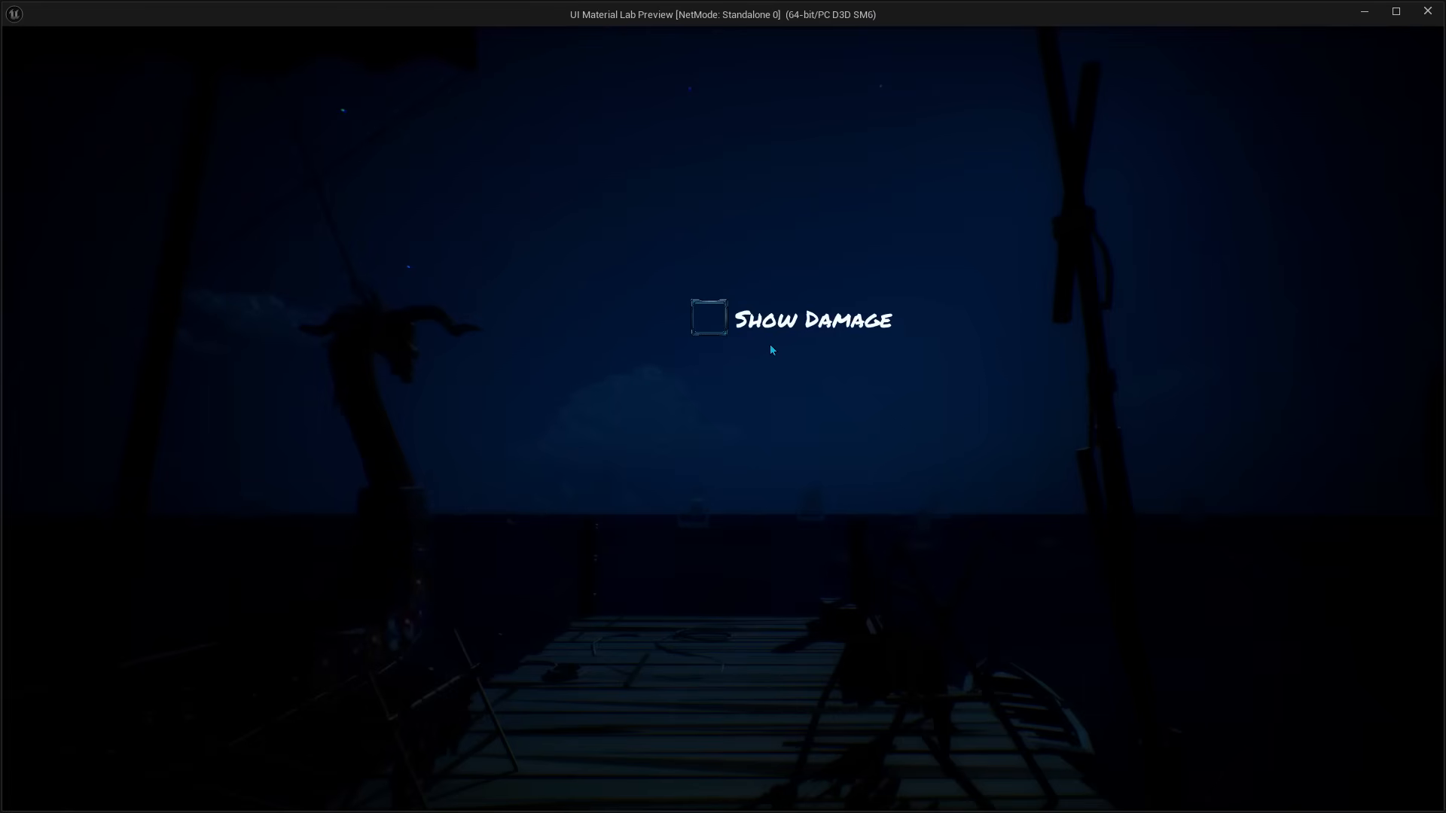
# Step: Toggle the check box repeatedly in the game preview to test its label text, and return to the event graph
pyautogui.click(767, 333)
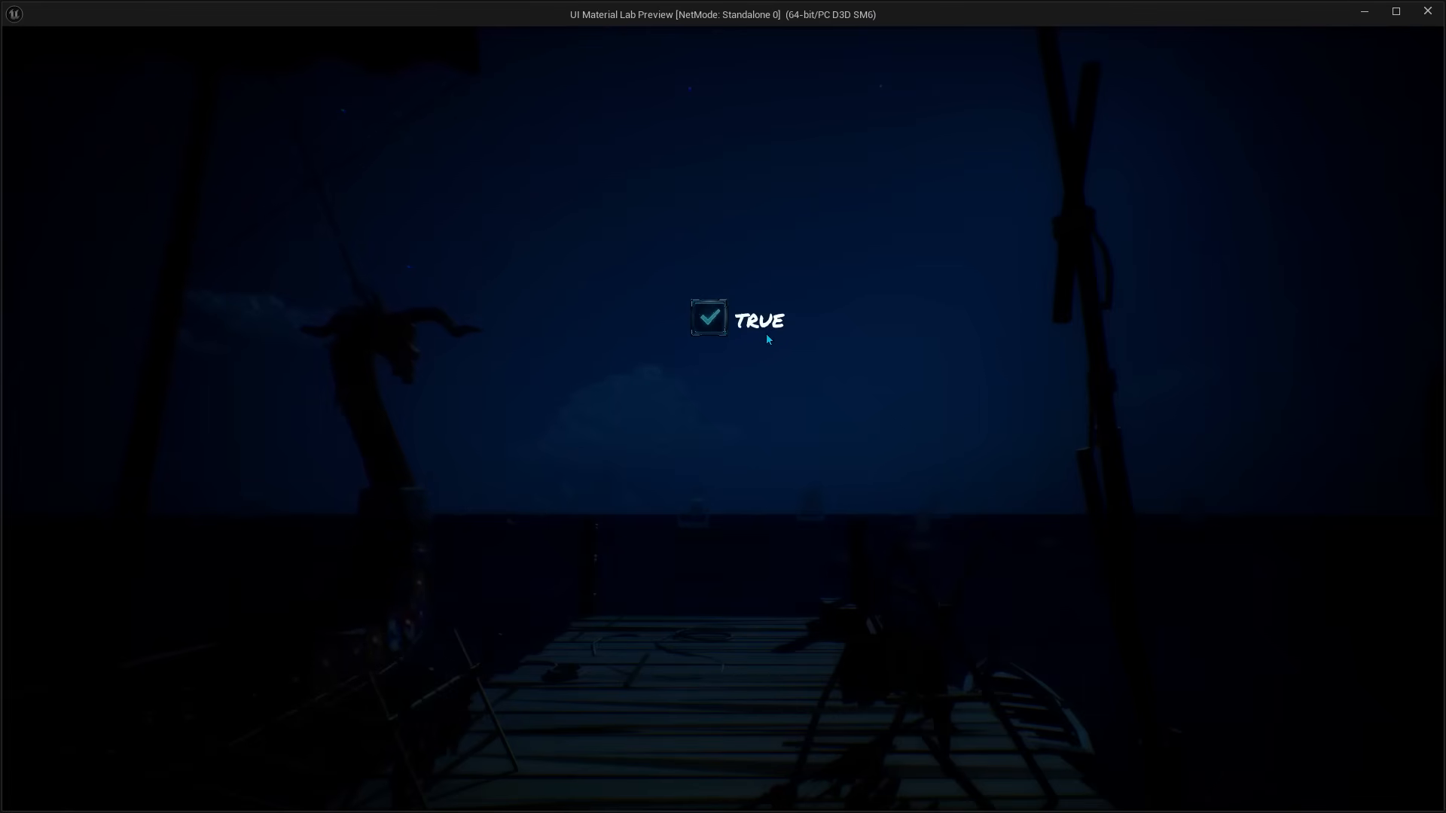
pyautogui.click(756, 350)
pyautogui.click(773, 354)
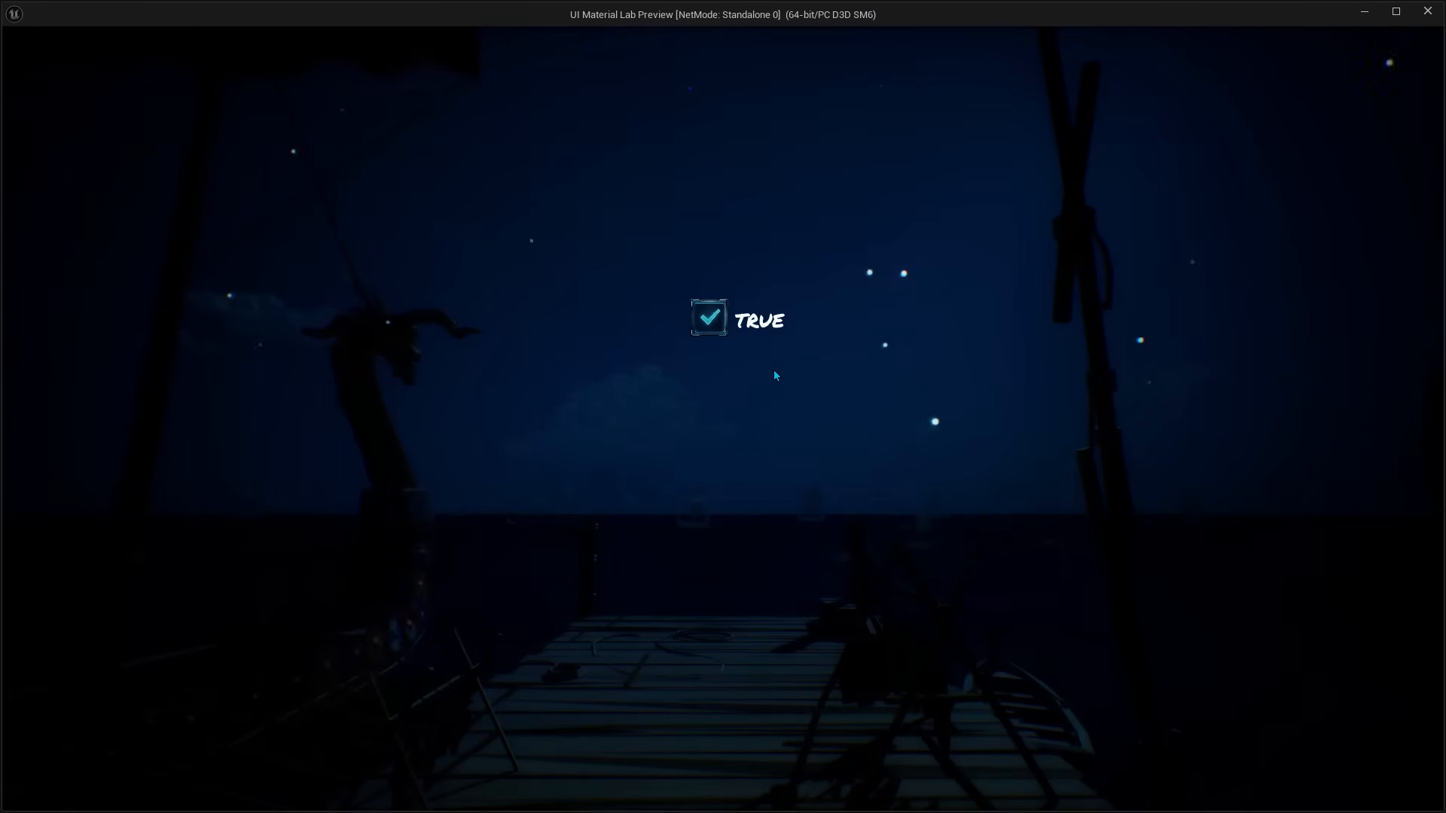
pyautogui.click(751, 328)
pyautogui.click(798, 345)
pyautogui.click(766, 331)
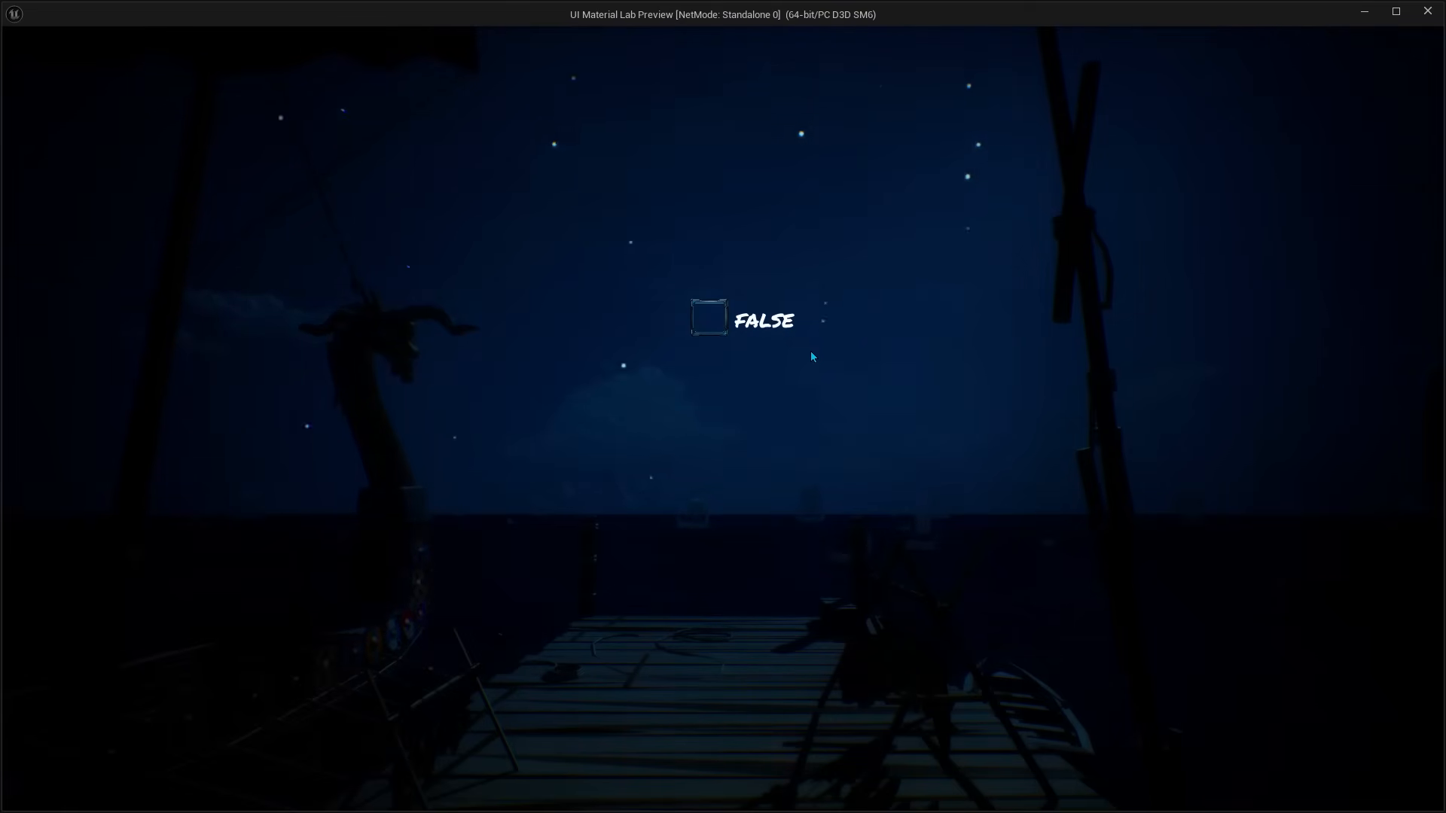
pyautogui.hotkey('alt', 'Tab')
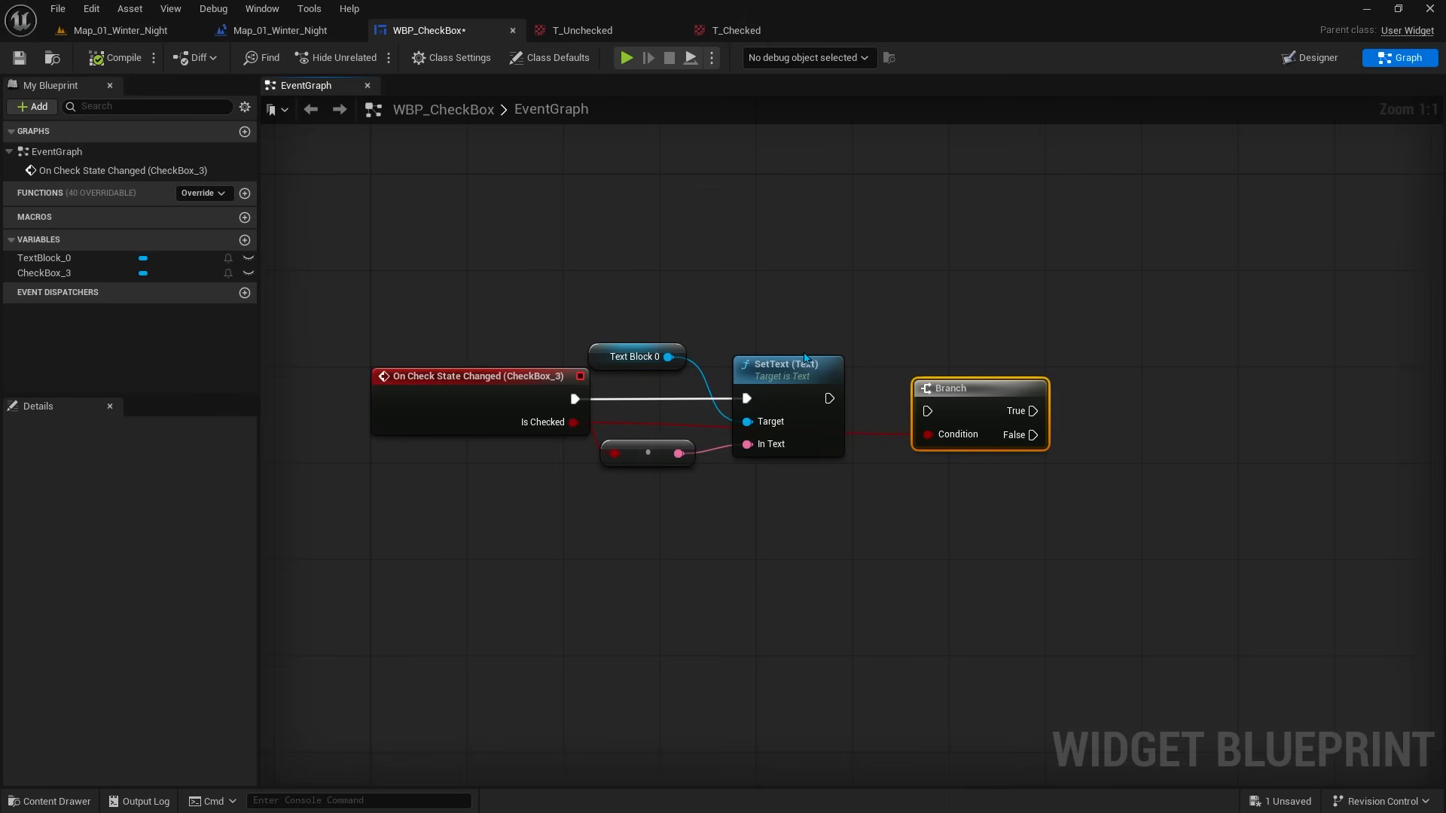
# Step: Place a CheckBox_3 reference above the event and create an Is Checked node from it
pyautogui.moveTo(804, 359); pyautogui.dragTo(795, 527, button='right')
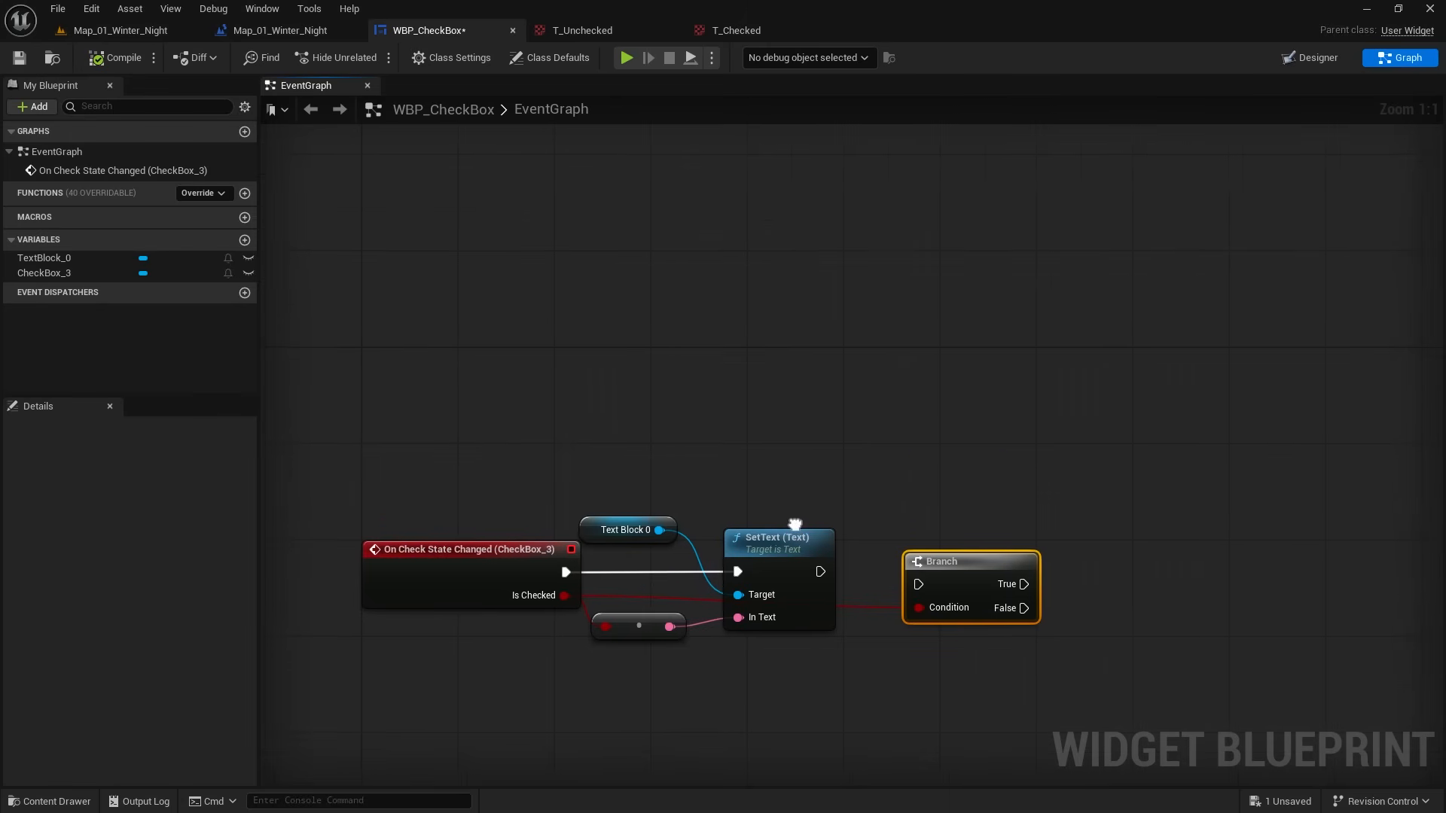
pyautogui.moveTo(45, 275); pyautogui.dragTo(751, 422)
pyautogui.click(632, 422)
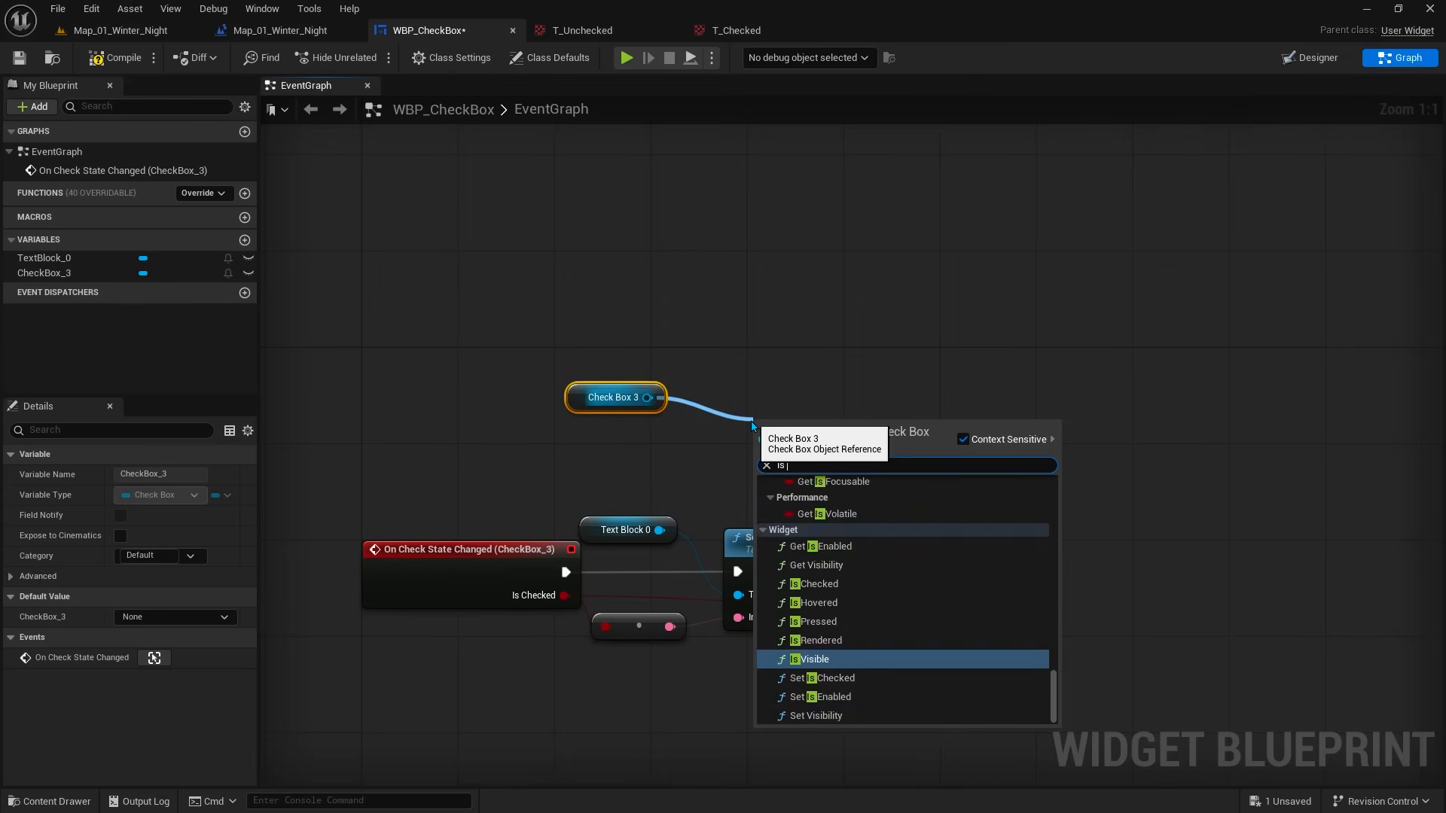
pyautogui.write('is chec')
pyautogui.click(852, 498)
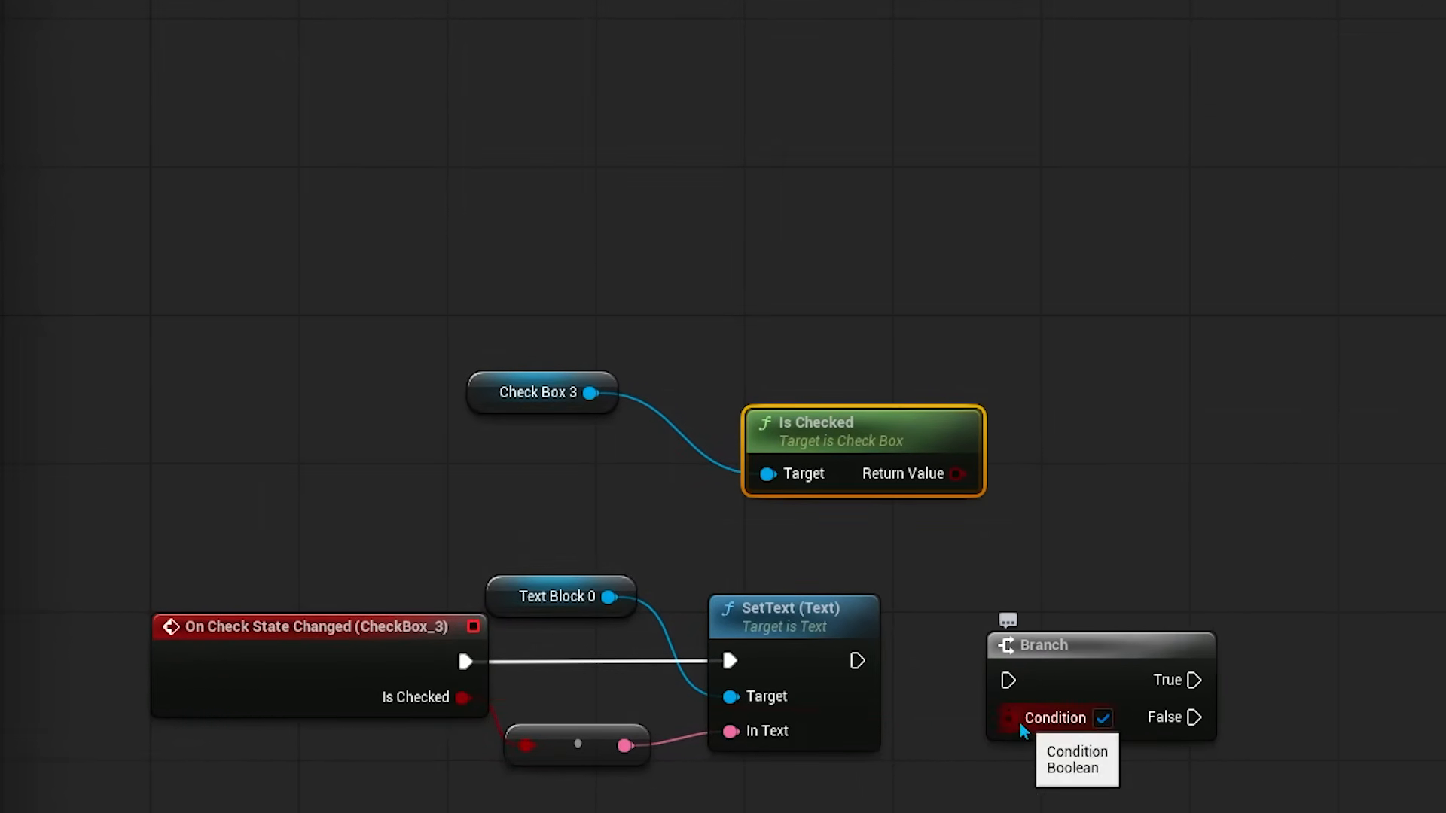
# Step: Connect the Is Checked node's Return Value to the Branch Condition and align the three nodes in a row
pyautogui.moveTo(1013, 717); pyautogui.dragTo(958, 474)
pyautogui.moveTo(1054, 647); pyautogui.dragTo(1088, 400)
pyautogui.keyDown('ctrl'); pyautogui.moveTo(828, 423); pyautogui.dragTo(753, 423); pyautogui.keyUp('ctrl')
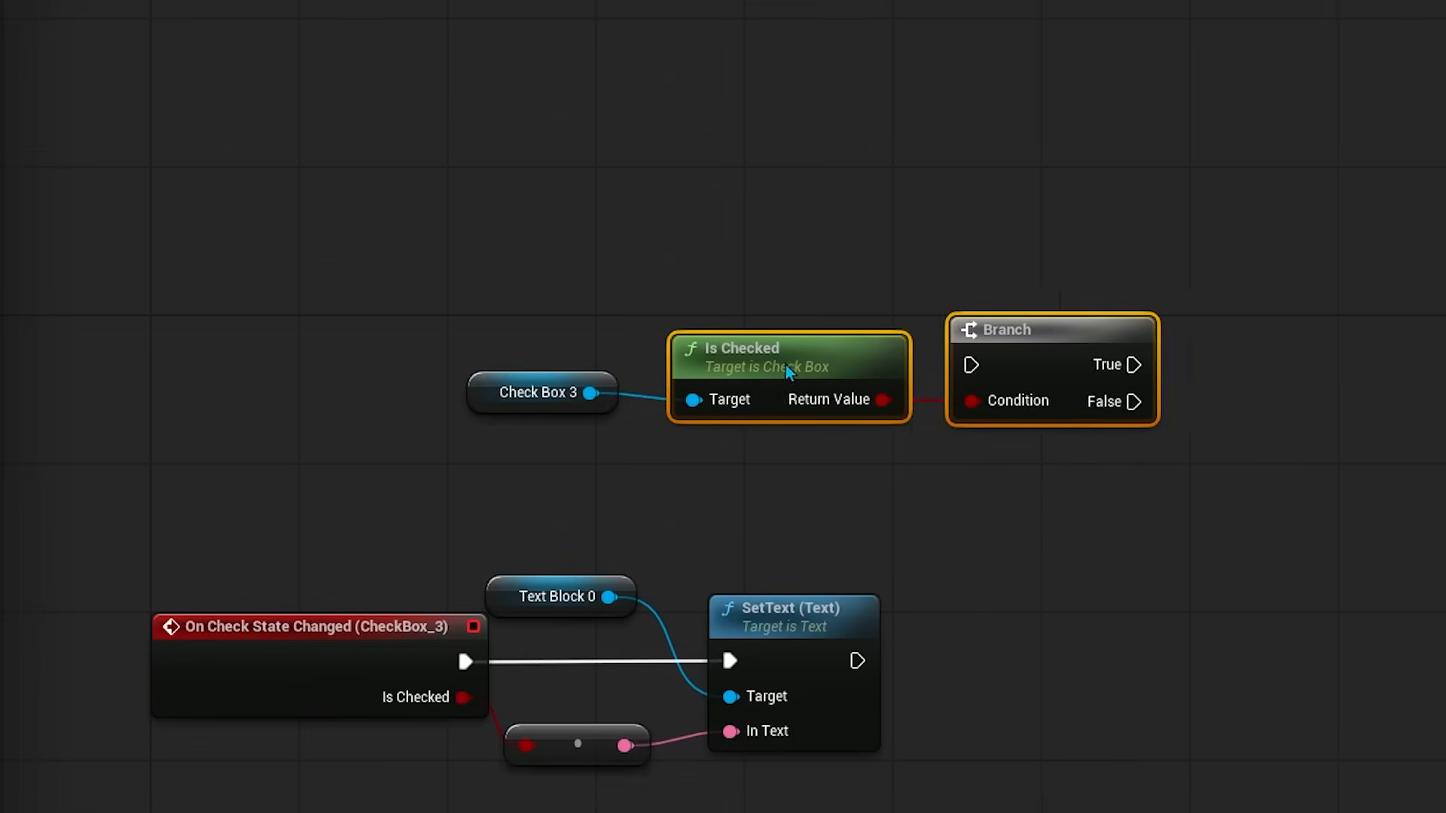
pyautogui.moveTo(468, 355); pyautogui.dragTo(1042, 452)
pyautogui.press('q')
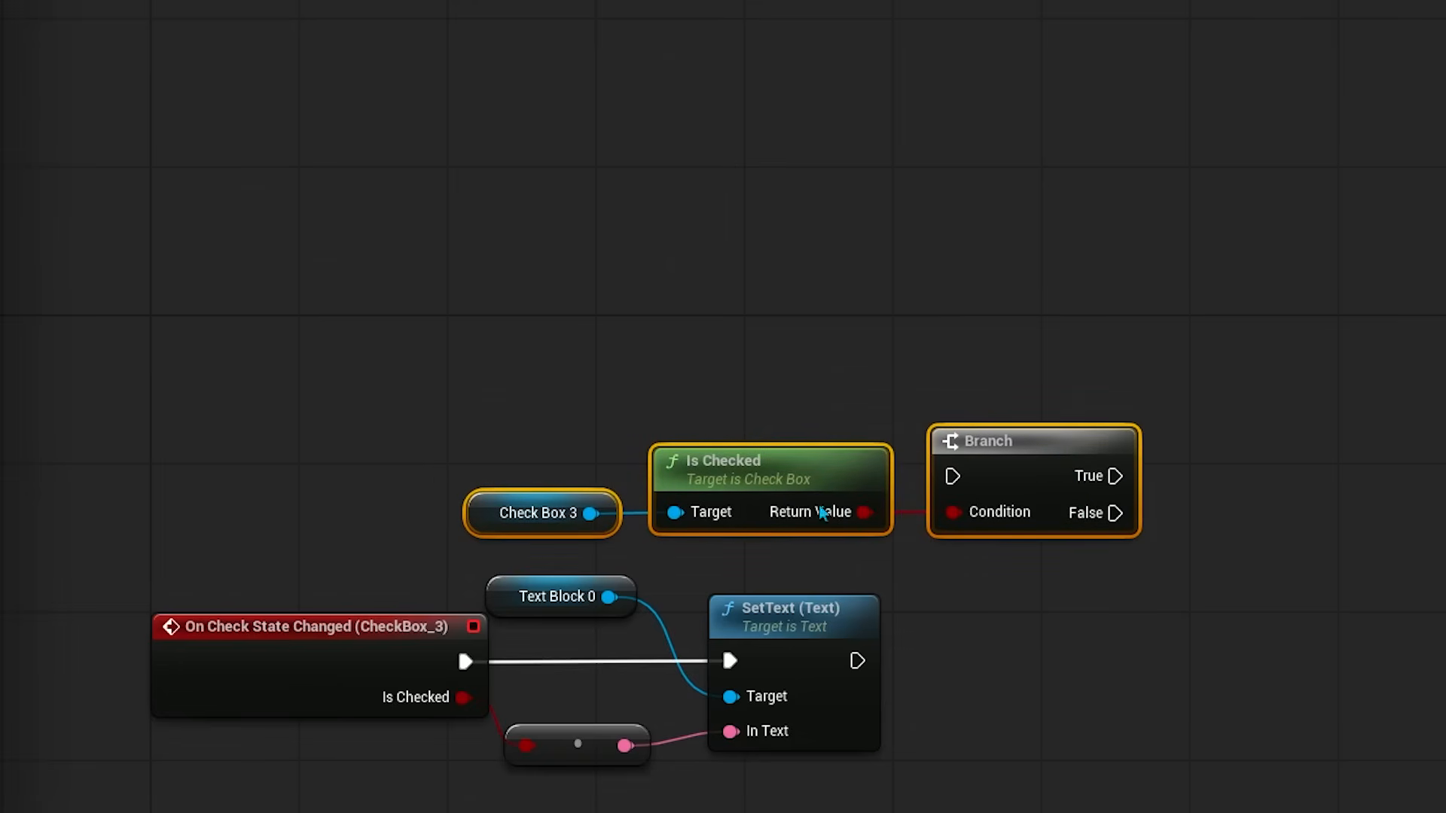
# Step: Create a Get Checked State node from the check box reference and feed it into a Switch on ECheckBoxState node
pyautogui.moveTo(591, 513); pyautogui.dragTo(652, 327)
pyautogui.write('get c')
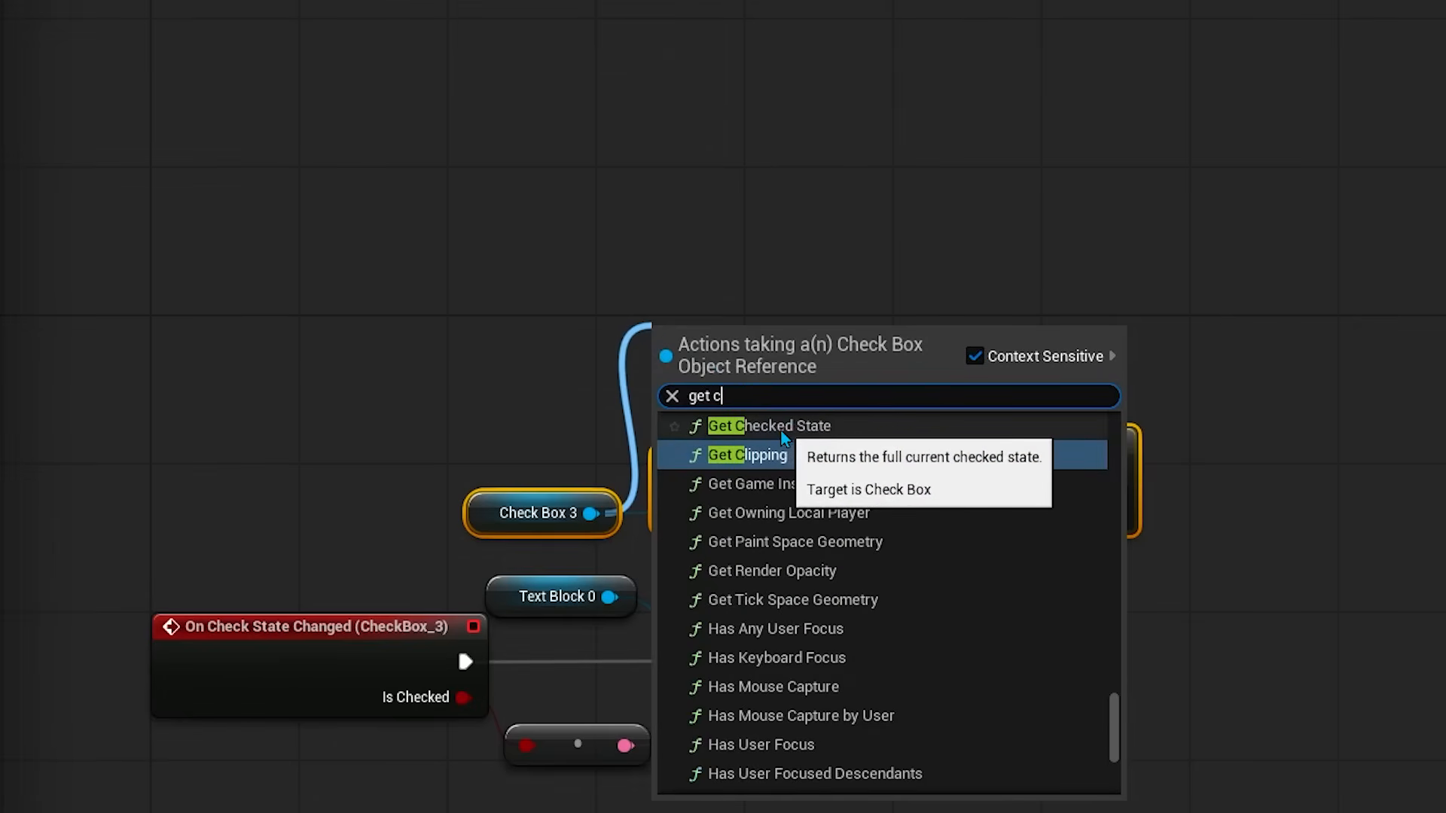
pyautogui.click(780, 429)
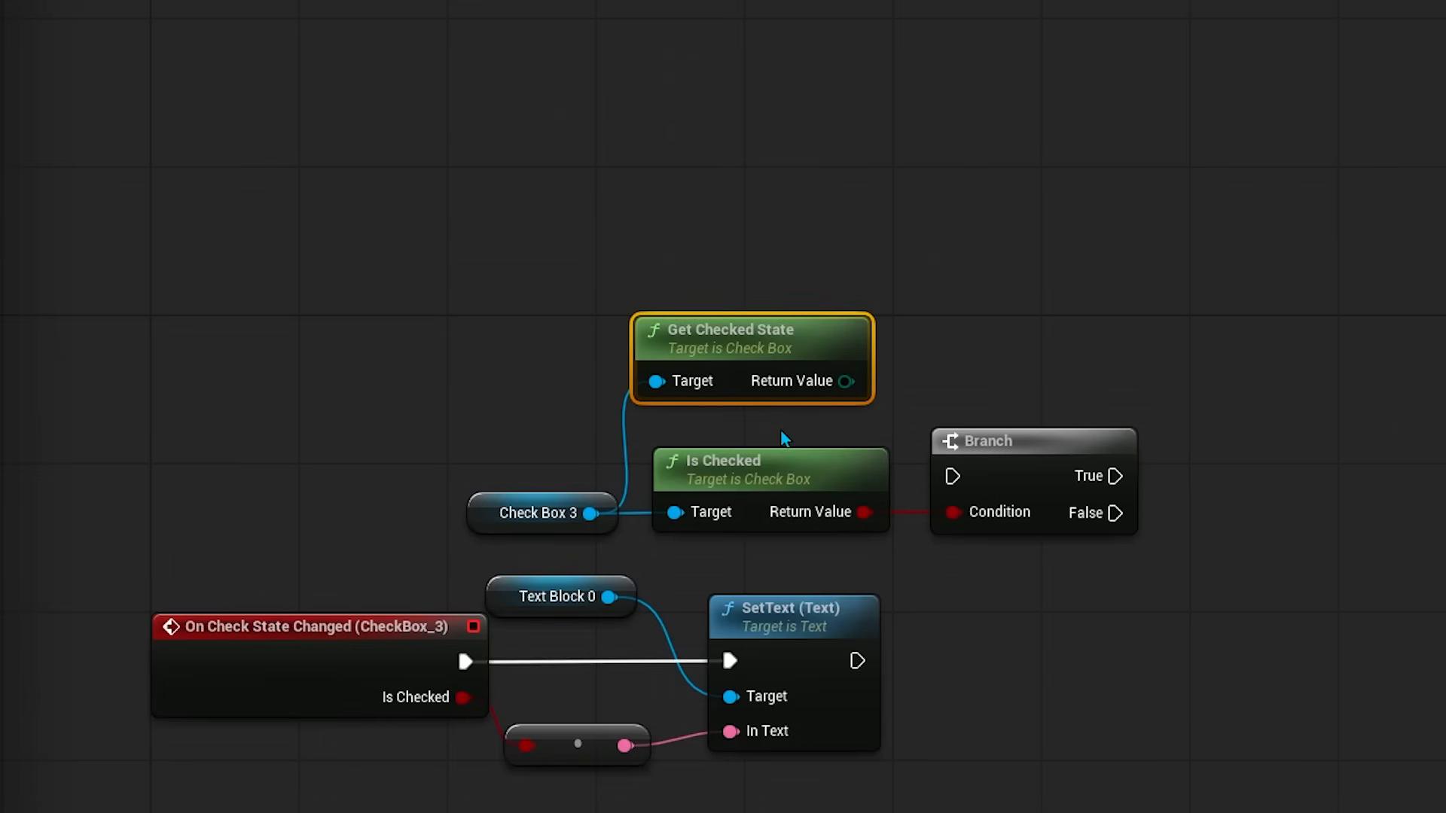
pyautogui.moveTo(846, 381); pyautogui.dragTo(1026, 142)
pyautogui.write('sw')
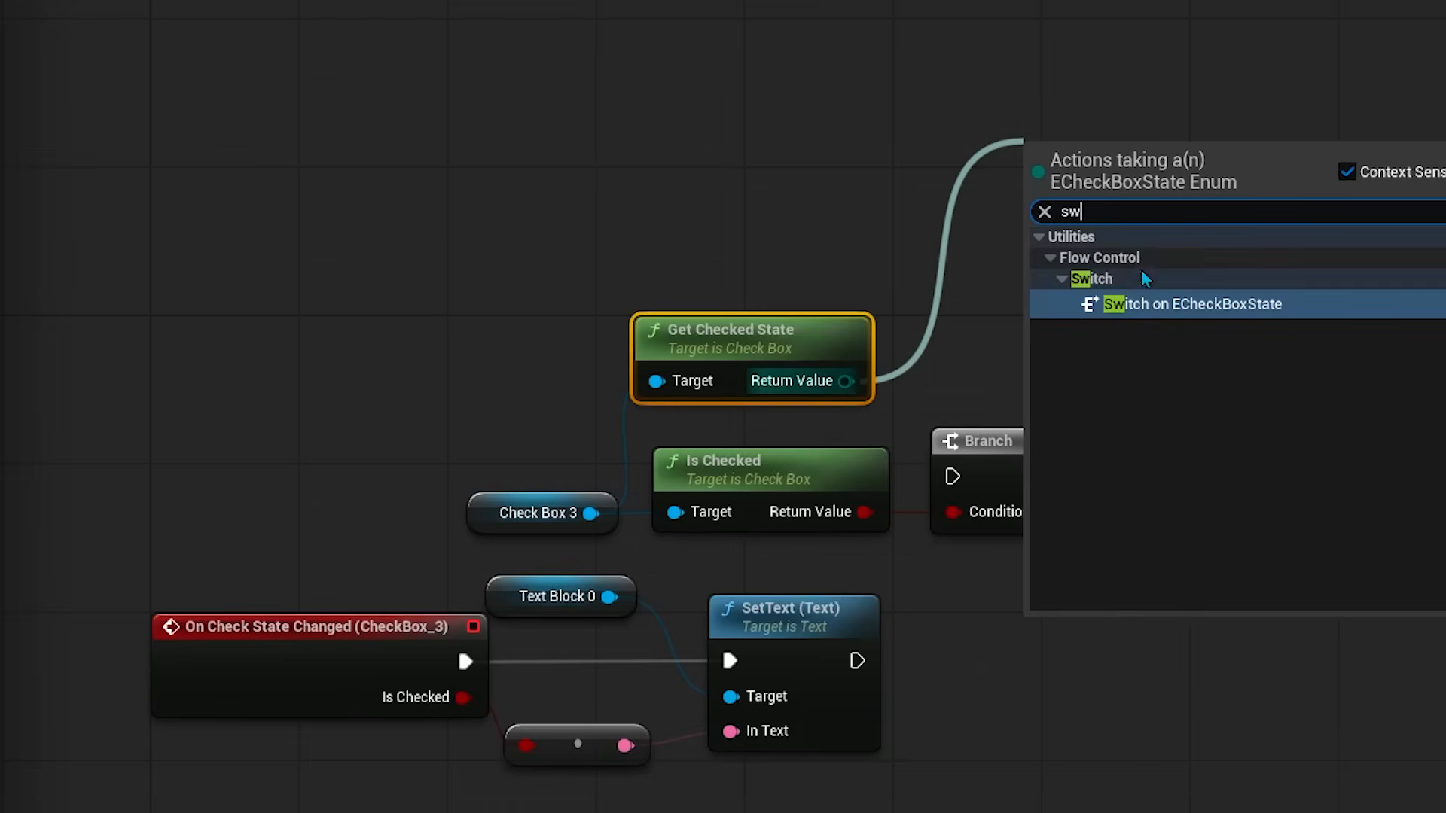
pyautogui.click(1194, 308)
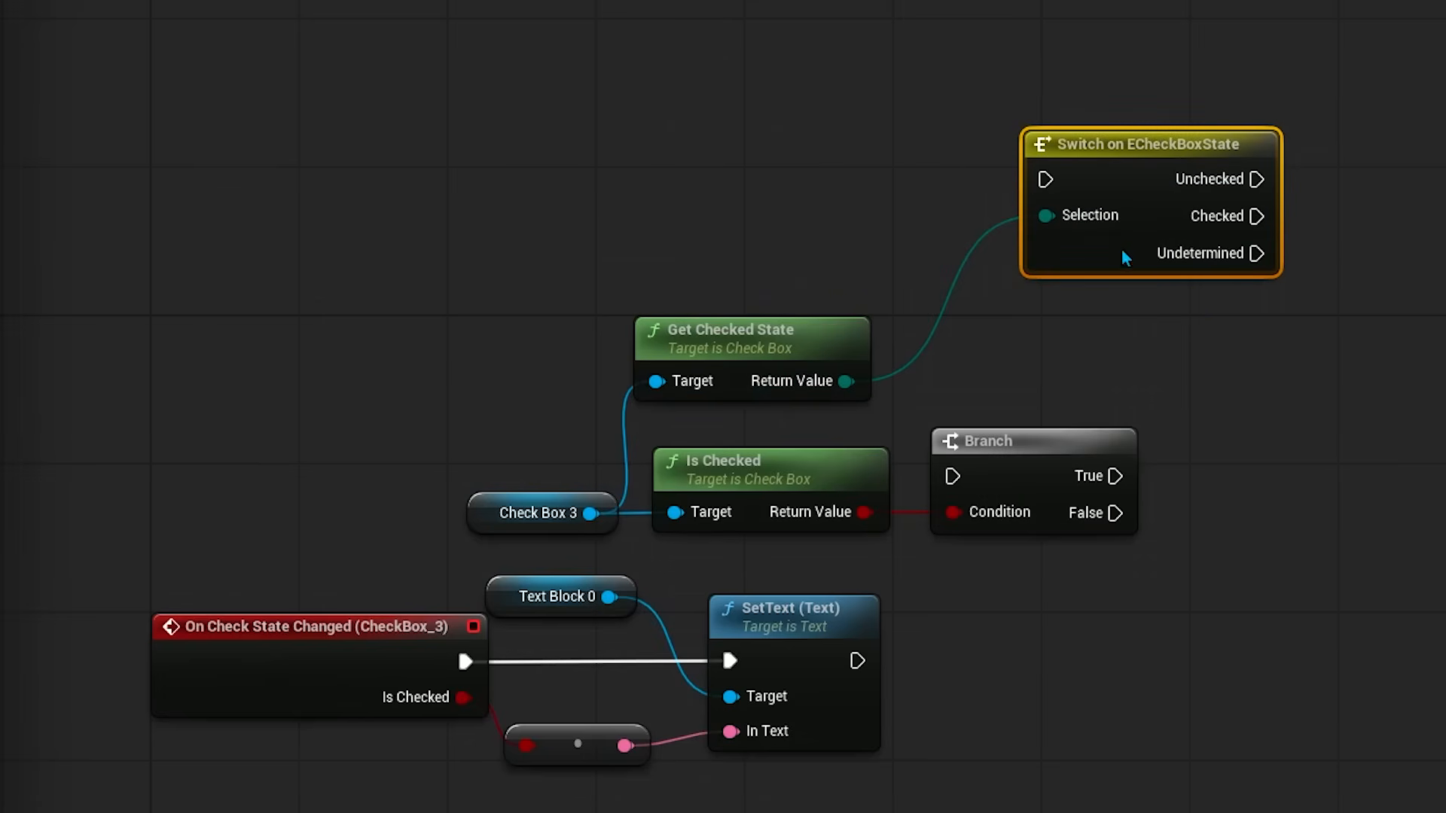
pyautogui.moveTo(1122, 249); pyautogui.dragTo(1029, 156)
# Step: Add a Select node below the switch and connect Get Checked State's Return Value to its Index
pyautogui.rightClick(1013, 239)
pyautogui.write('select')
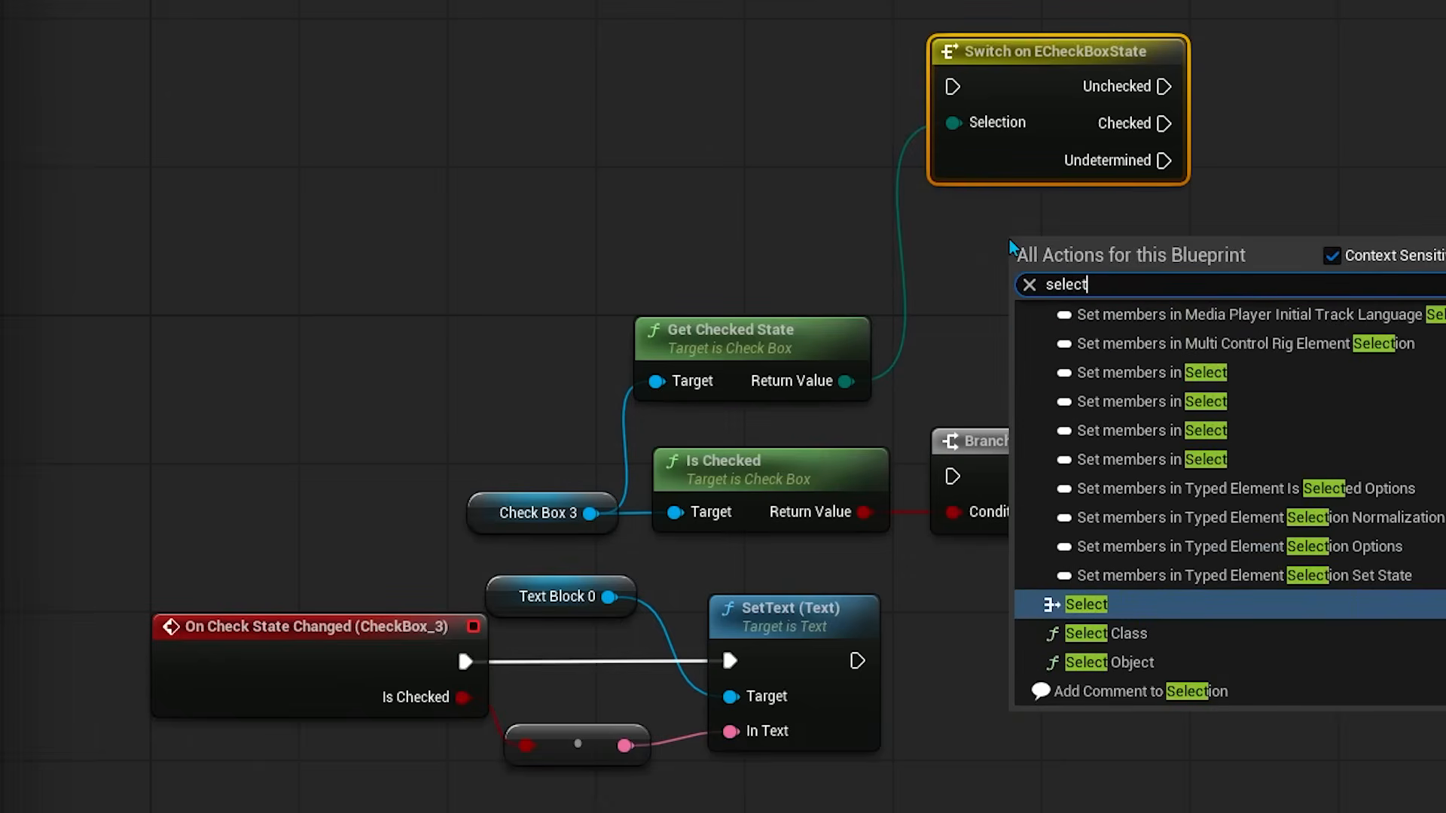
pyautogui.click(1088, 605)
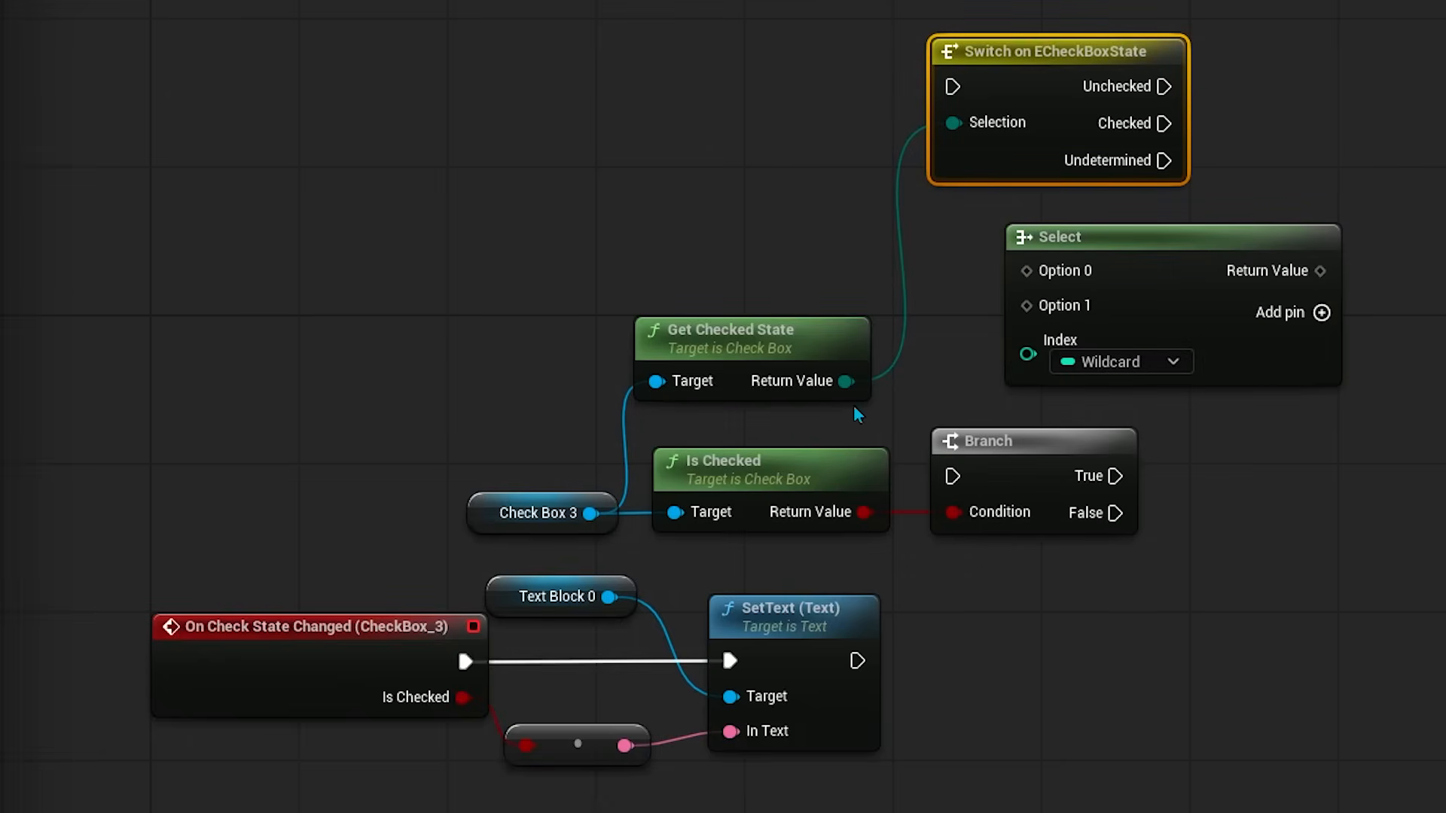
pyautogui.moveTo(846, 381); pyautogui.dragTo(1026, 355)
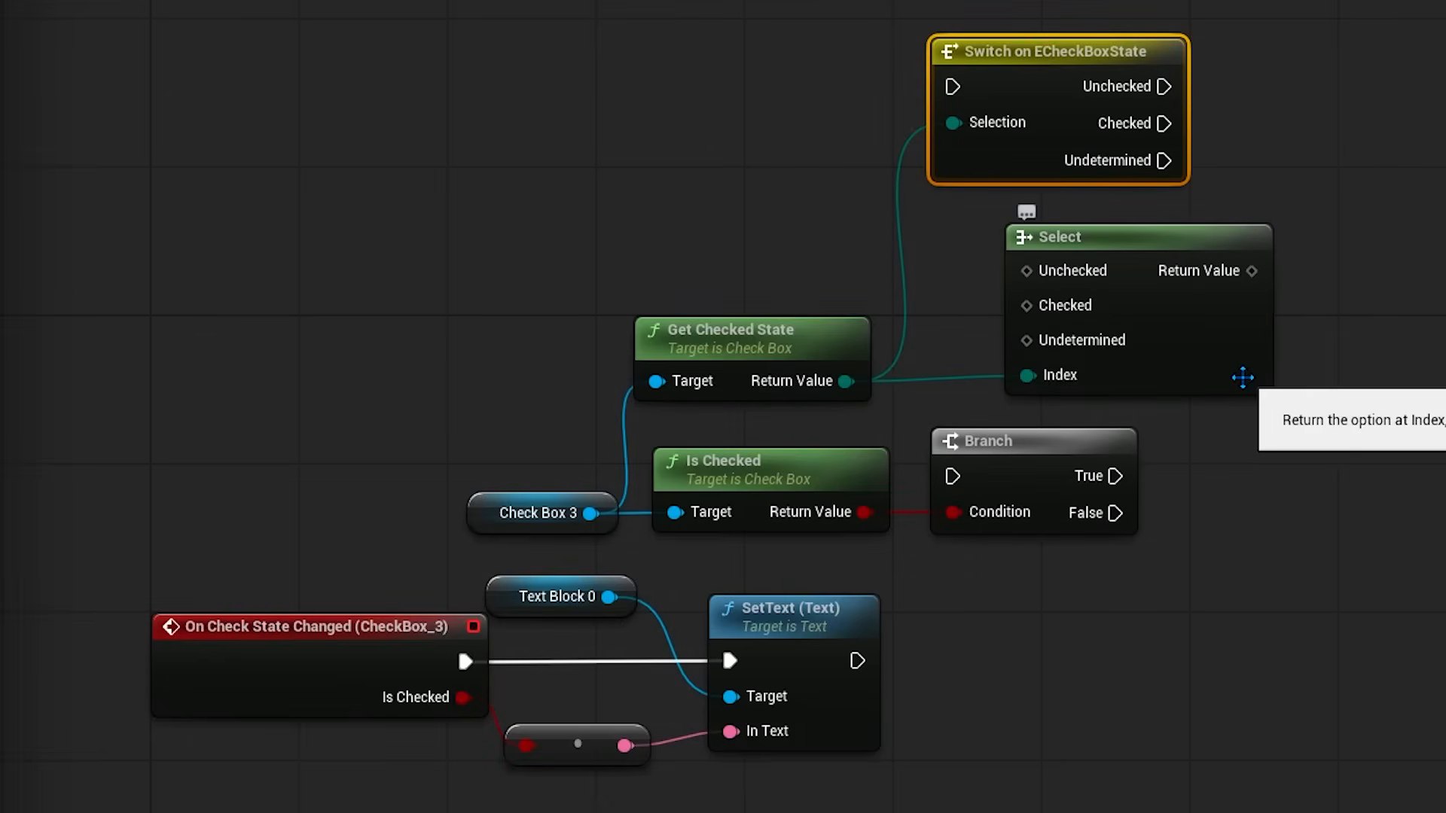
pyautogui.moveTo(1239, 375); pyautogui.dragTo(1176, 385)
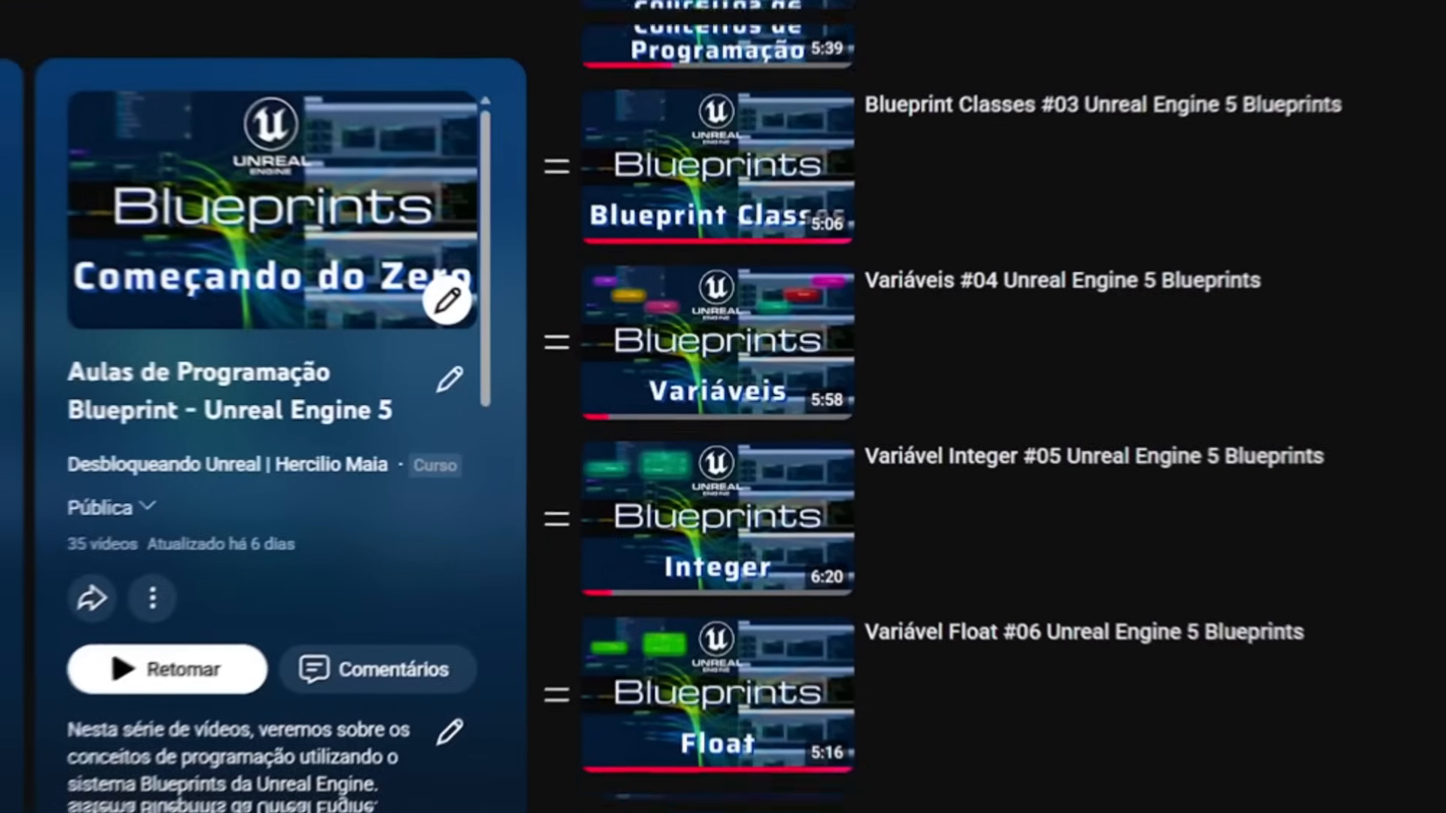
pyautogui.scroll(-10, 1009, 407)
pyautogui.scroll(-20, 1009, 407)
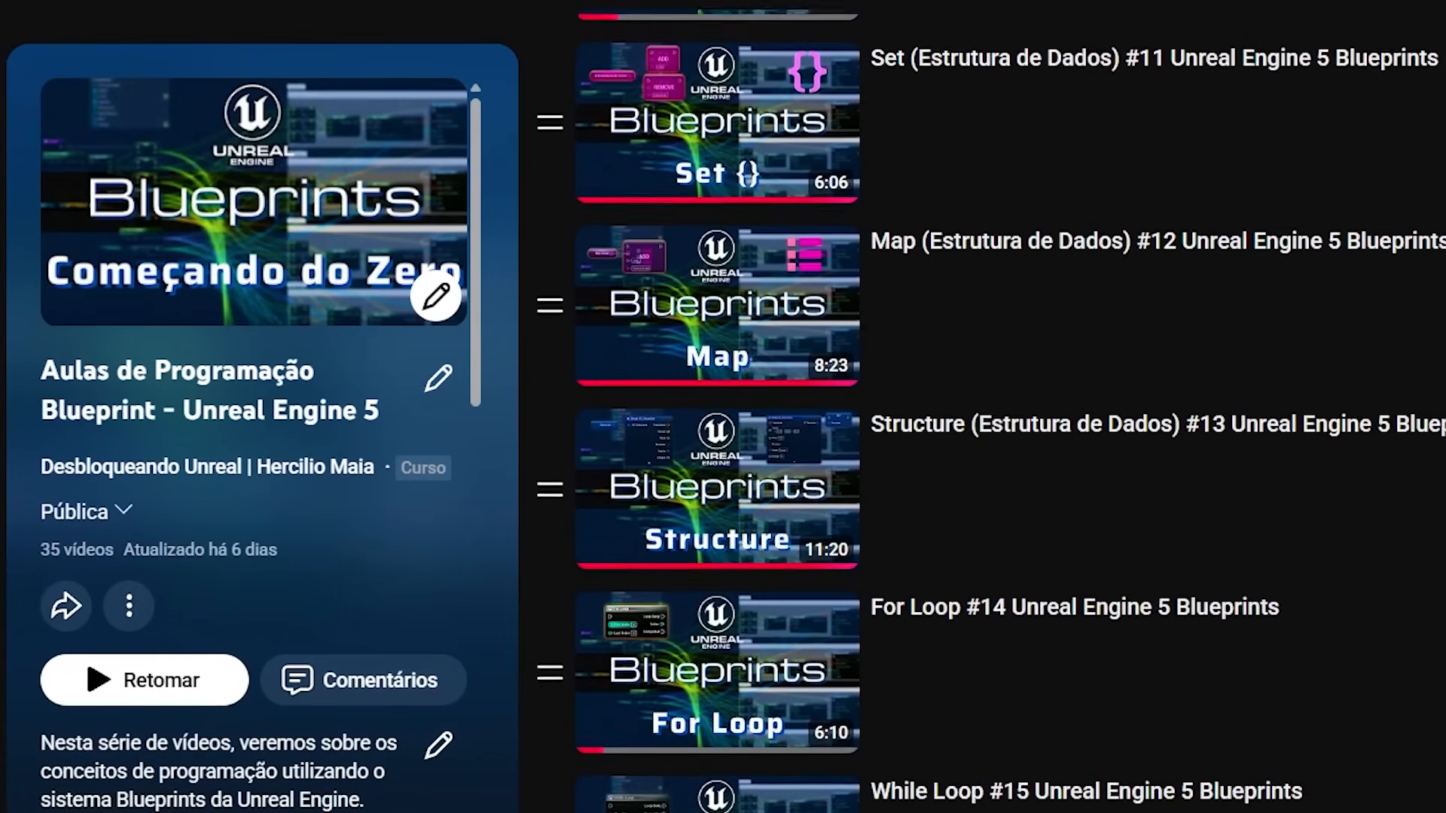
pyautogui.scroll(-20, 1009, 407)
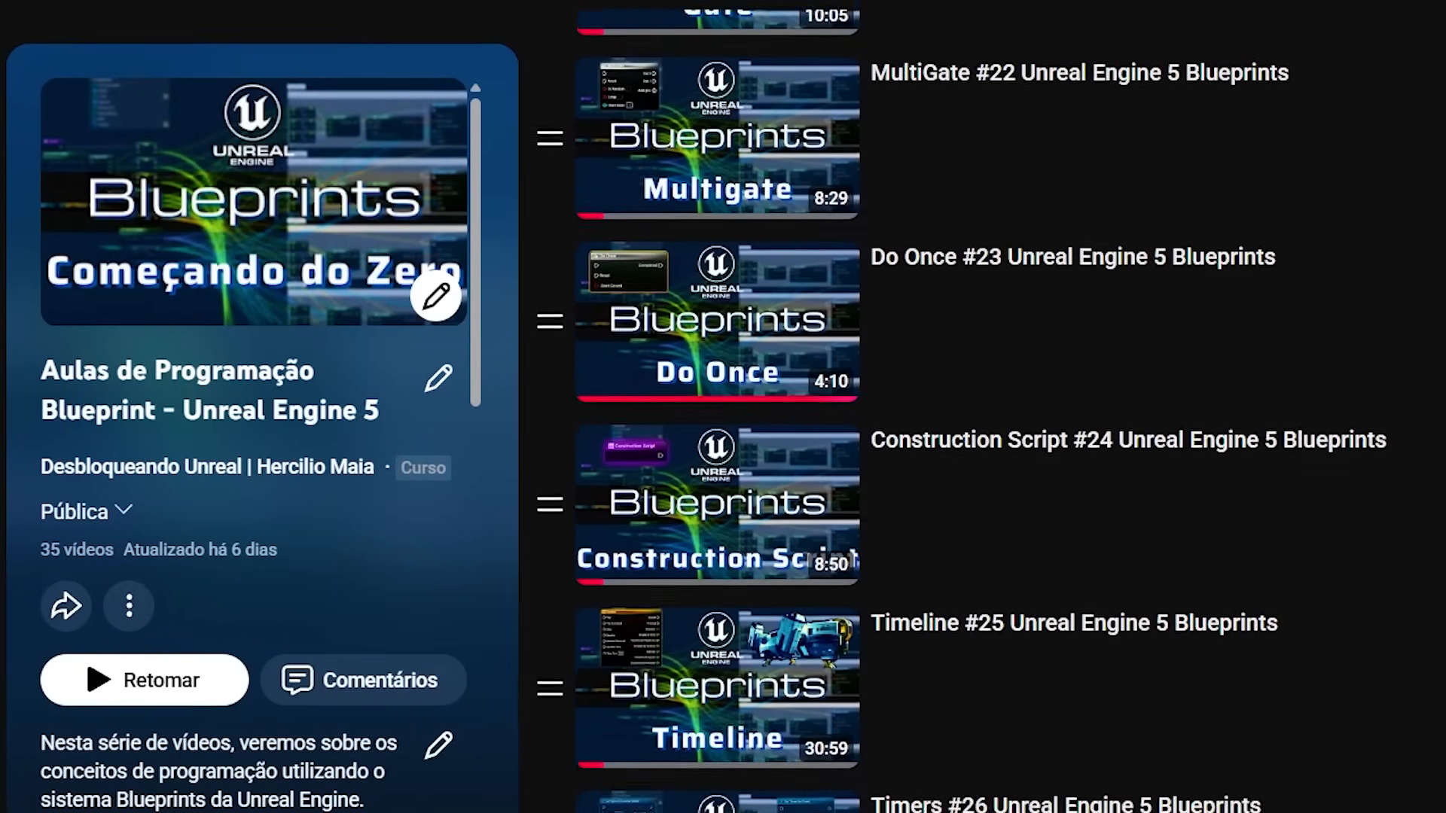